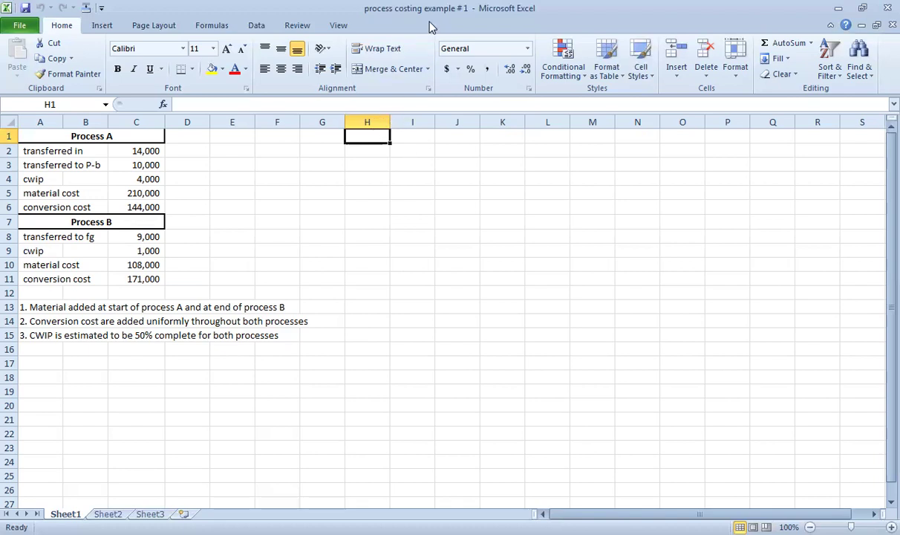
- Enter the heading "Process A" in cell I1 and make it bold
click(428, 139)
text(Proc)
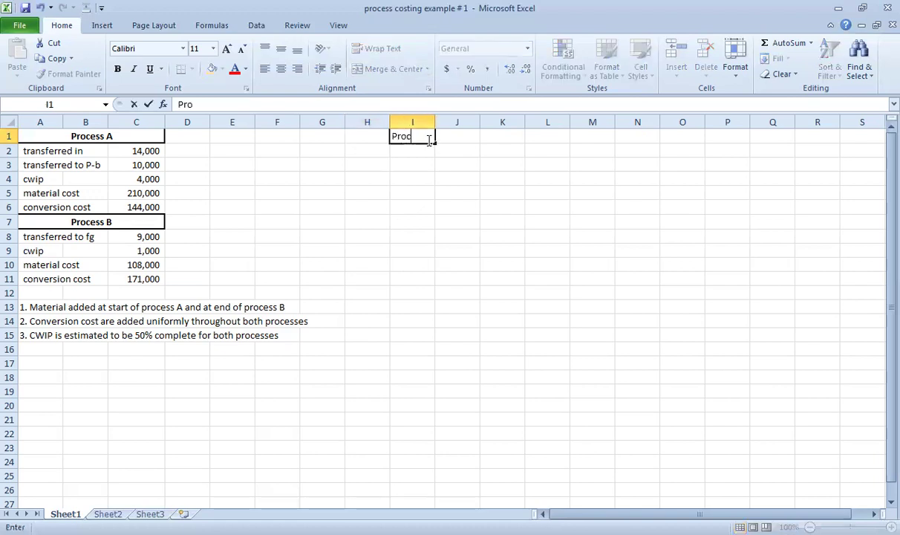
text(ess A)
key(Return)
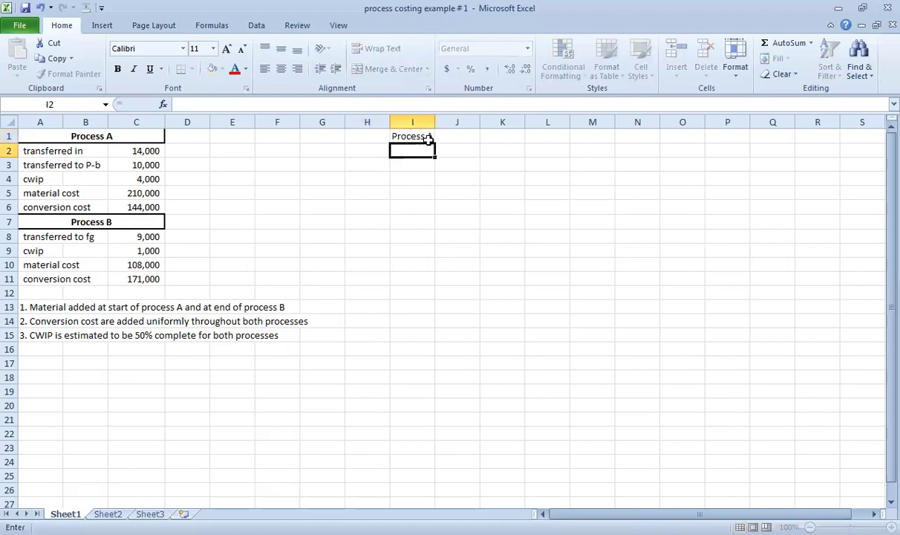
key(Up)
key(ctrl+b)
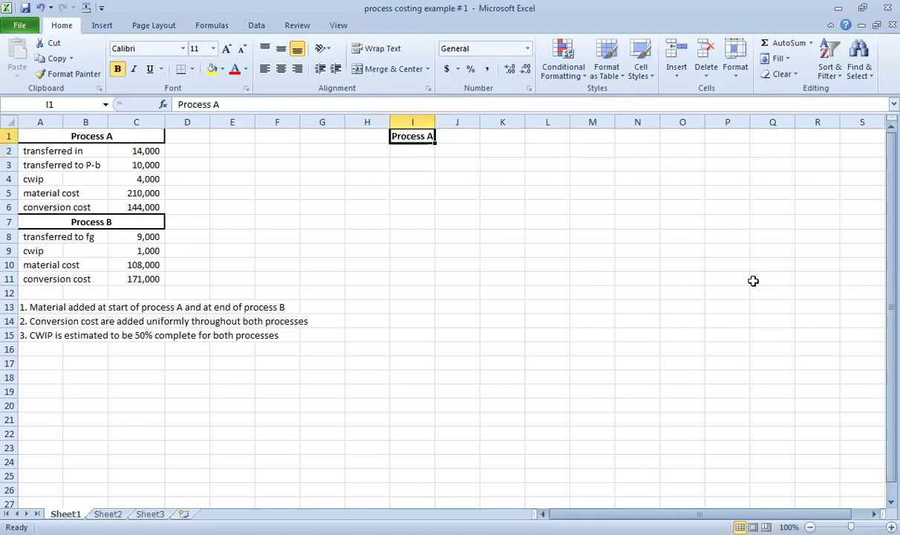
key(Down)
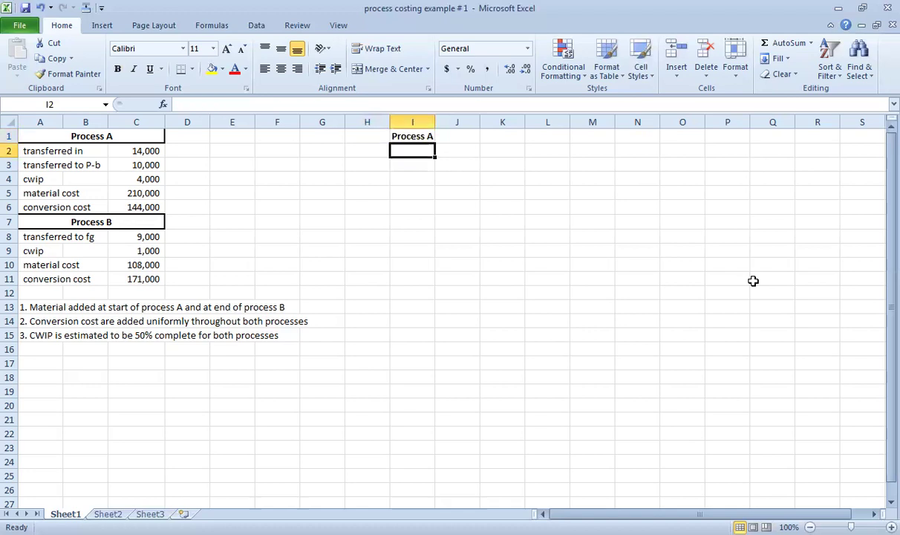
key(shift+Right)
key(shift+Right)
key(shift+Right)
key(shift+Right)
key(shift+Right)
key(shift+Right)
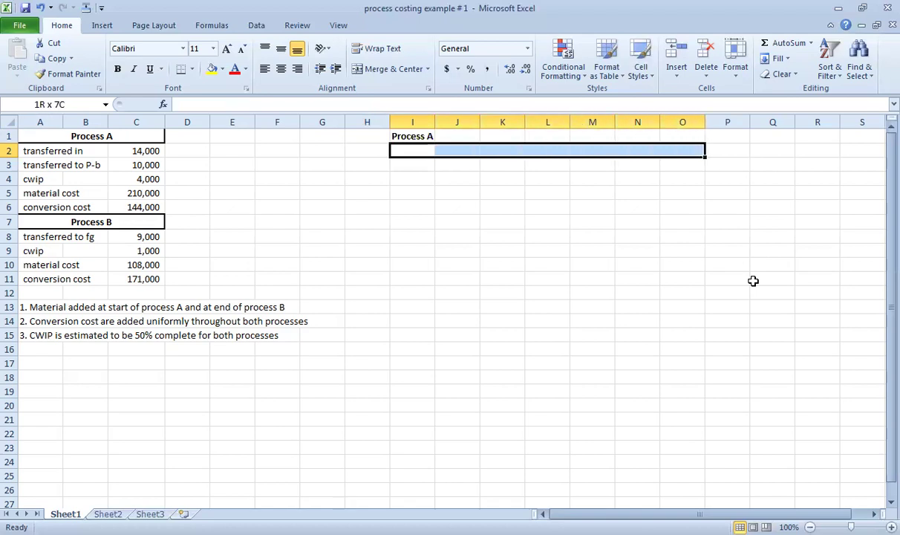
click(357, 163)
- Add a top border to cells F2:K2 as the horizontal line of the Process A T-account
click(290, 158)
key(shift+Right)
key(shift+Right)
key(shift+Right)
key(shift+Right)
key(shift+Right)
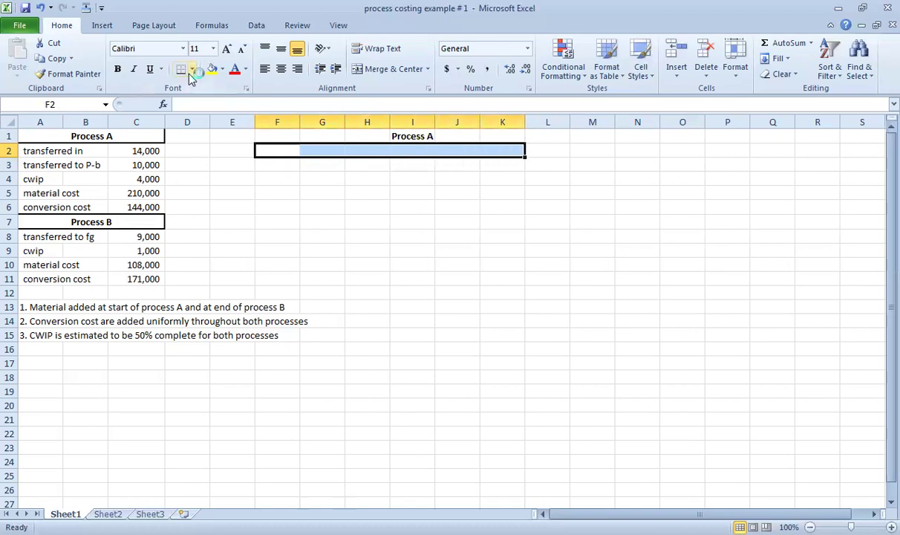
click(192, 69)
click(214, 117)
- Merge and center the "Process A" heading across cells H1:I1
click(392, 137)
click(370, 136)
drag(370, 136, 412, 136)
click(386, 68)
click(367, 178)
- Add a right border to cells H2:H8 as the vertical divider of the T-account
click(381, 146)
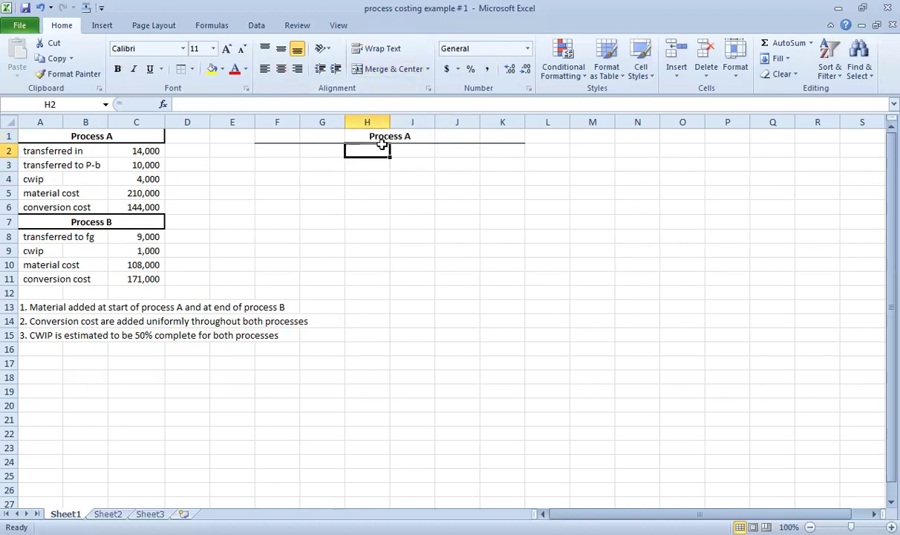
key(shift+Down)
key(shift+Down)
key(shift+Down)
key(shift+Down)
key(shift+Down)
key(shift+Down)
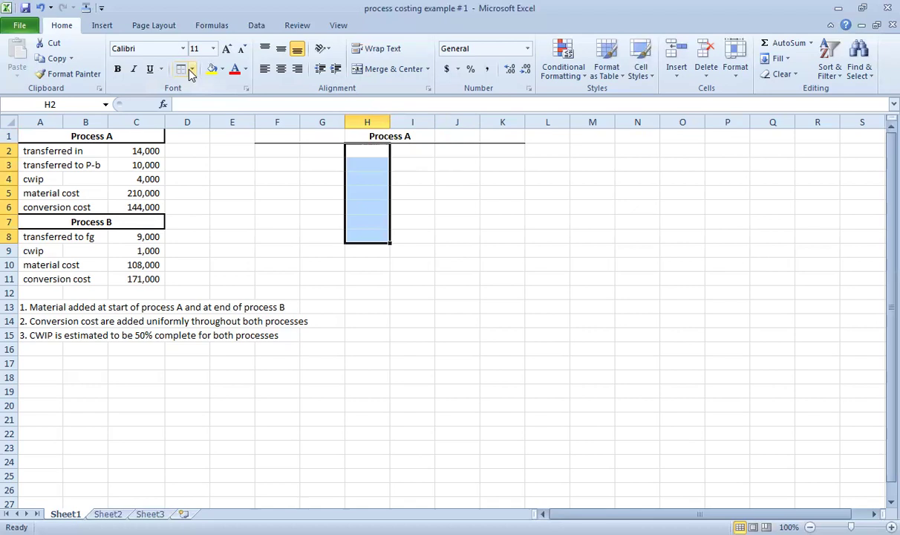
click(191, 69)
click(271, 145)
- Enter the column headings "units" in G2 and "cost" in H2 on the debit side
click(291, 152)
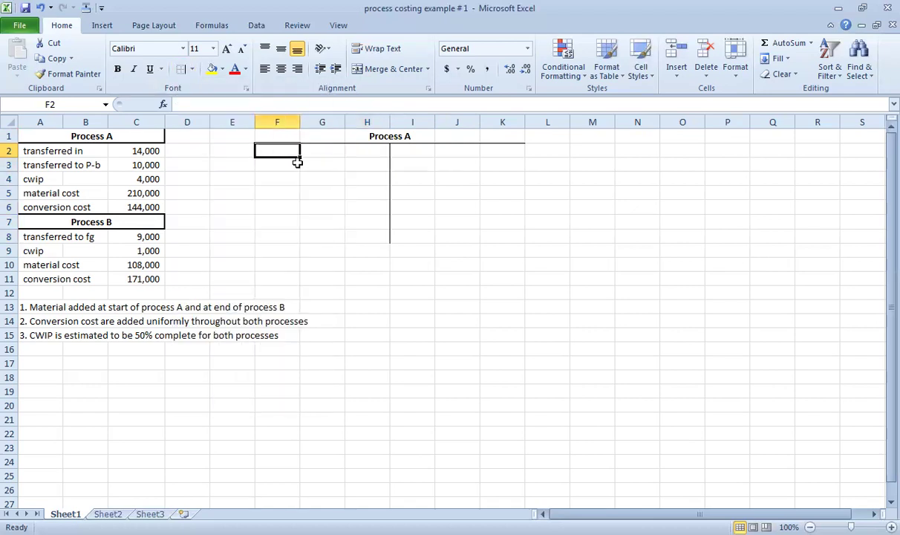
click(331, 154)
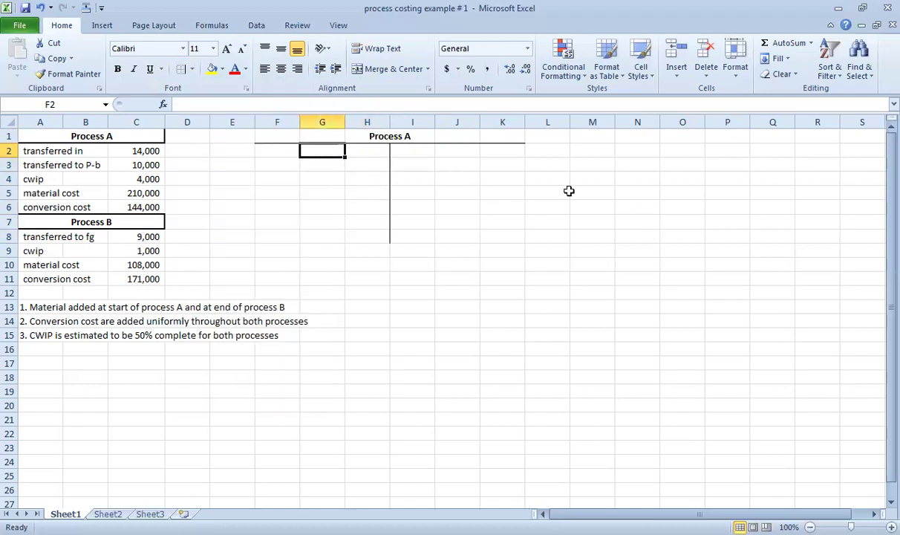
text(units)
key(Return)
key(Up)
key(Right)
text(cost)
key(Return)
key(Up)
- Enter the column headings "units" in J2 and "cost" in K2 on the credit side
key(Right)
key(Right)
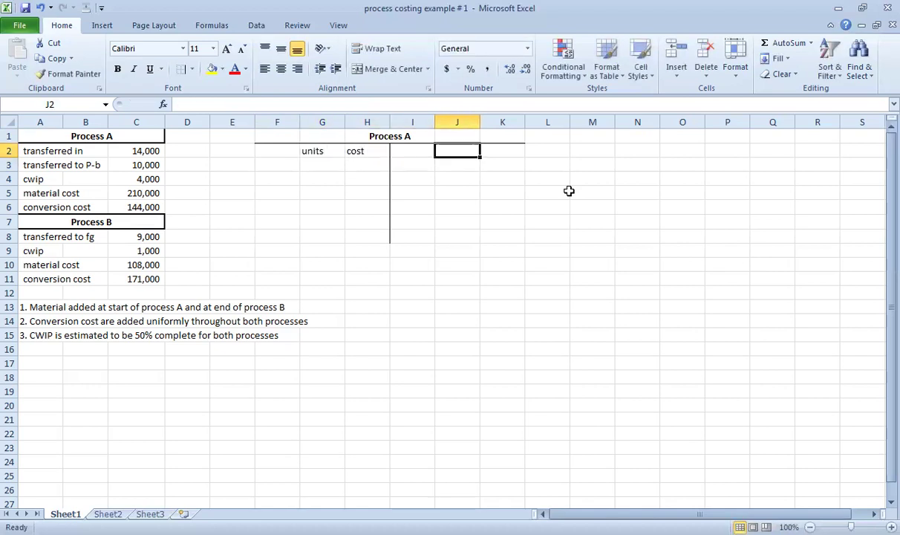
text(units)
key(Return)
key(Up)
key(Right)
text(cos)
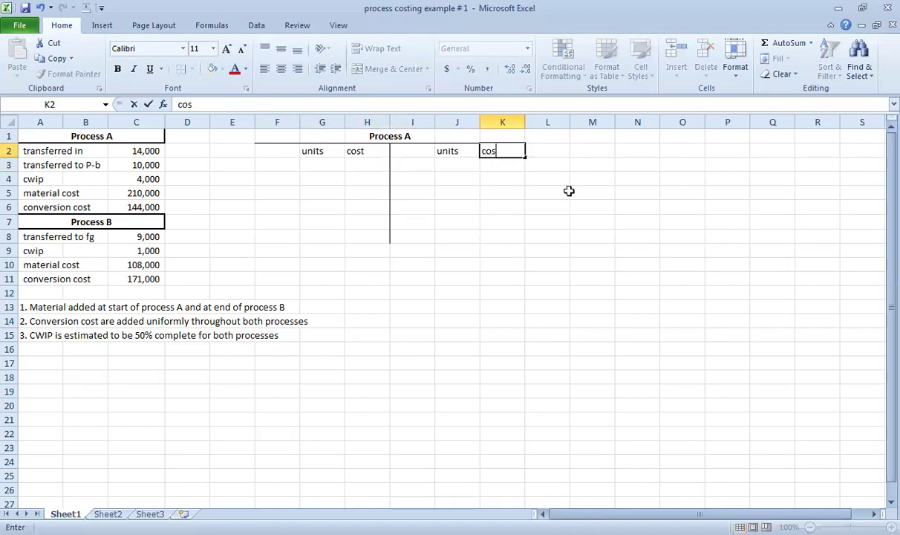
text(t)
key(Return)
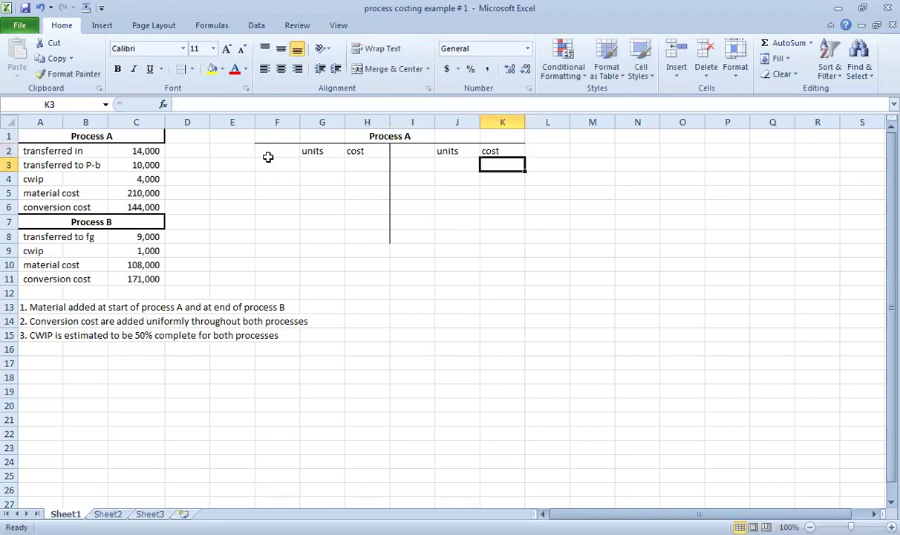
- Enter the label "Material" in F3 and 14000 units in G3
click(257, 159)
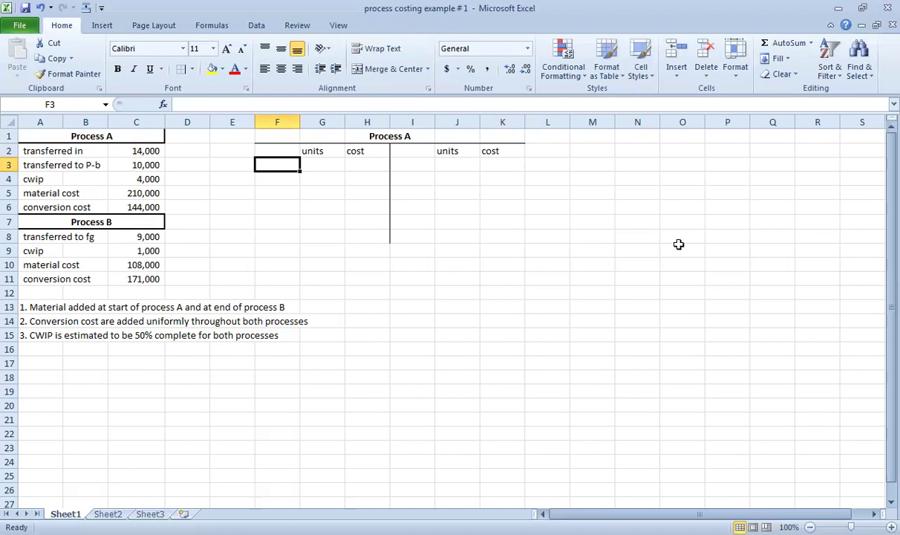
text(Mater)
key(BackSpace)
text(rial)
key(Return)
key(Right)
key(Up)
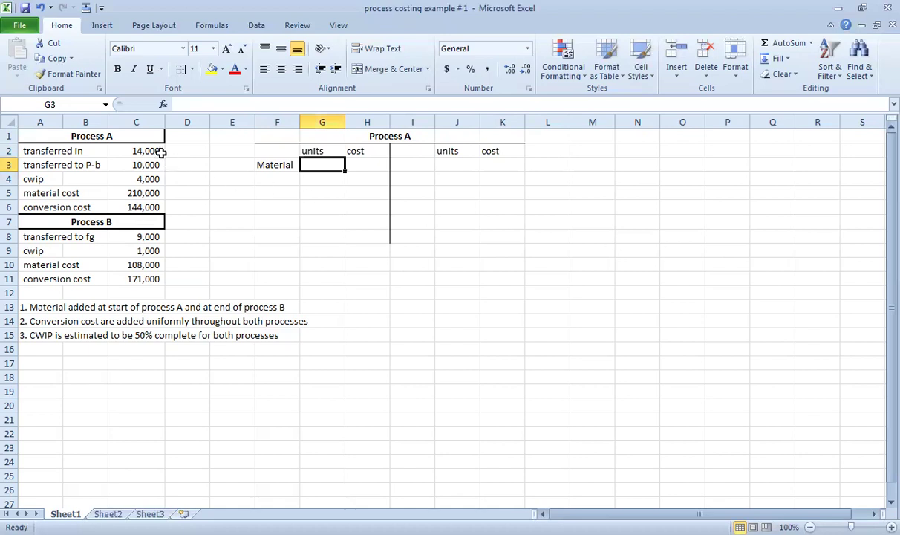
text(14000)
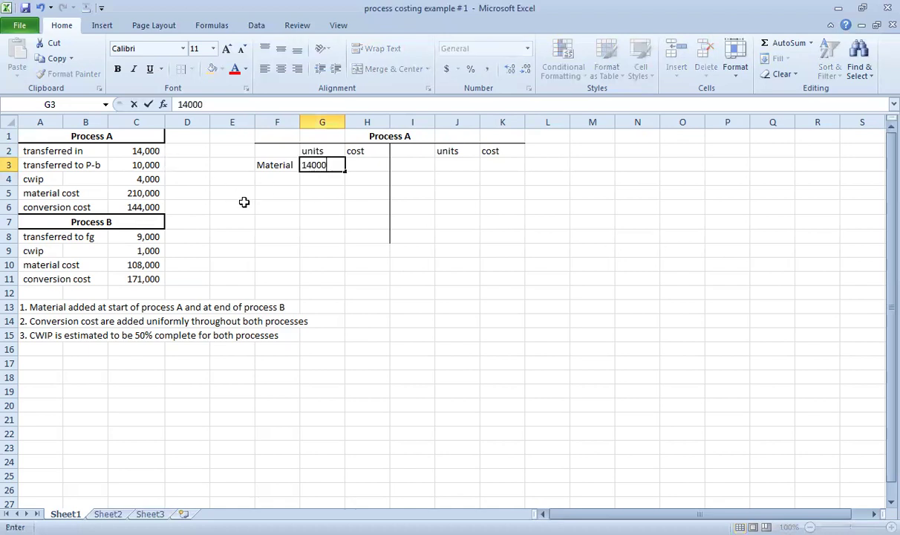
key(Return)
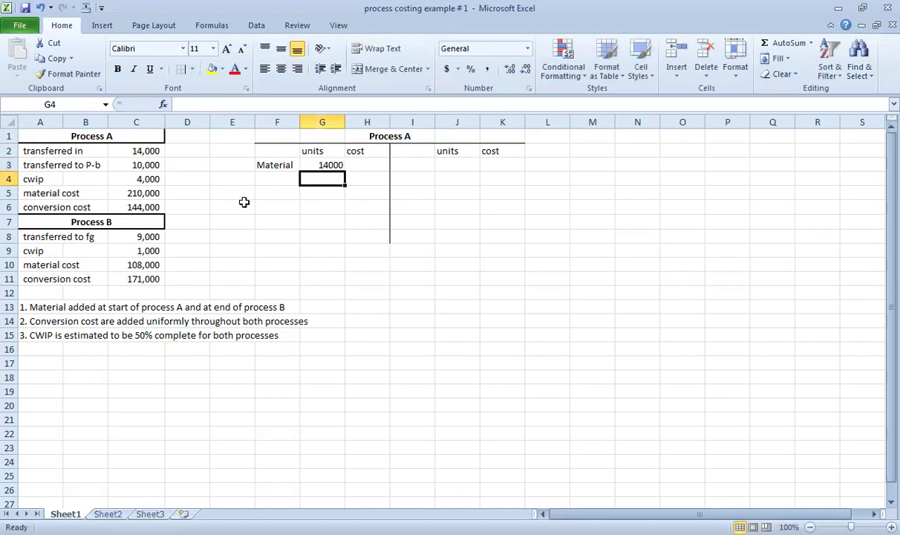
click(134, 148)
click(305, 164)
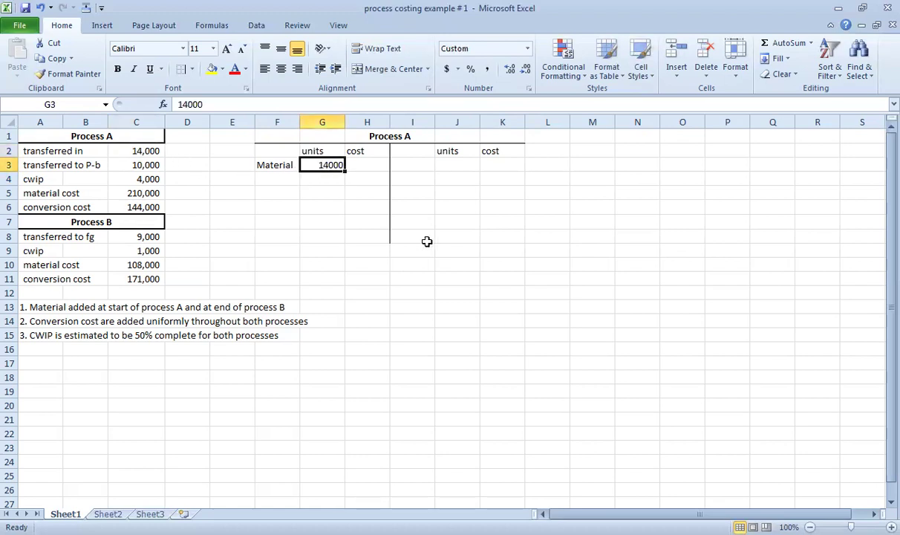
click(276, 179)
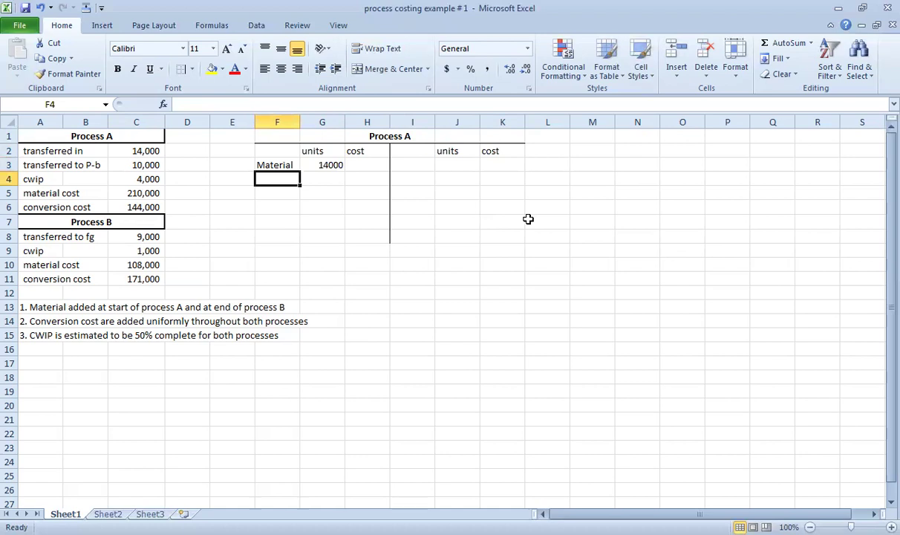
- Enter the label "trans - b" in I3 and 10000 units in J3
click(413, 167)
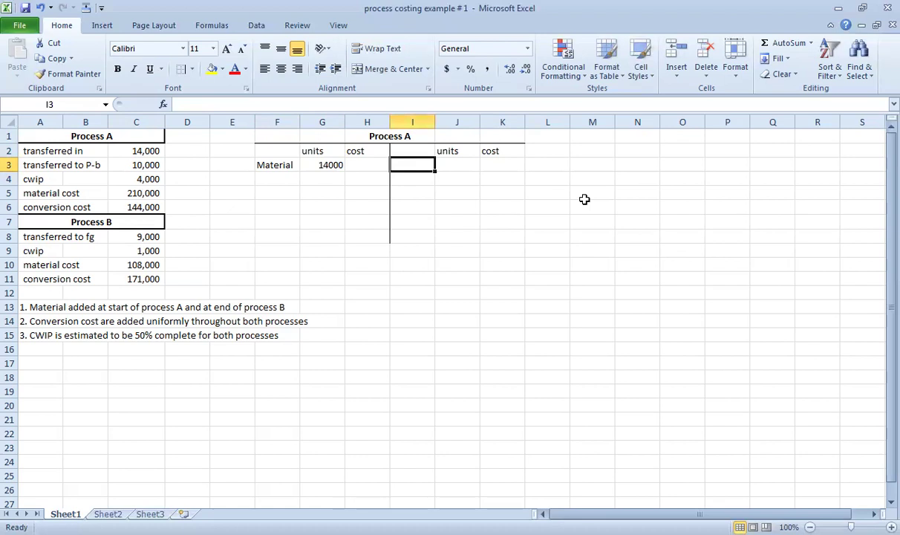
text(transf)
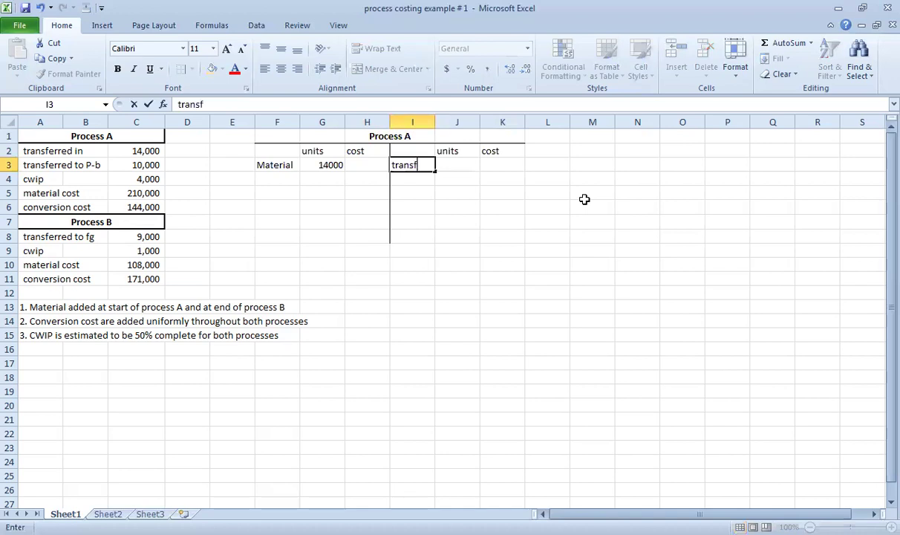
key(BackSpace)
text(- b)
key(Return)
key(Up)
key(Right)
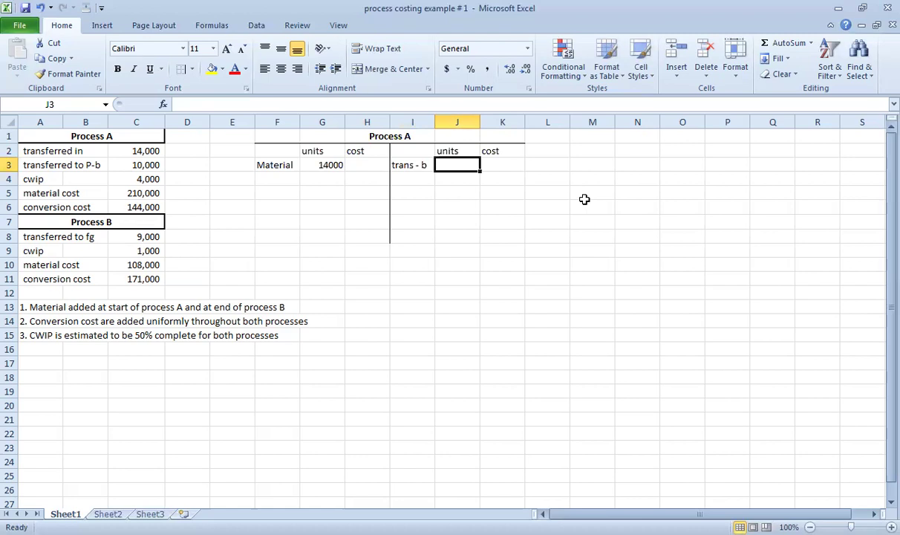
text(10000)
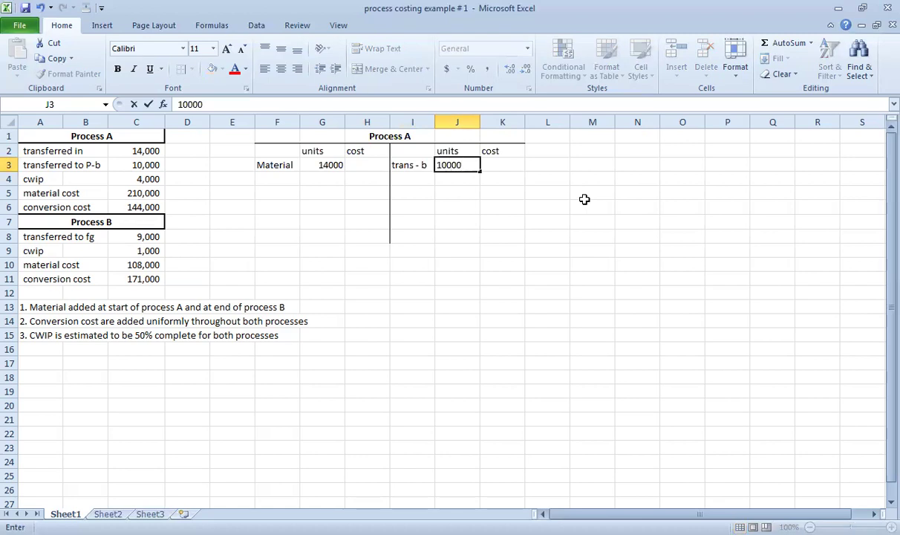
key(Return)
- Enter the label "cwip" in I4 and 4000 units in J4
click(407, 179)
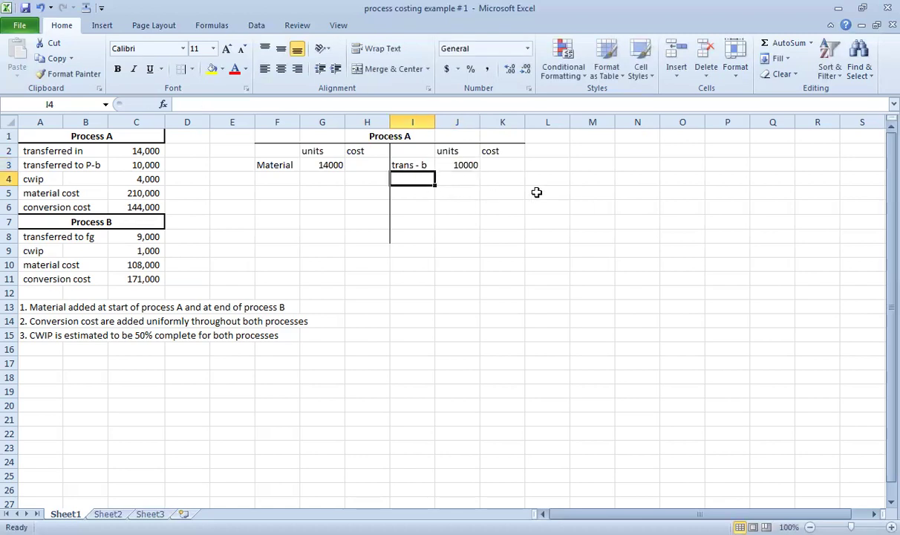
text(cwip)
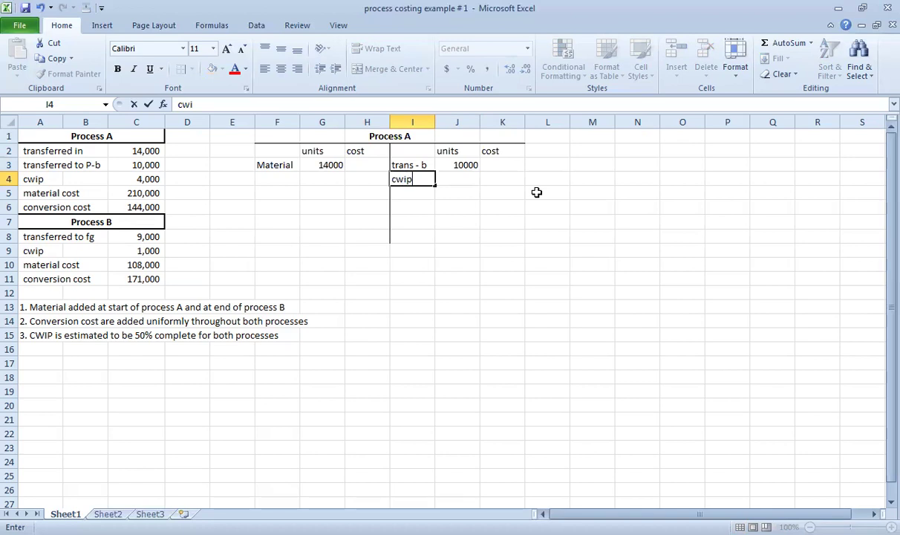
key(Return)
key(Up)
key(Right)
text(4000)
key(Return)
- Format the T-account range F2:K8 in comma style with no decimal places
key(Right)
key(Up)
key(Up)
key(Up)
key(shift+Down)
key(shift+Down)
key(shift+Down)
key(shift+Down)
key(shift+Down)
key(shift+Down)
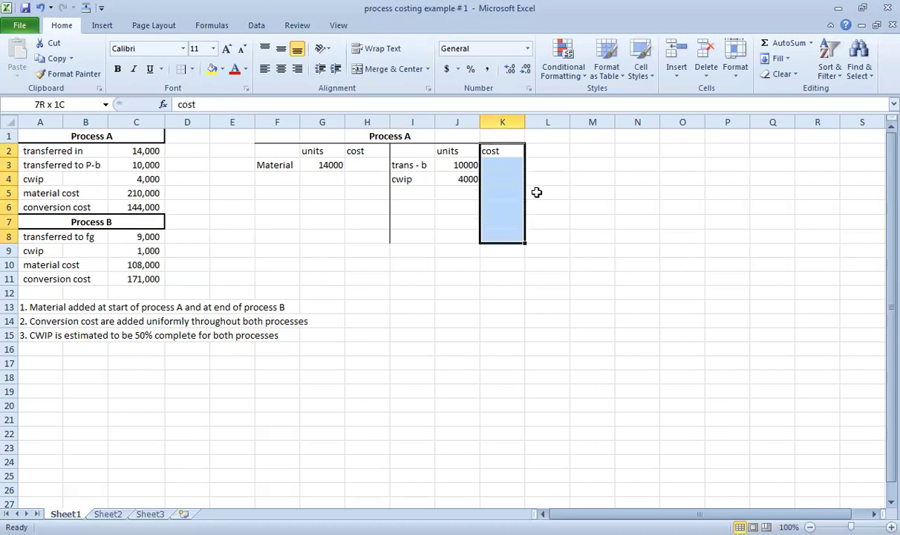
key(shift+Left)
key(shift+Left)
key(shift+Left)
key(shift+Left)
key(shift+Left)
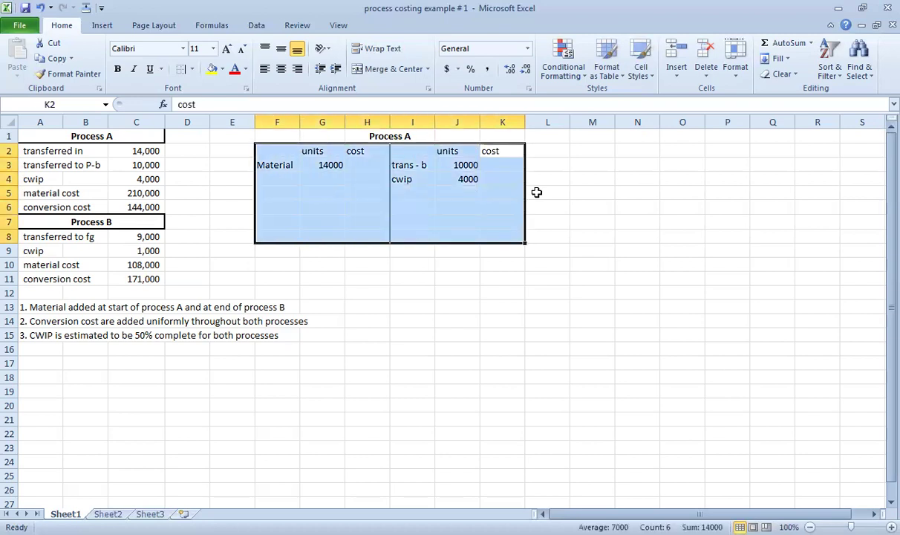
click(487, 68)
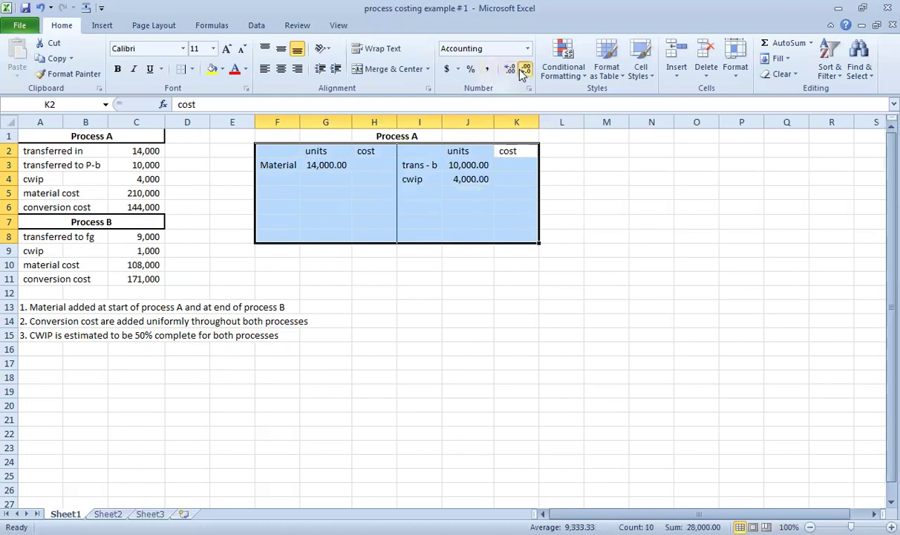
click(526, 68)
click(525, 68)
click(450, 222)
- Review the Material units against the trans - b and cwip units in the Process A account
click(269, 165)
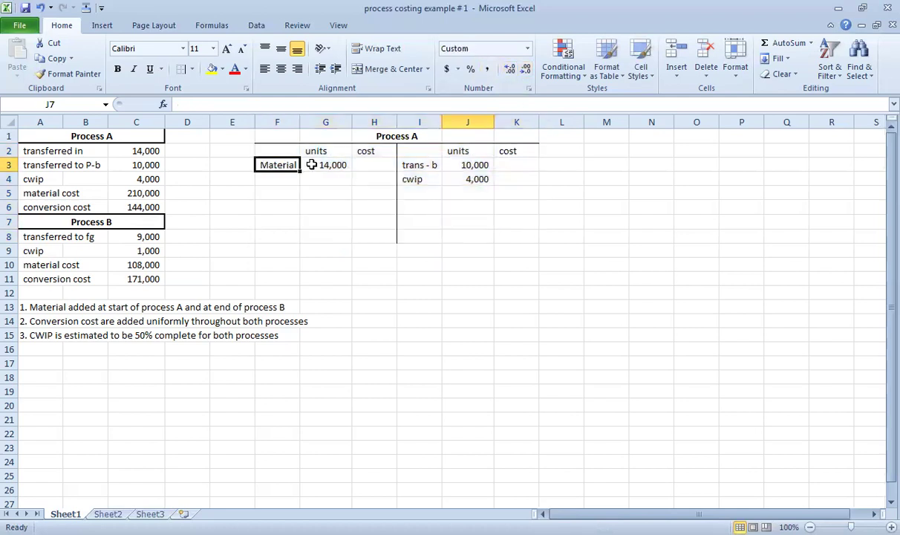
click(312, 165)
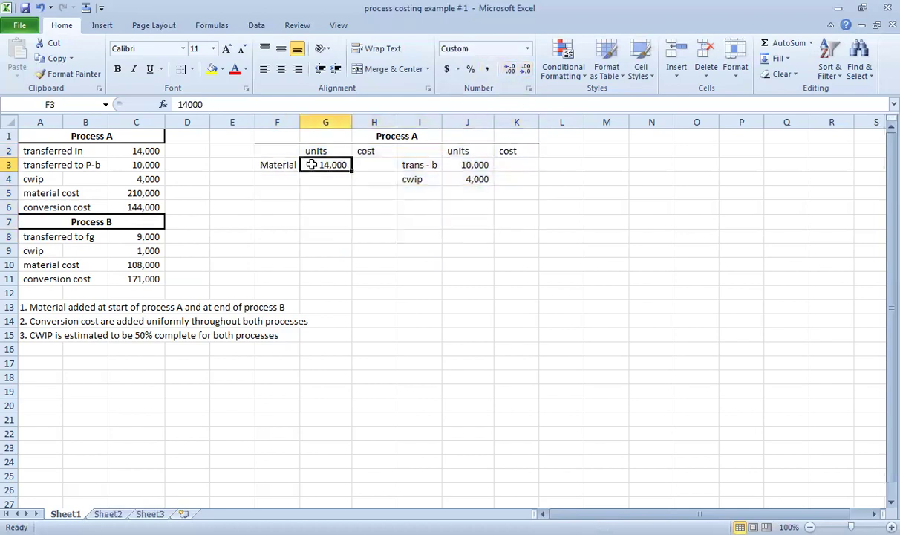
click(467, 167)
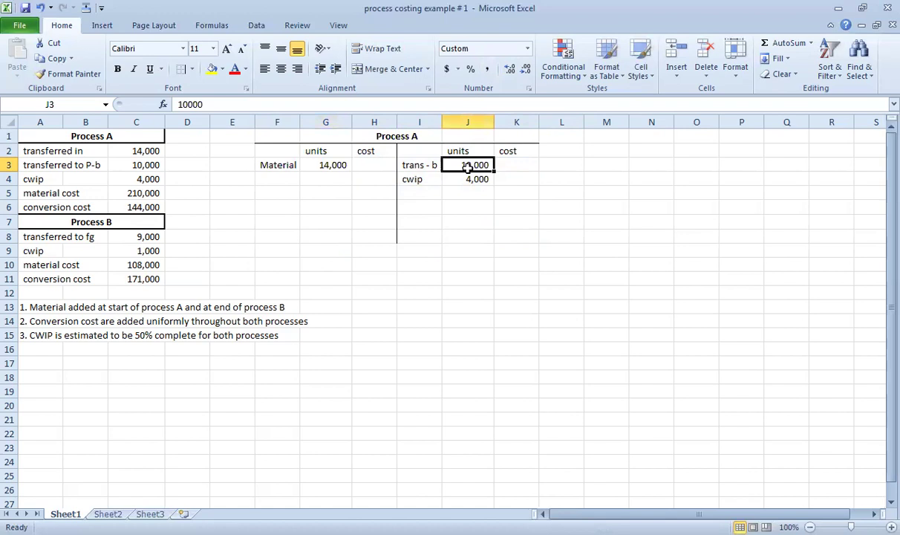
click(468, 178)
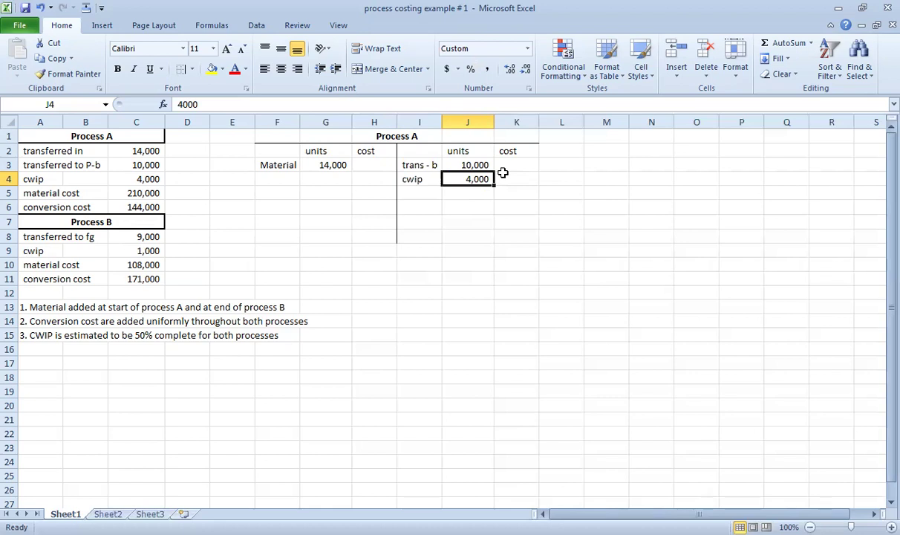
click(305, 164)
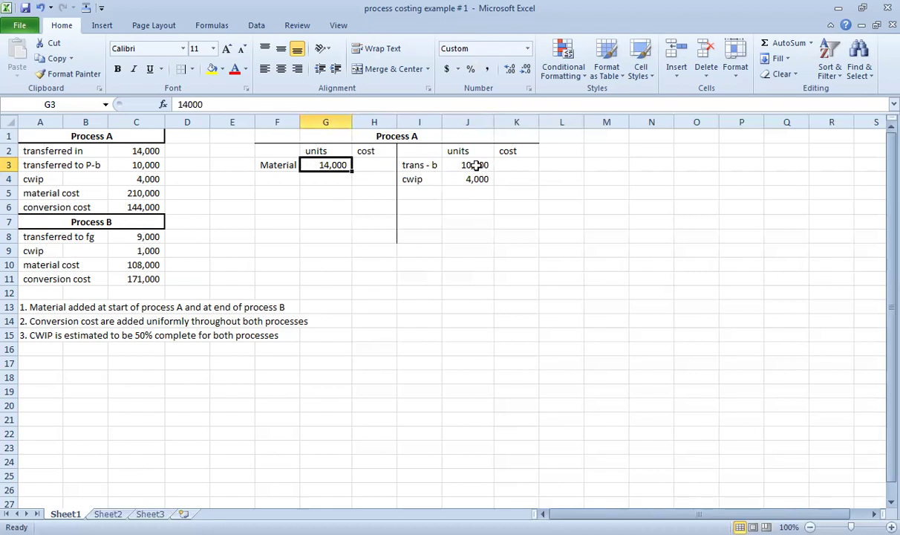
click(452, 161)
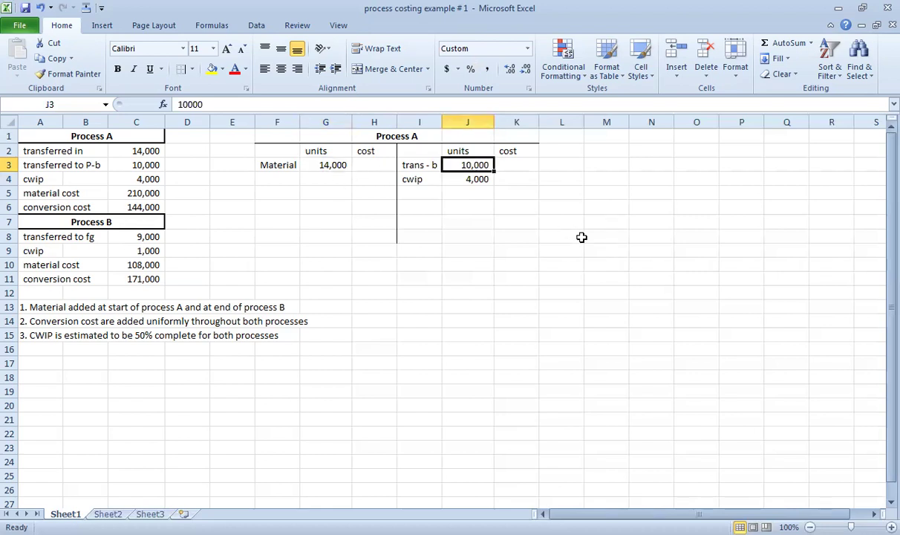
click(481, 179)
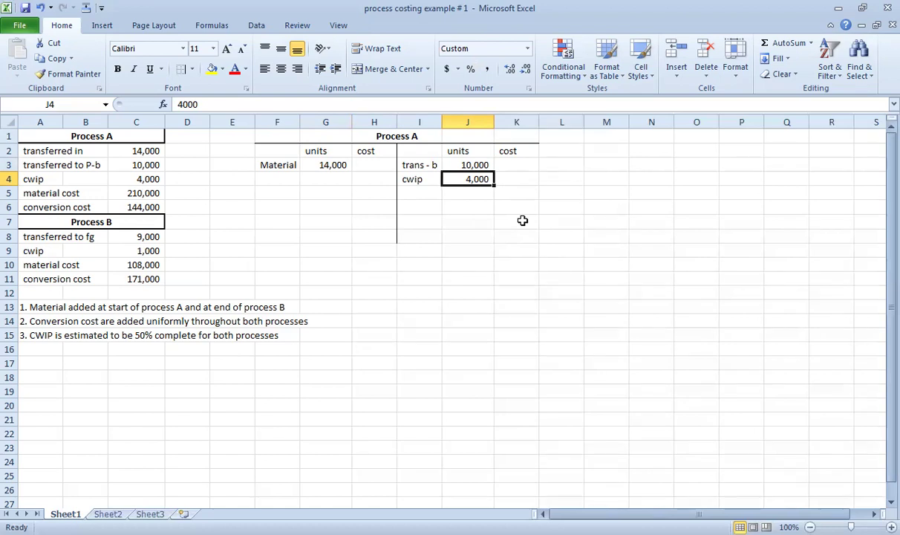
- Compare the cwip units in J4 with the empty row 7 on the debit side of the Process A account
click(289, 223)
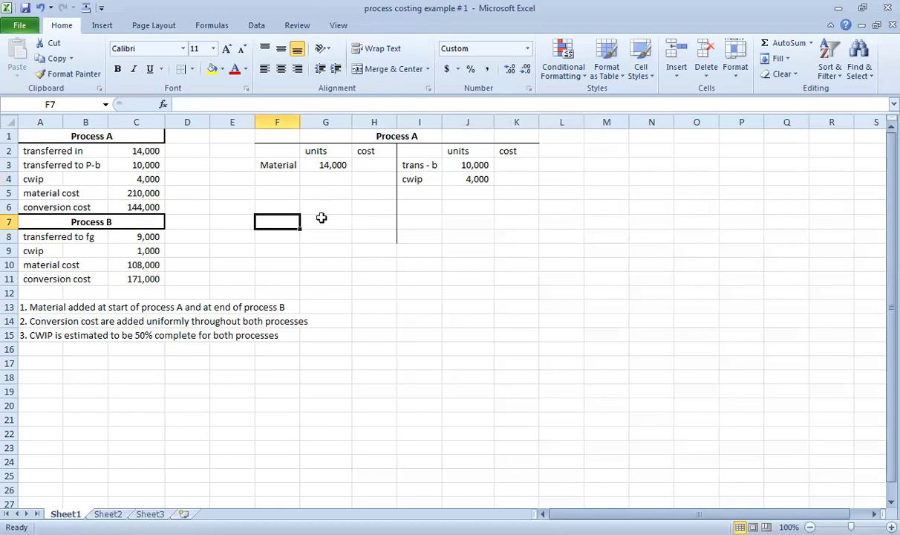
click(427, 178)
click(446, 178)
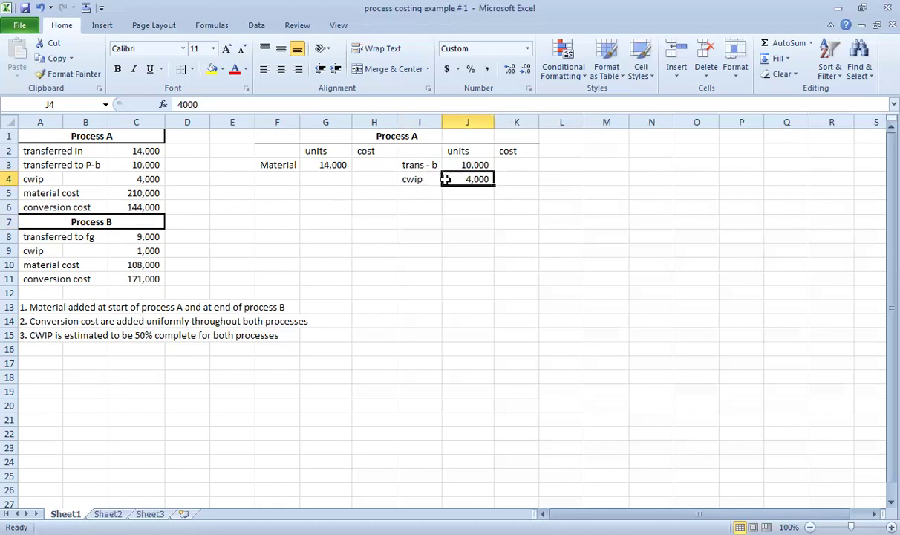
click(285, 219)
click(330, 220)
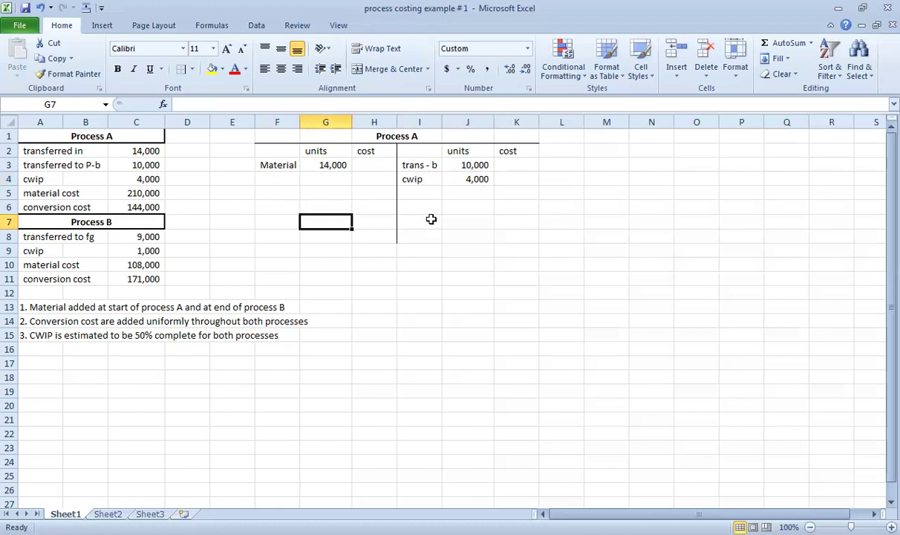
click(438, 179)
click(469, 180)
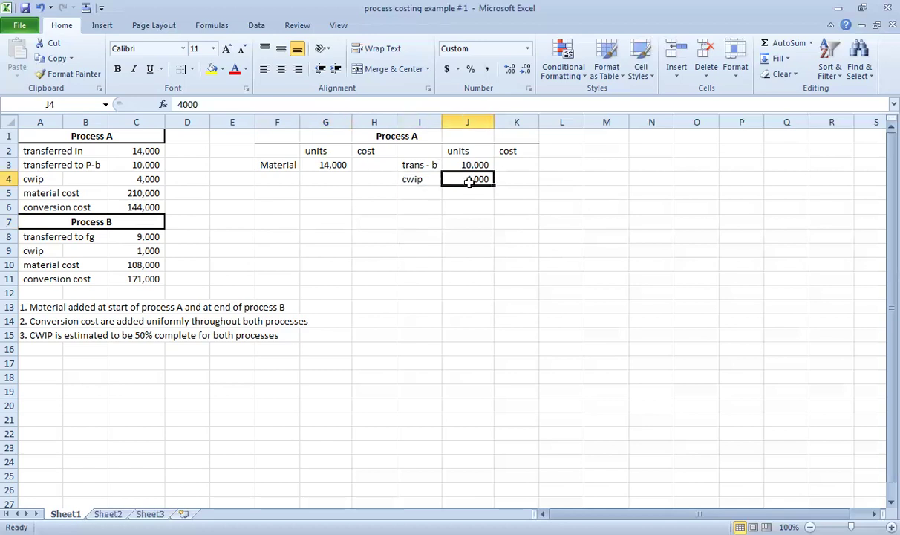
click(275, 220)
click(316, 221)
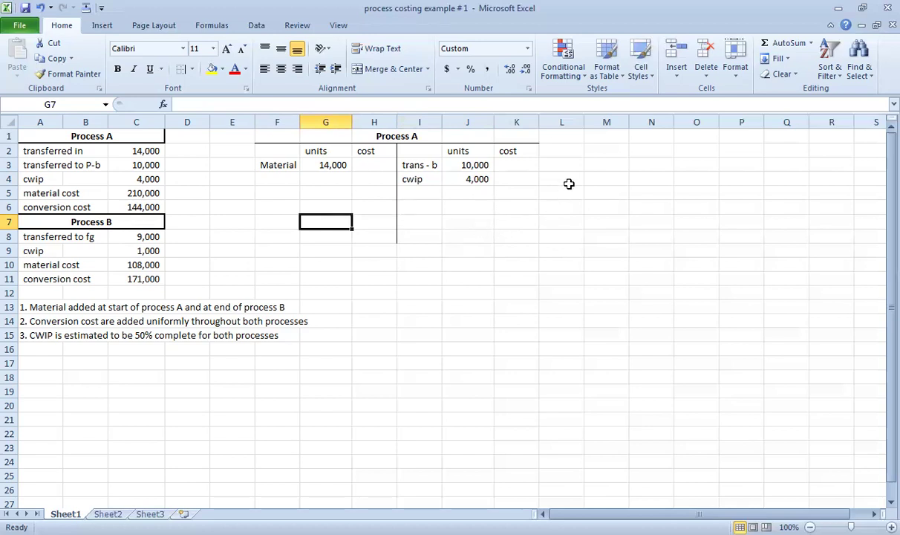
- Enter the material cost of 210,000 in H3 of the Process A account
click(373, 165)
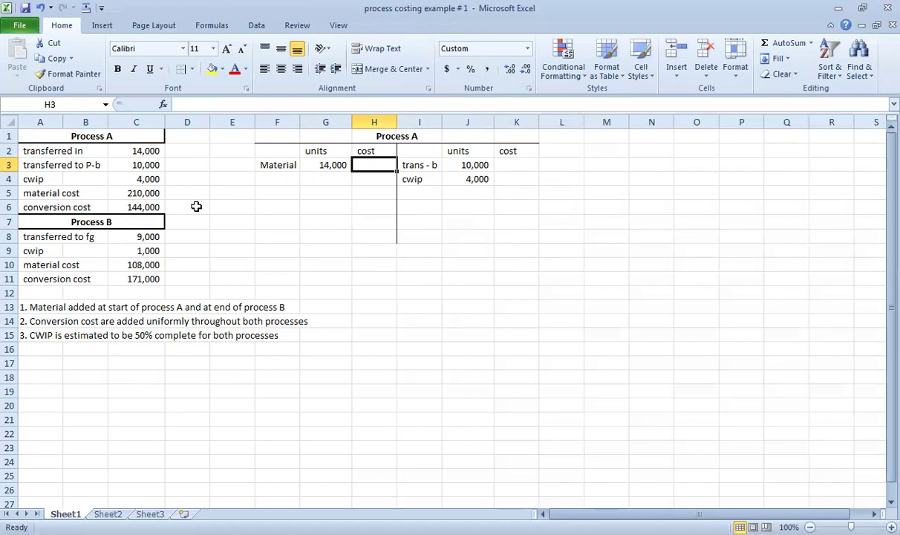
text(21)
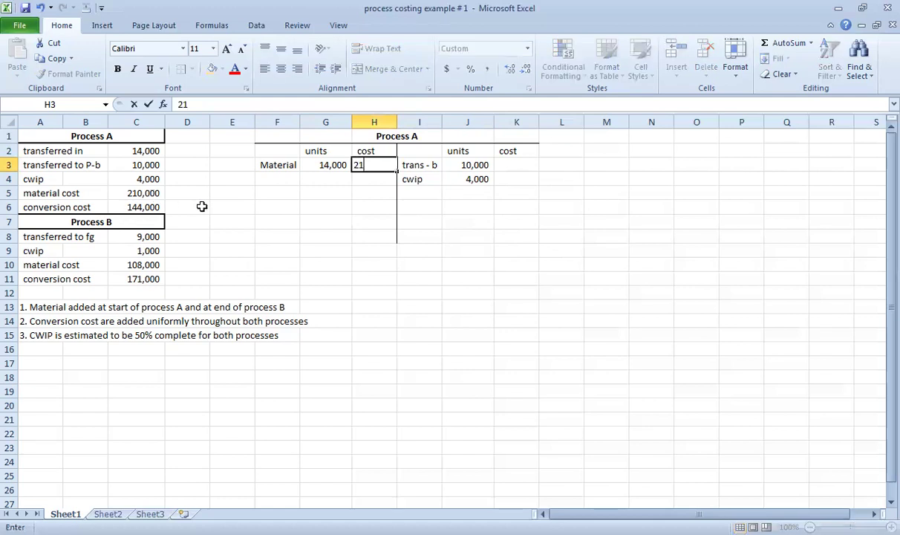
text(0,000)
key(Return)
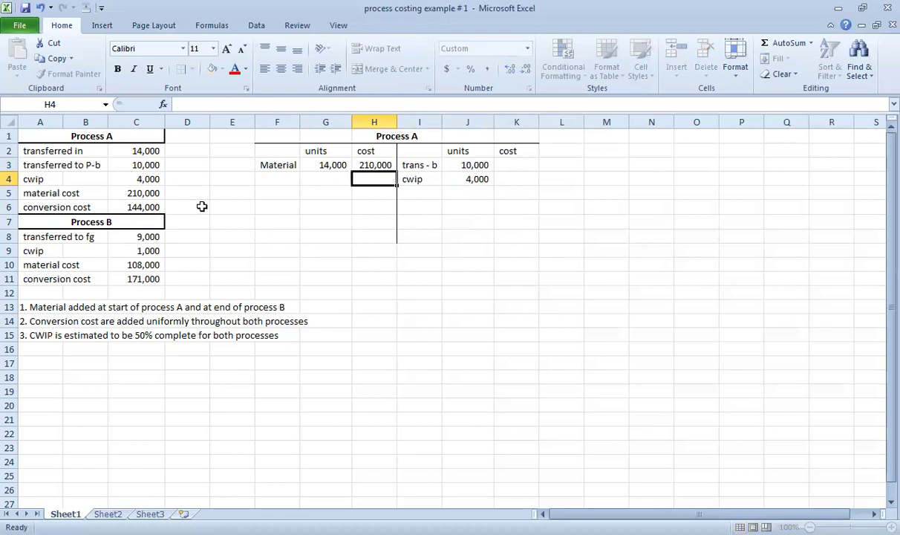
- Enter the label "conversion cost" in F4 and its cost of 144000 in H4
click(290, 179)
text(co)
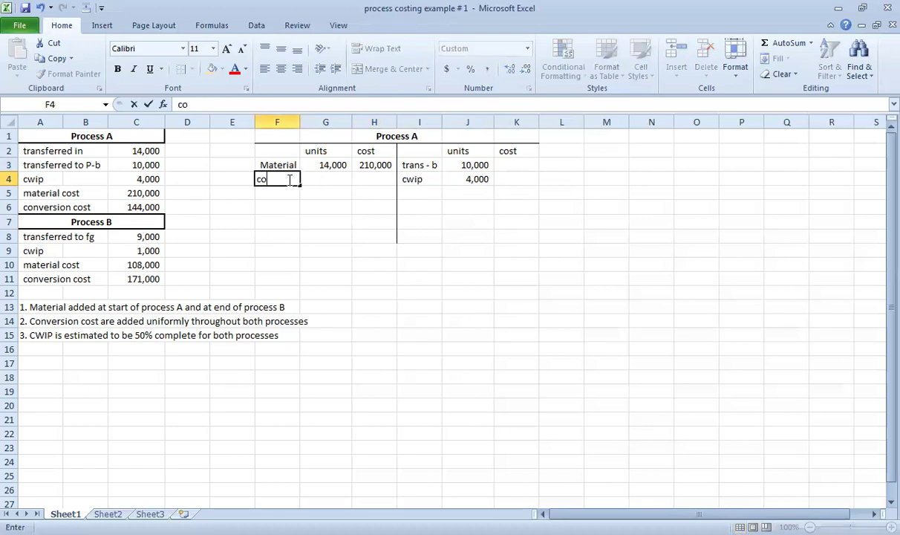
text(nversion )
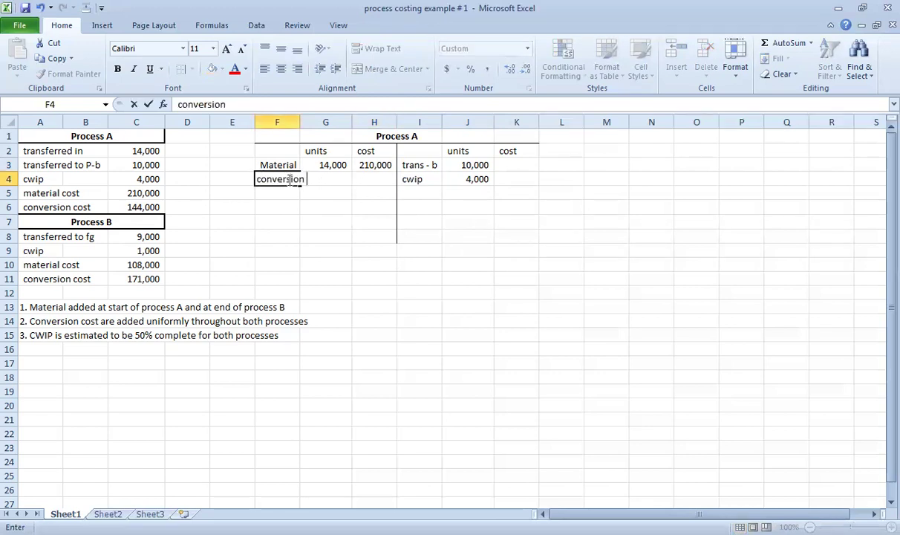
text(cost)
key(Return)
key(Right)
key(Right)
key(Up)
text(144000)
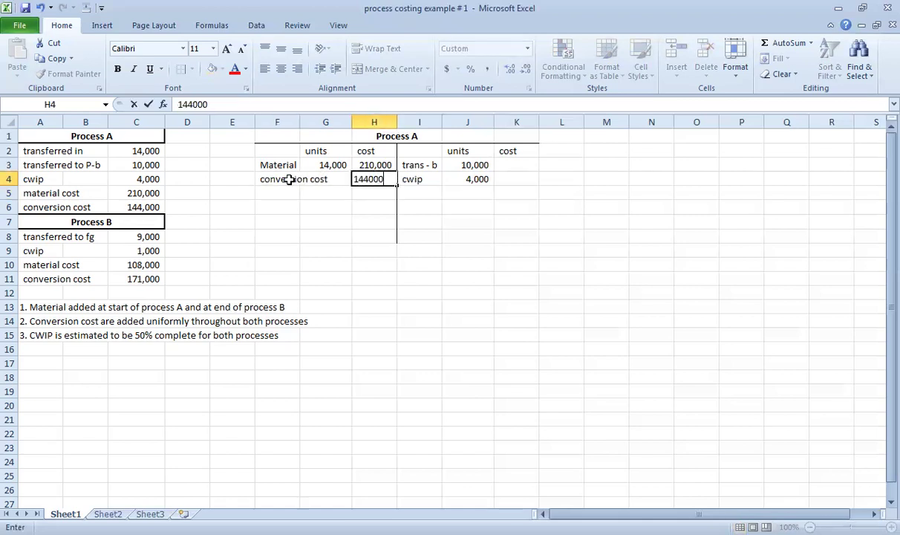
key(Return)
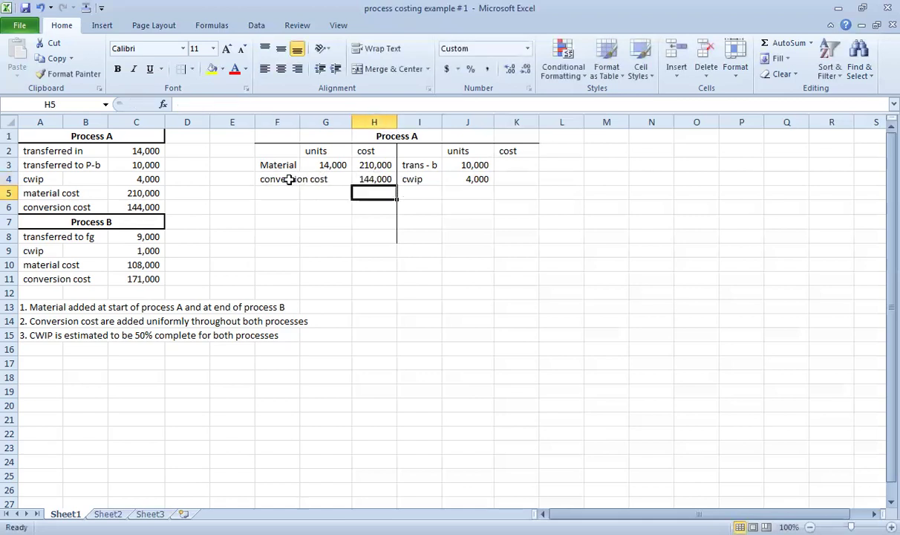
click(277, 163)
click(371, 164)
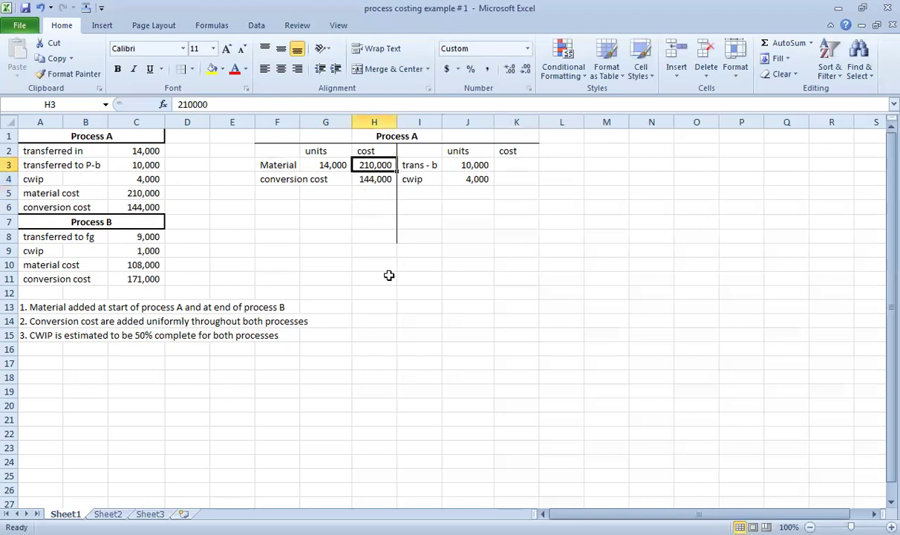
click(368, 179)
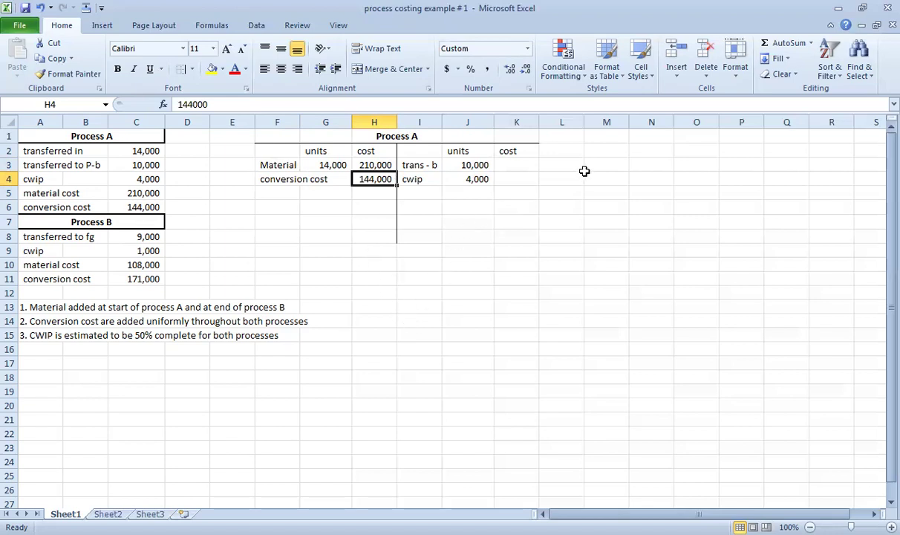
- Enter the heading "EPU - material" in M1 and make it bold
click(594, 152)
key(Up)
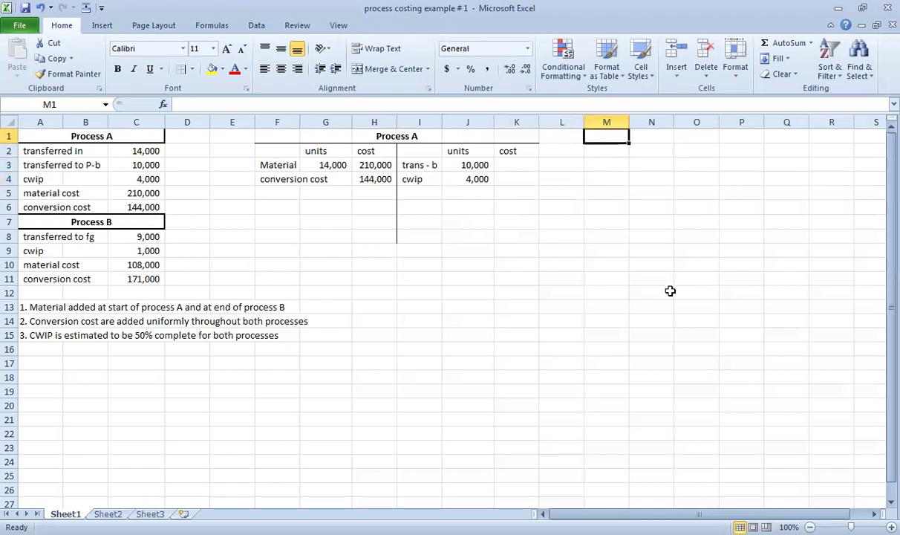
text(EPU - material)
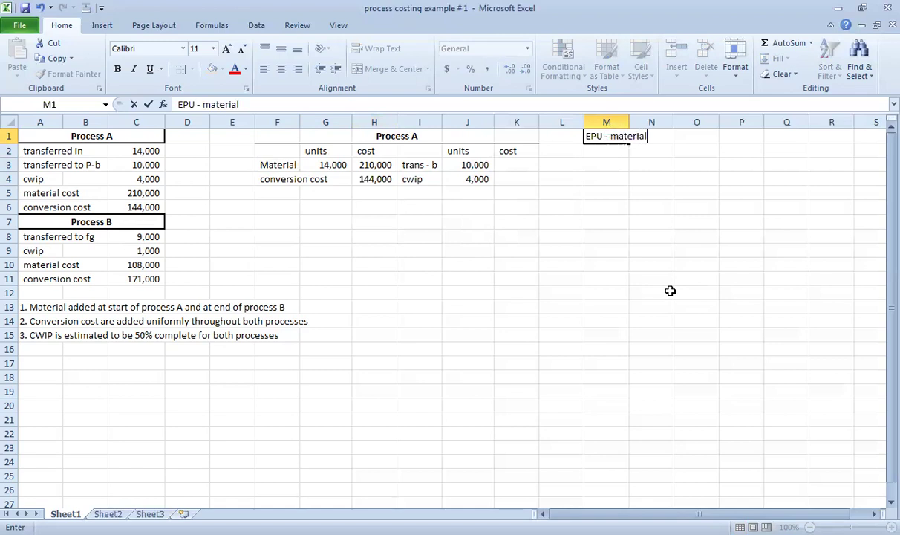
key(Return)
key(Up)
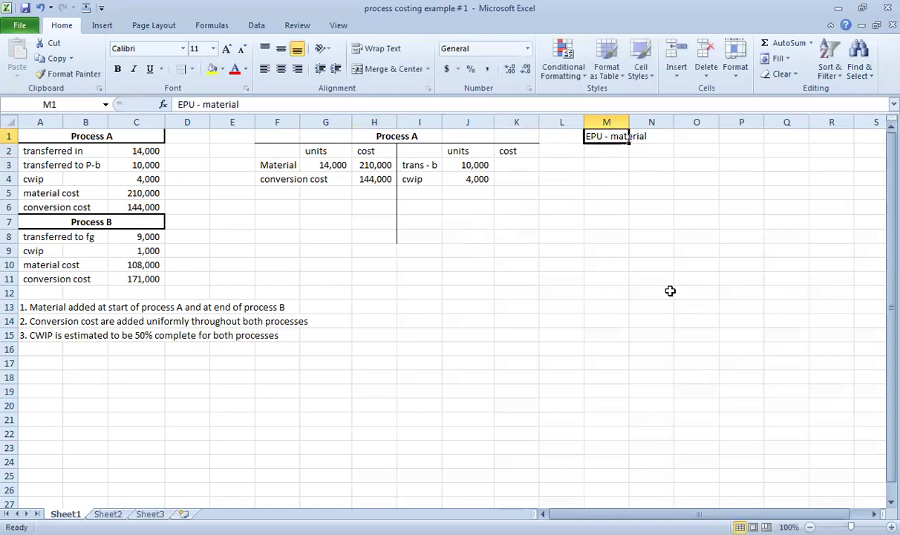
key(ctrl+b)
- Enter the labels "t-b" in O2 and "cwip" in O3 under the EPU - material heading
key(Down)
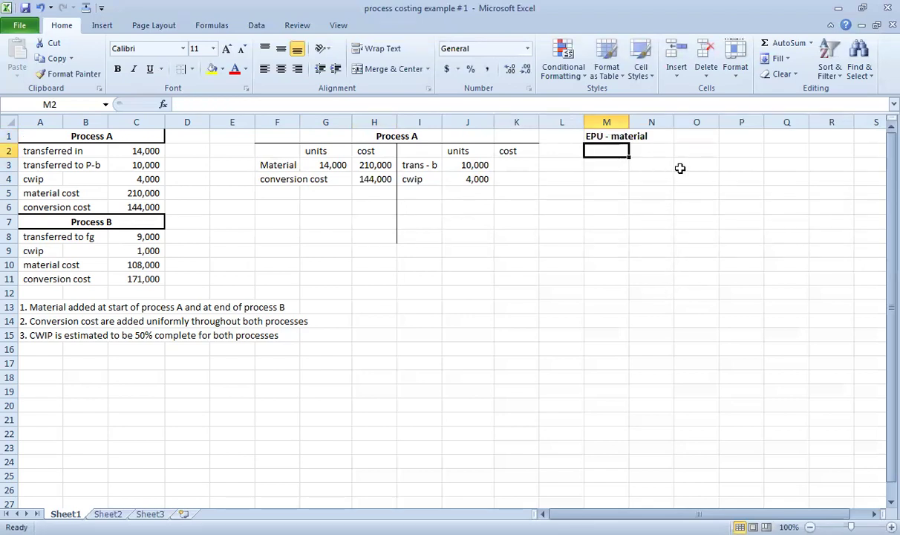
key(Right)
key(Right)
text(t-b)
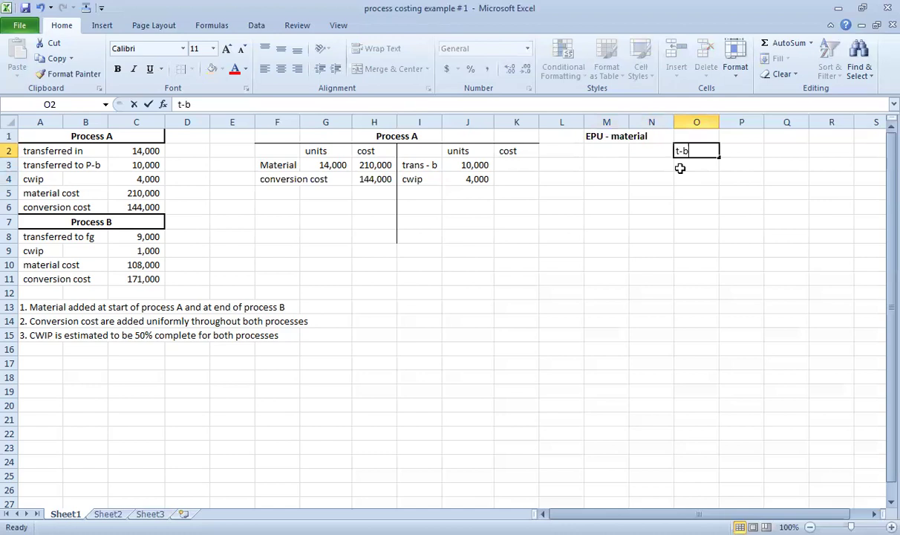
key(Return)
text(cwip)
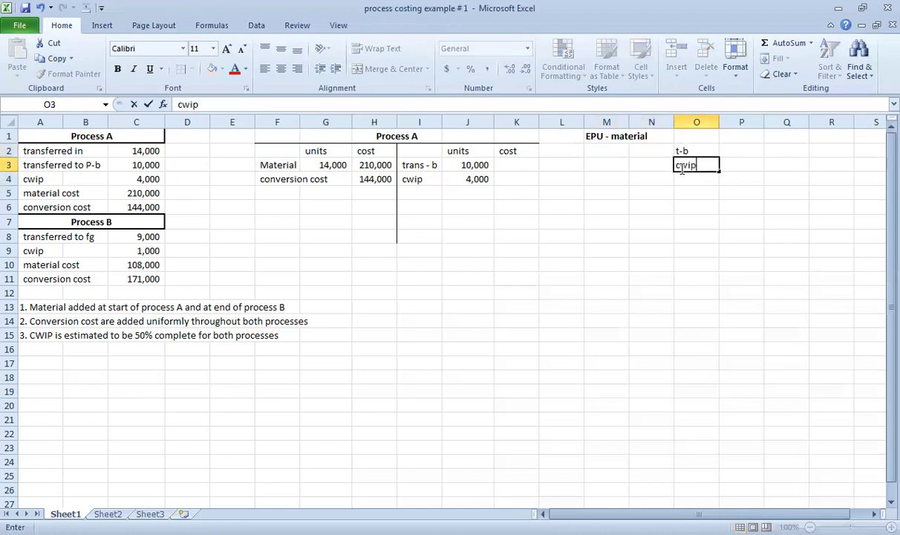
key(Return)
- Examine note 1 on when material is added, together with the Material, trans - b and cwip units in Process A
click(727, 147)
drag(26, 311, 286, 307)
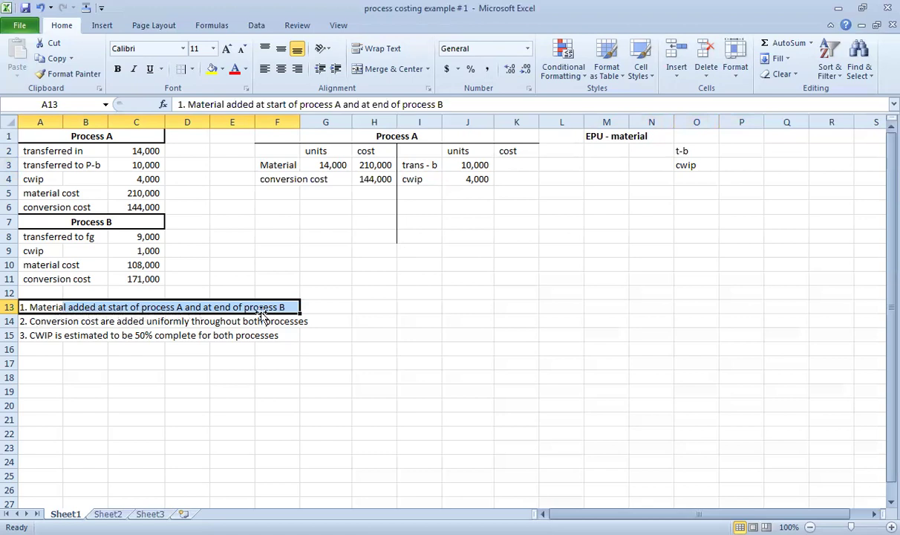
click(329, 169)
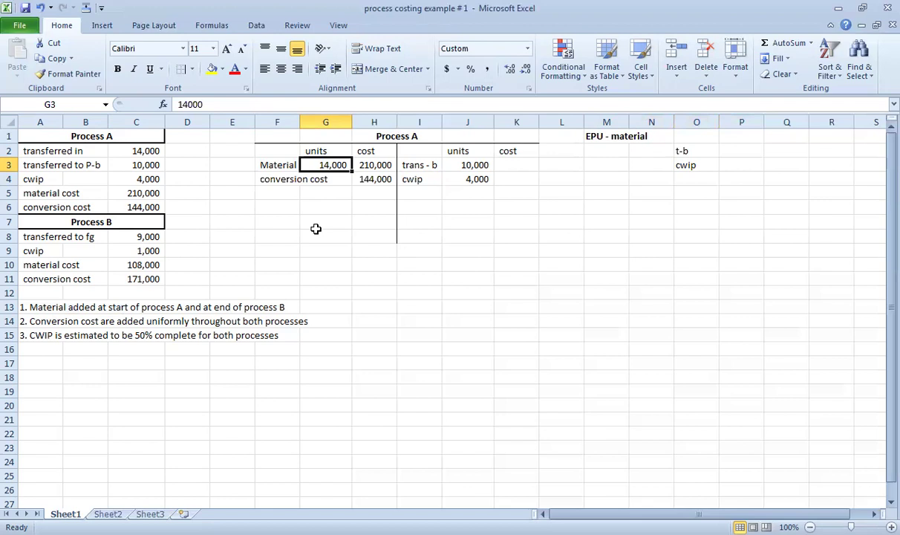
click(456, 165)
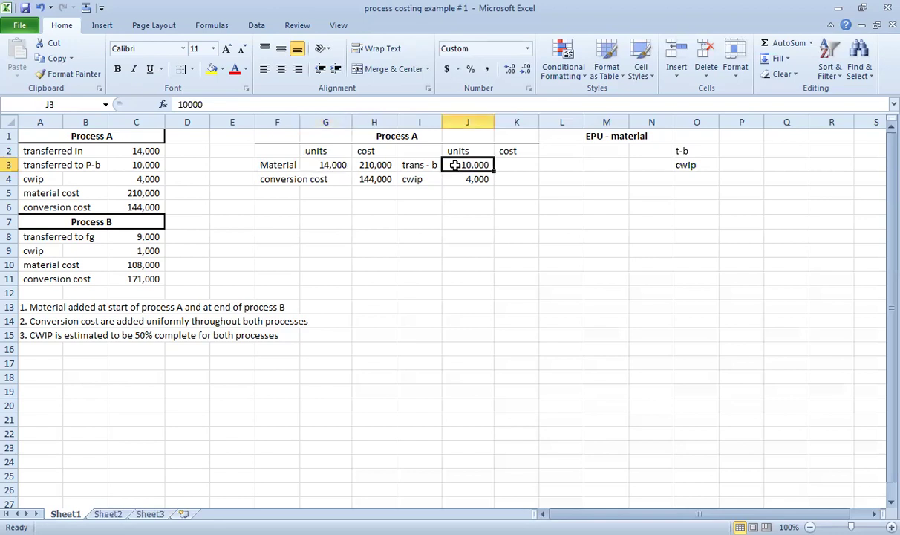
click(456, 179)
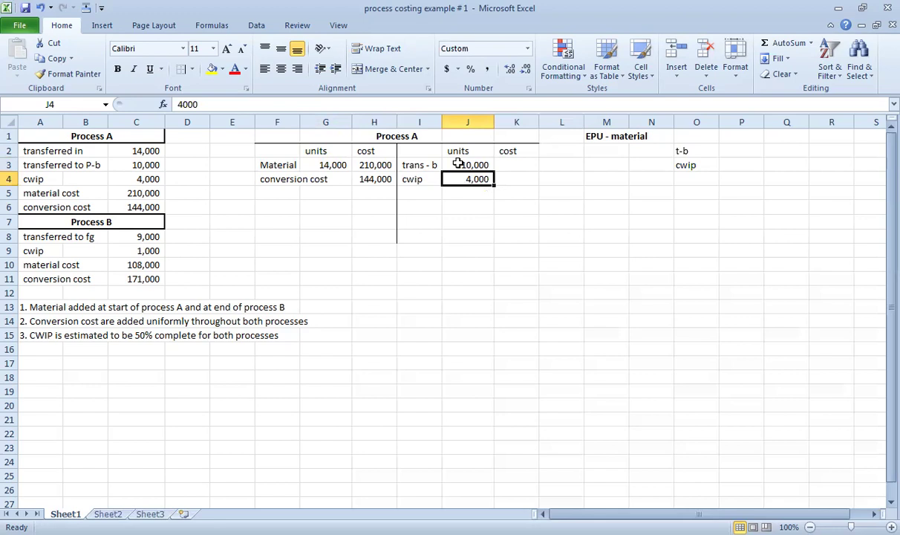
click(458, 164)
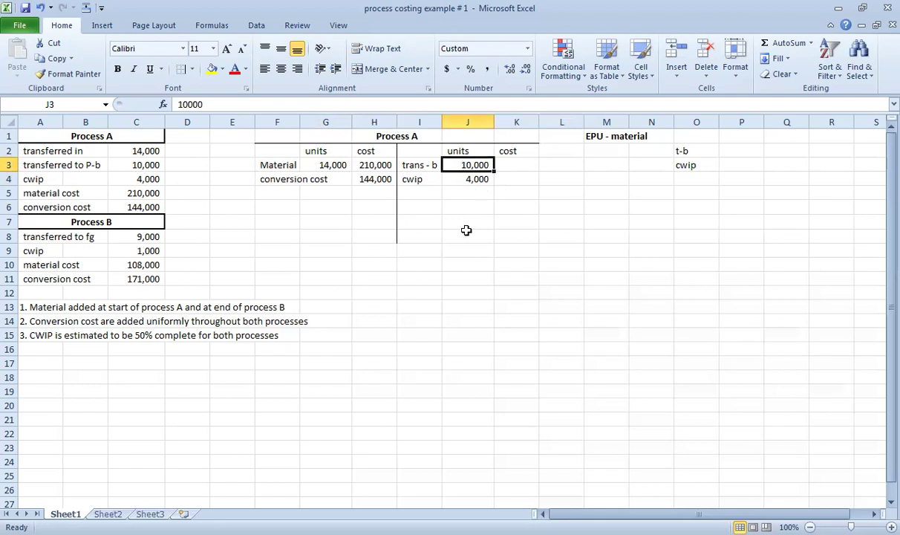
click(466, 178)
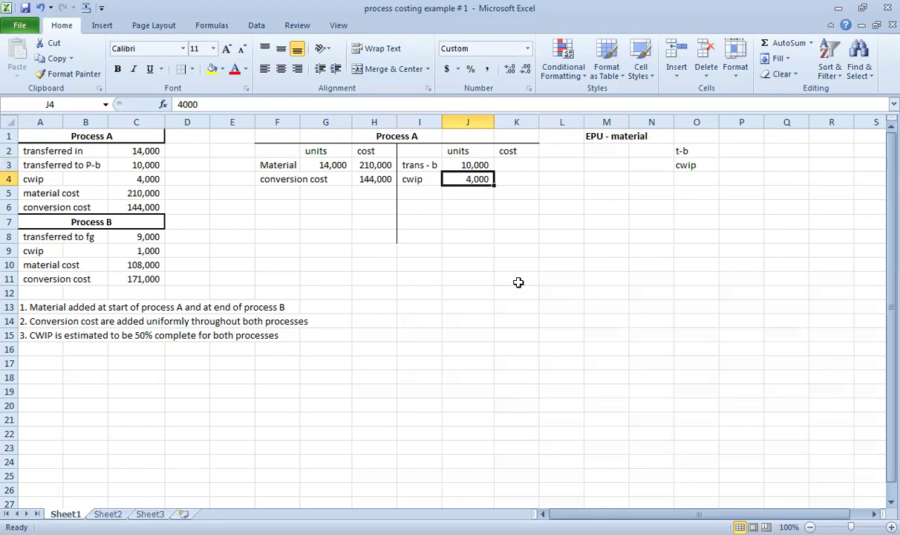
- Enter the material equivalent units: 10000 for t-b in P2 and 4000 for cwip in P3
click(732, 152)
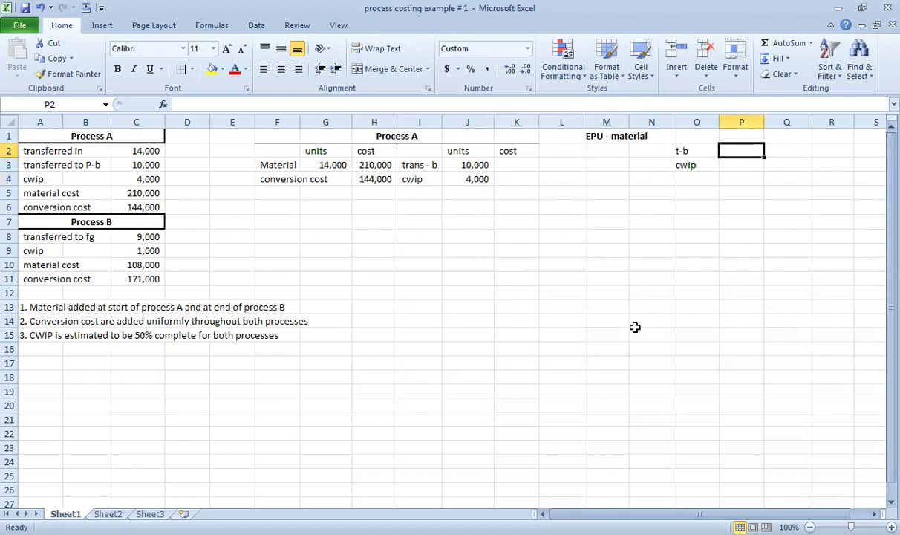
text(10000)
key(Return)
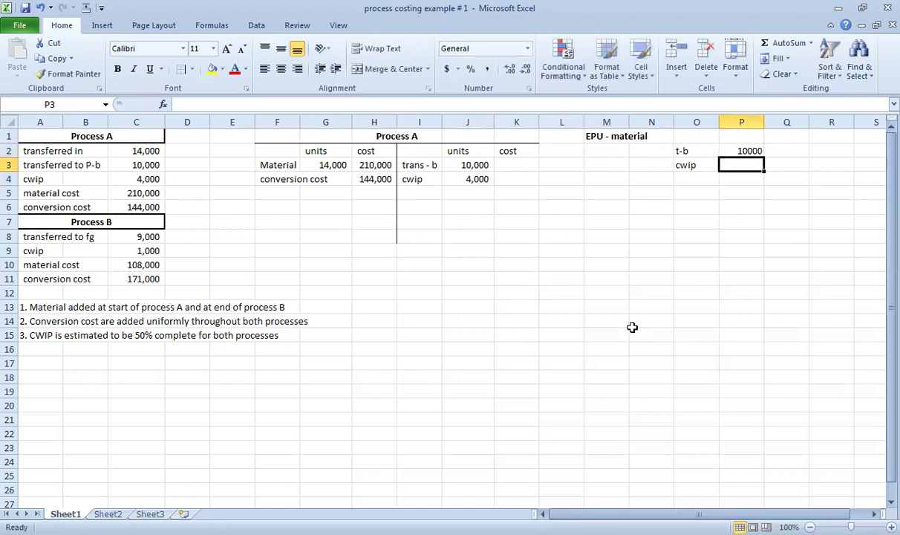
text(4000)
key(Return)
- Total the material equivalent units in Q3 with =SUM(P2:P3)
key(Right)
key(Up)
text(=SUM(P2:P3))
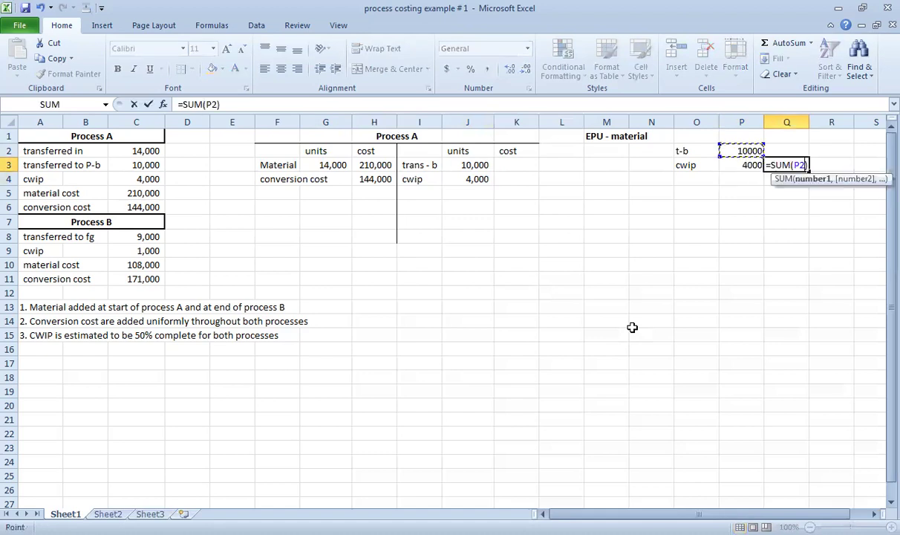
key(ctrl+Return)
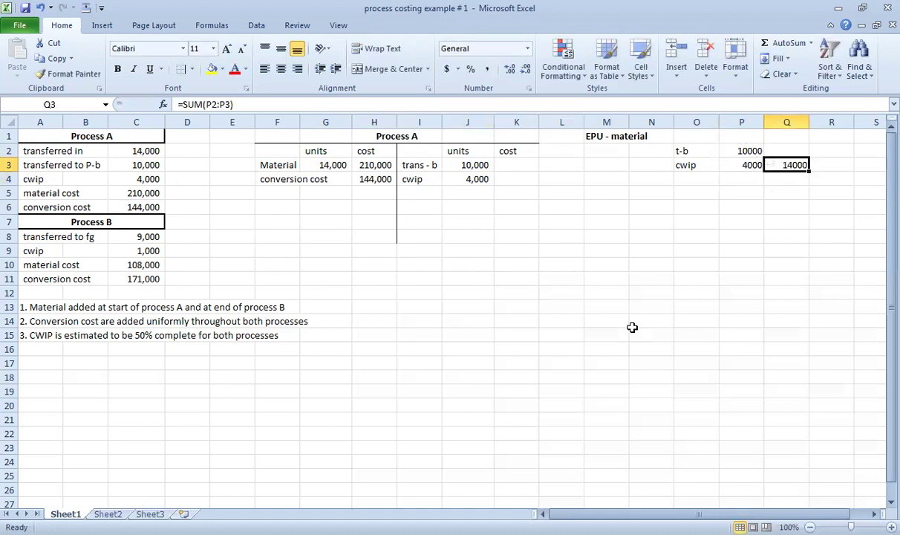
- Format P2:Q3 in comma style with no decimal places and make the total in Q3 bold
key(shift+Left)
key(shift+Up)
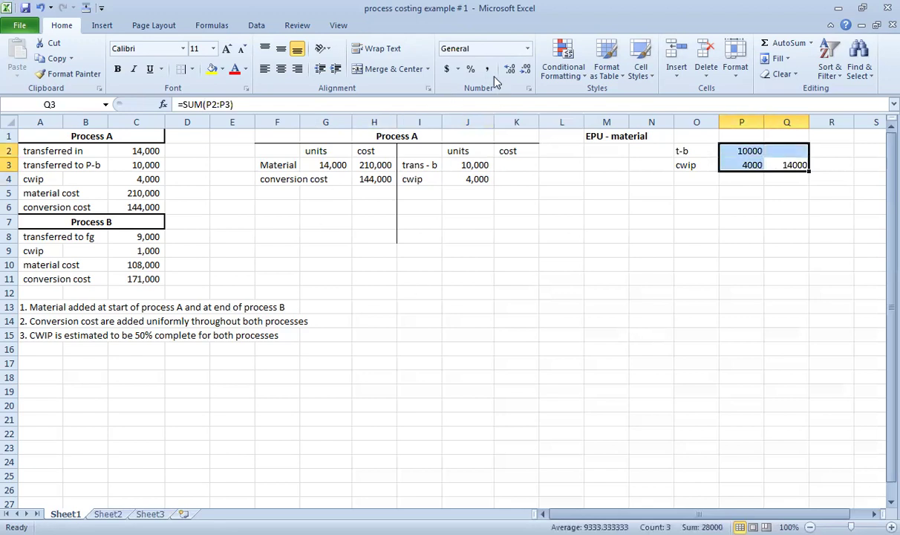
click(486, 68)
click(526, 69)
click(525, 68)
click(845, 189)
click(799, 165)
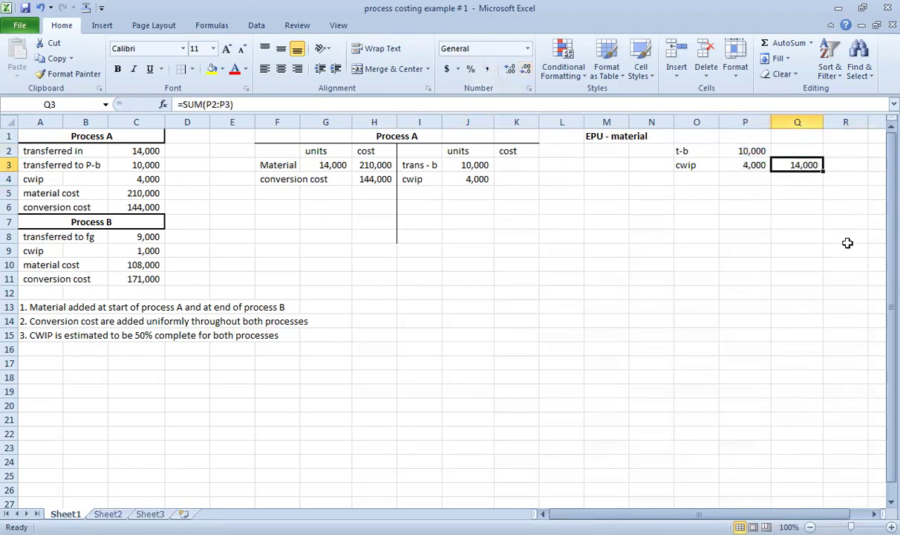
key(ctrl+b)
- Enter the label "CPU - material" in M4 below the equivalent units section
click(587, 174)
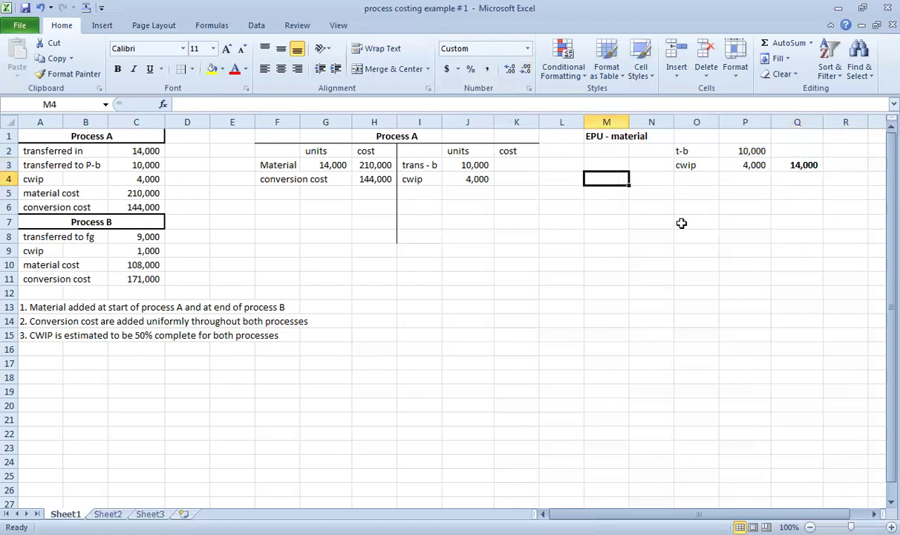
text(C)
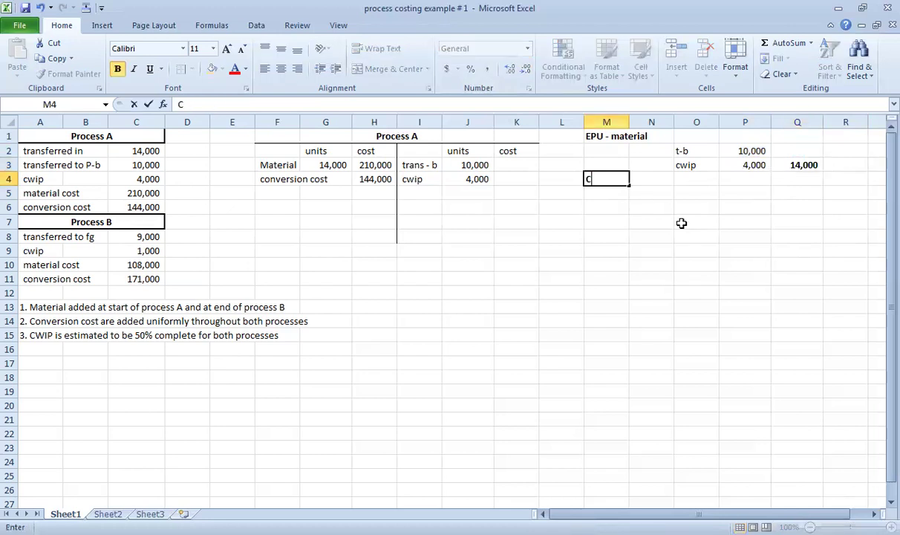
text(PU - material)
key(Return)
- Calculate the material cost per unit in Q4 with =H3/Q3
click(779, 179)
text(=)
click(375, 165)
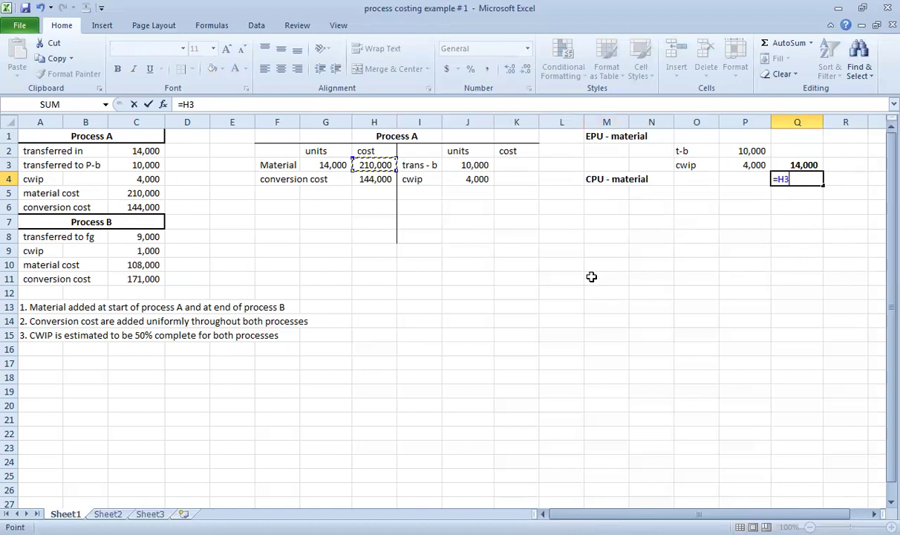
text(/)
click(802, 165)
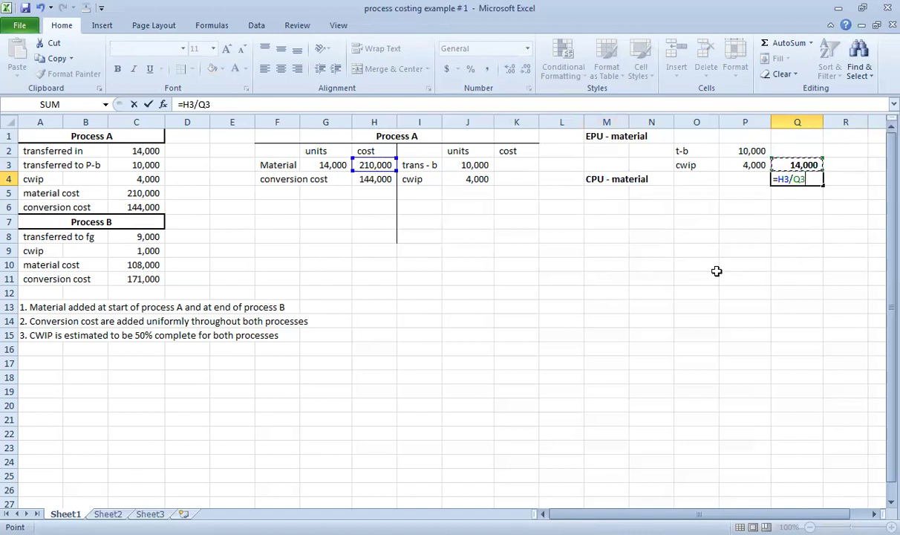
key(Return)
- Put a box border around the material section M1:Q4
key(Up)
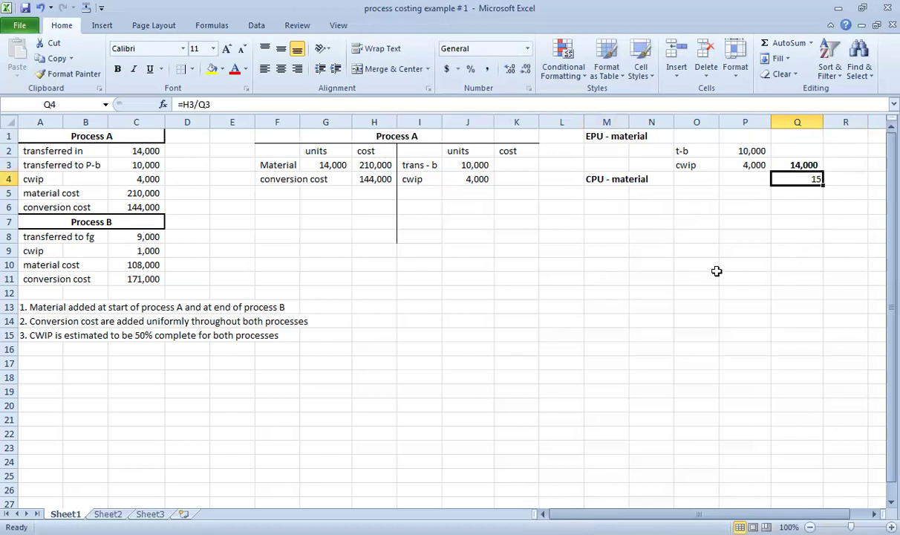
key(shift+Left)
key(shift+Left)
key(shift+Left)
key(shift+Left)
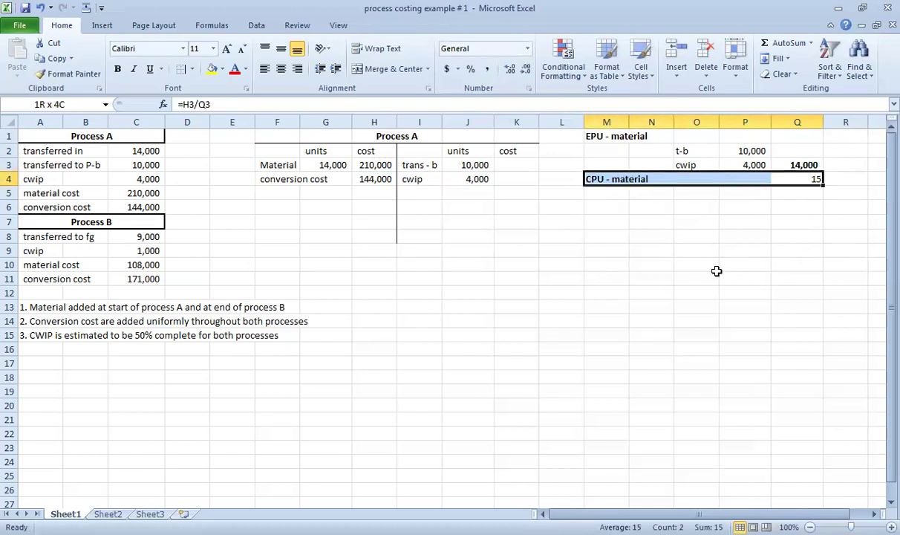
key(shift+Up)
key(shift+Up)
key(shift+Up)
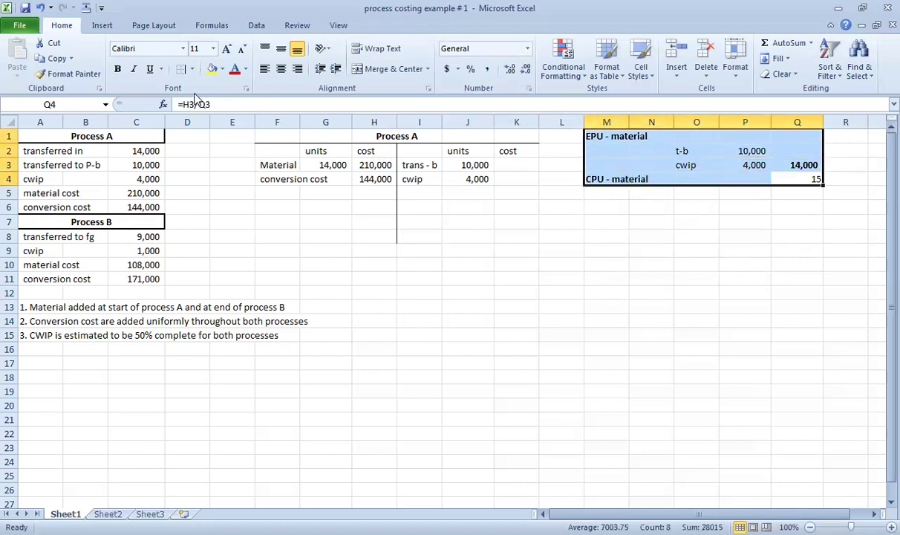
click(192, 69)
click(178, 209)
click(605, 221)
- Enter the label "EPU- Conversion cost" in M5 and make it bold
click(605, 193)
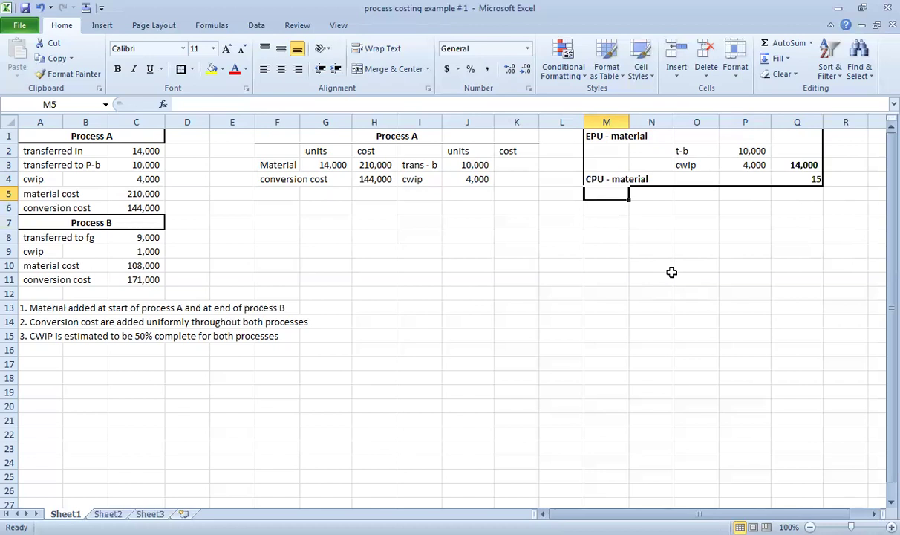
text(EPU- Conversion cost)
key(Return)
key(Up)
key(ctrl+b)
- Enter the row labels "t-b" in O6 and "cwip" in O7 for the conversion cost section
key(Down)
key(Right)
key(Right)
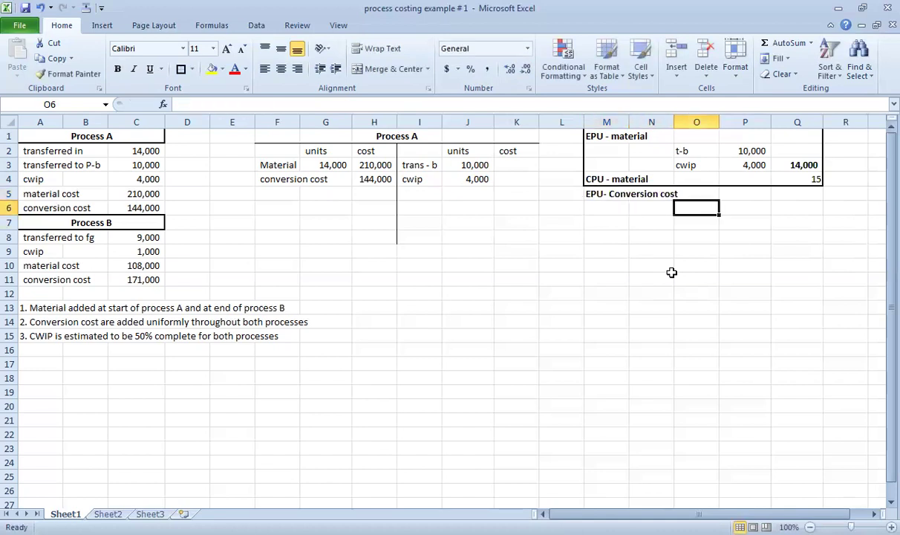
text(t-b)
key(Return)
text(cwip)
key(Return)
- Enter the conversion cost equivalent units: =J3 for t-b in P6 and =J4*50% for cwip in P7
key(Up)
key(Up)
key(Right)
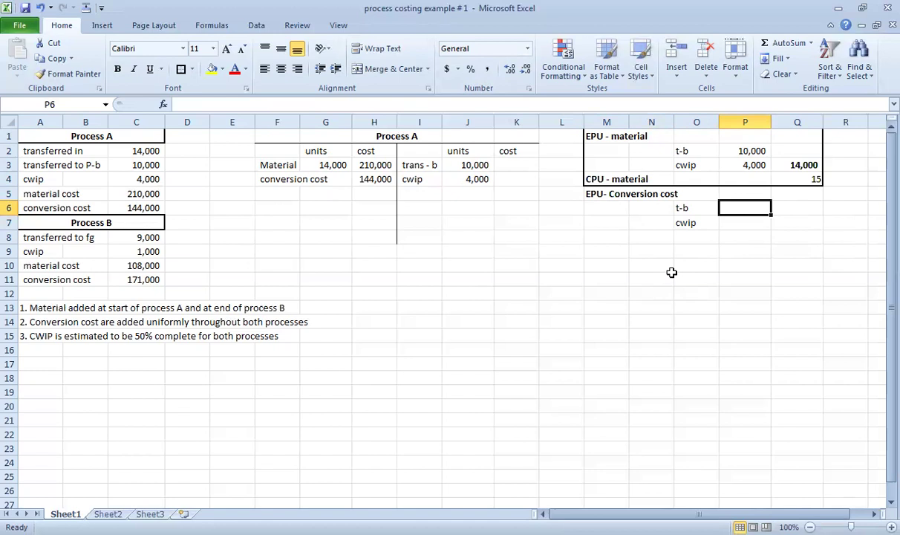
text(=)
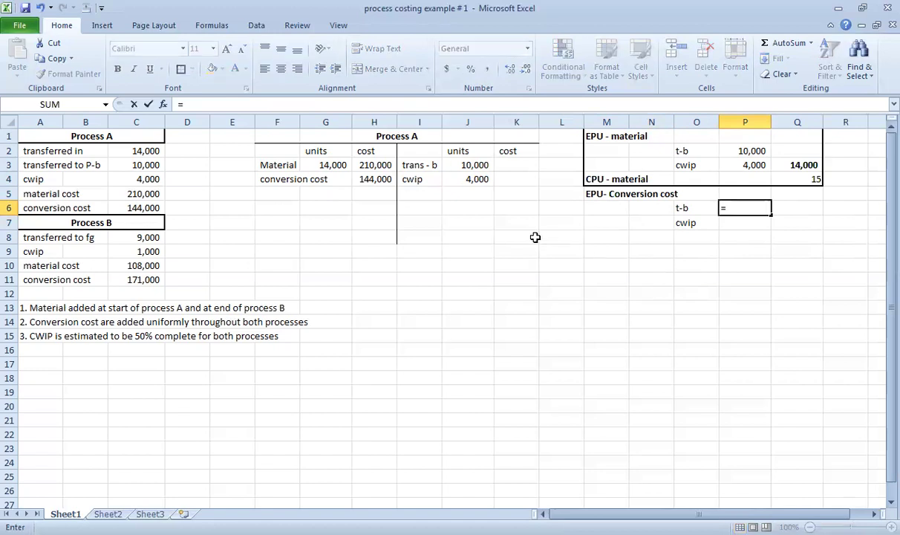
click(453, 162)
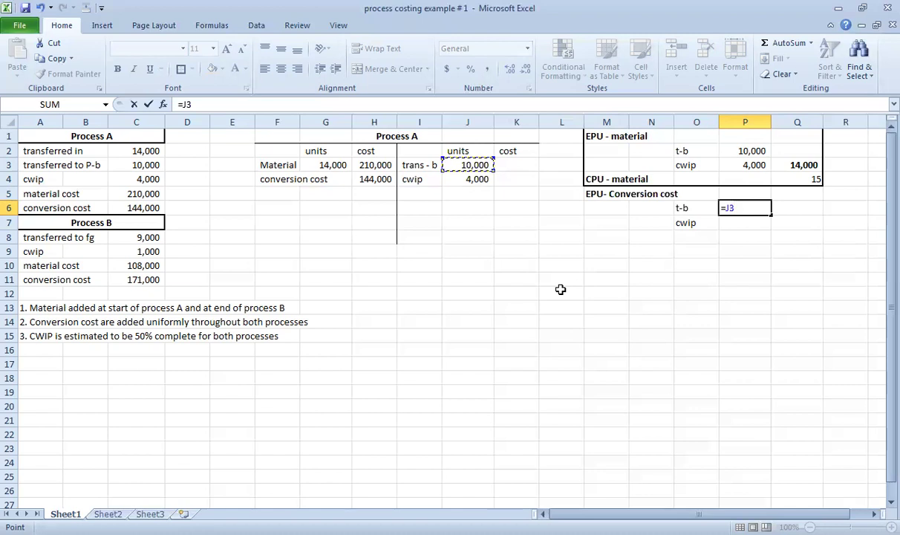
key(Return)
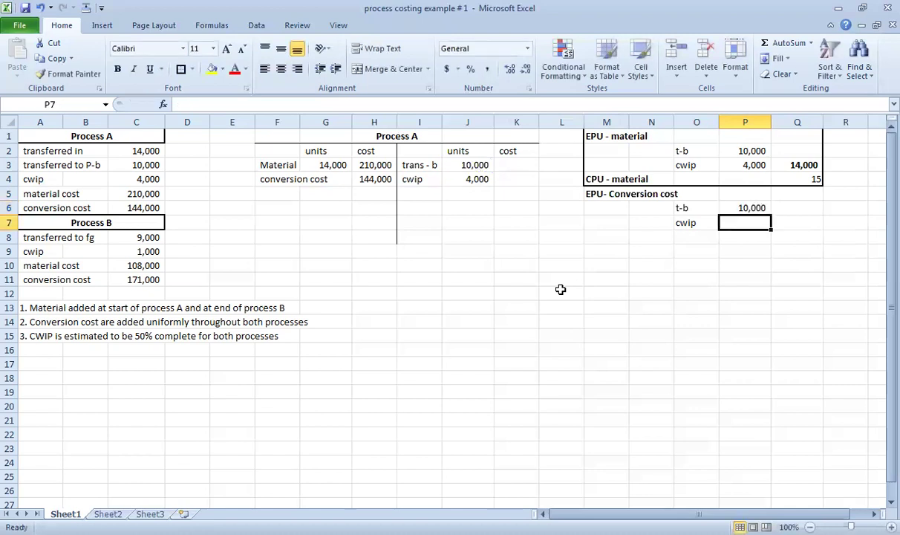
text(=)
click(469, 179)
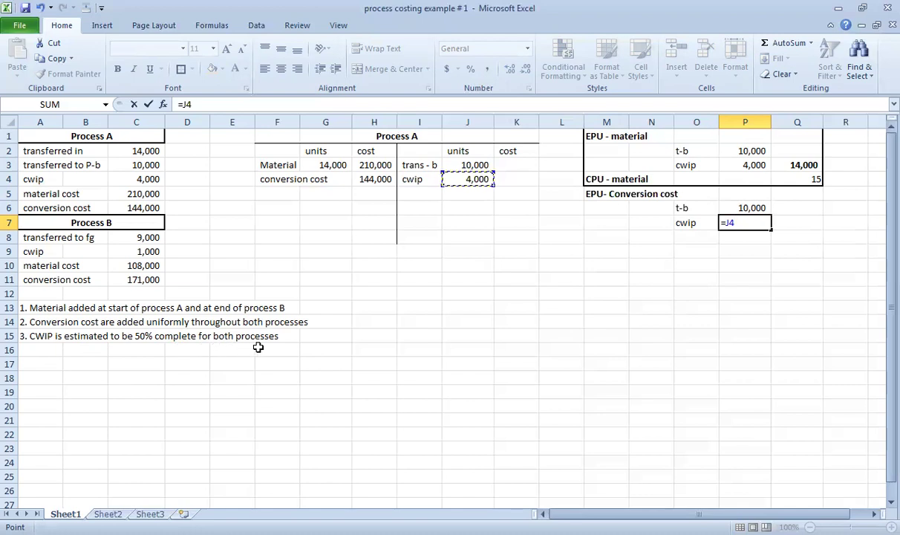
text(*)
key(BackSpace)
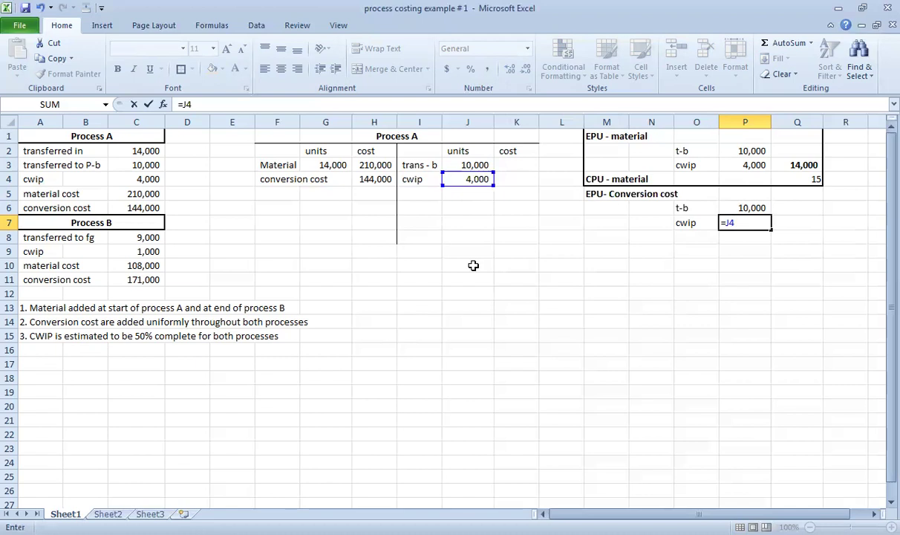
text(50%)
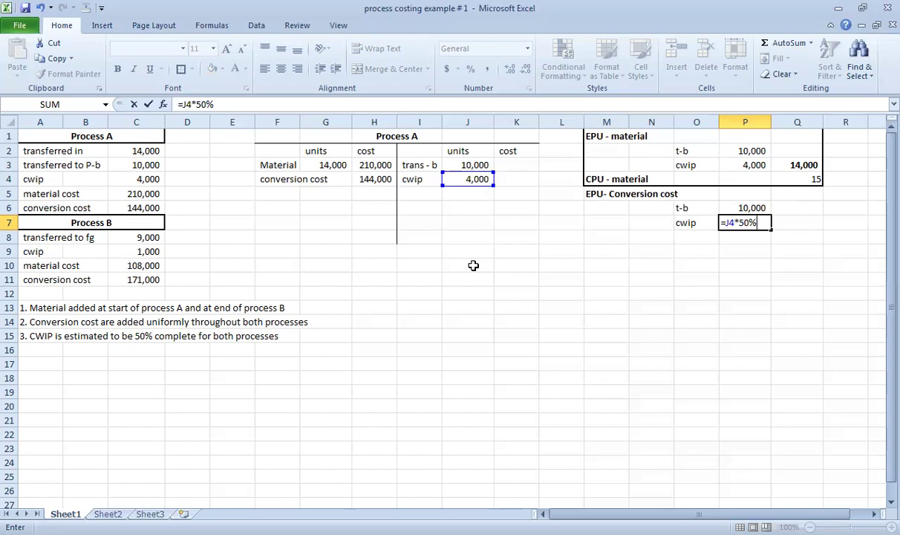
key(Return)
- Format the conversion cost section M5:Q9 in comma style with no decimal places
key(Up)
key(Up)
key(Right)
key(Up)
key(shift+Down)
key(shift+Down)
key(shift+Down)
key(shift+Down)
key(shift+Left)
key(shift+Left)
key(shift+Left)
key(shift+Left)
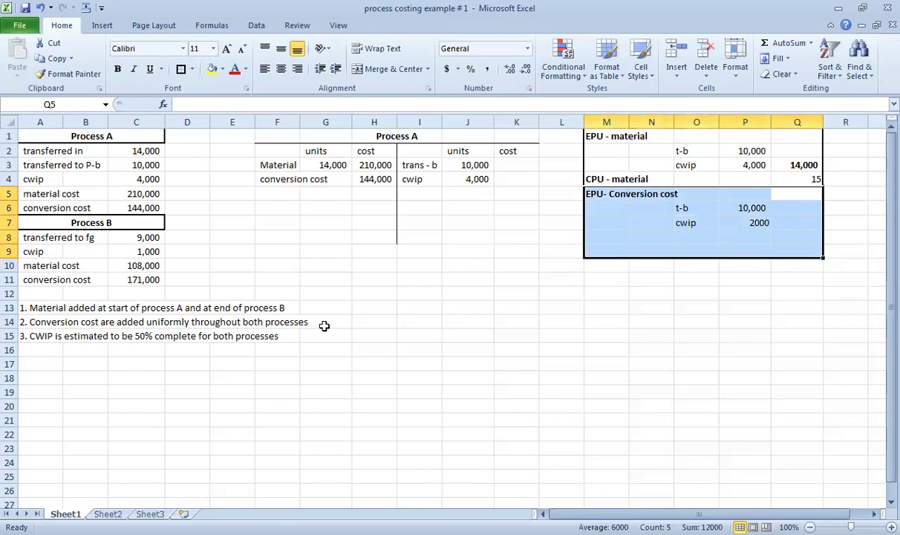
click(487, 68)
click(525, 69)
click(525, 68)
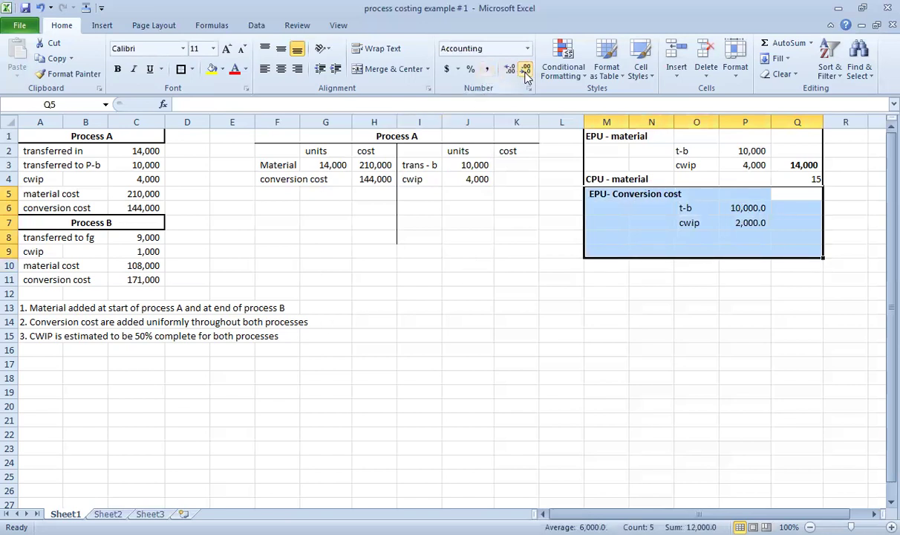
- Total the conversion cost equivalent units in Q7 with =SUM(P6:P7), shown in bold
click(691, 238)
click(745, 222)
click(800, 224)
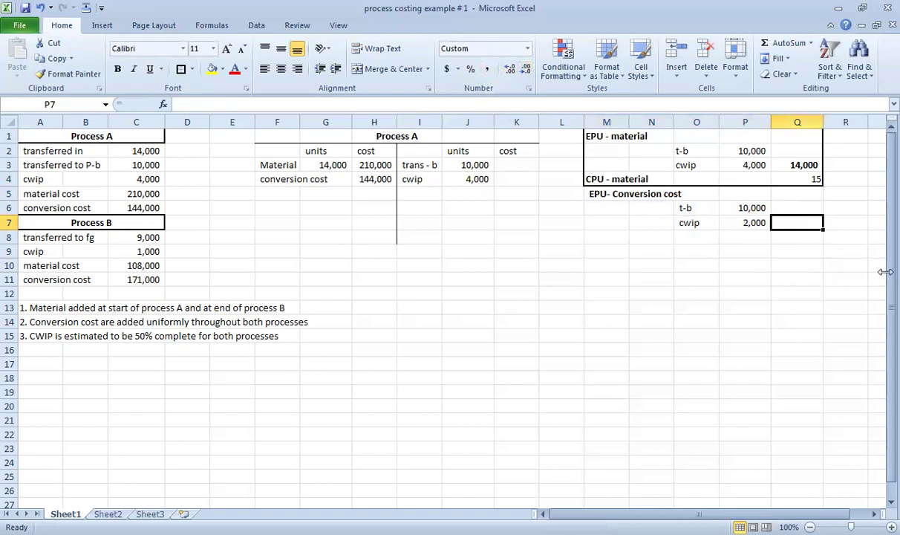
text(=SUM()
key(Left)
key(Up)
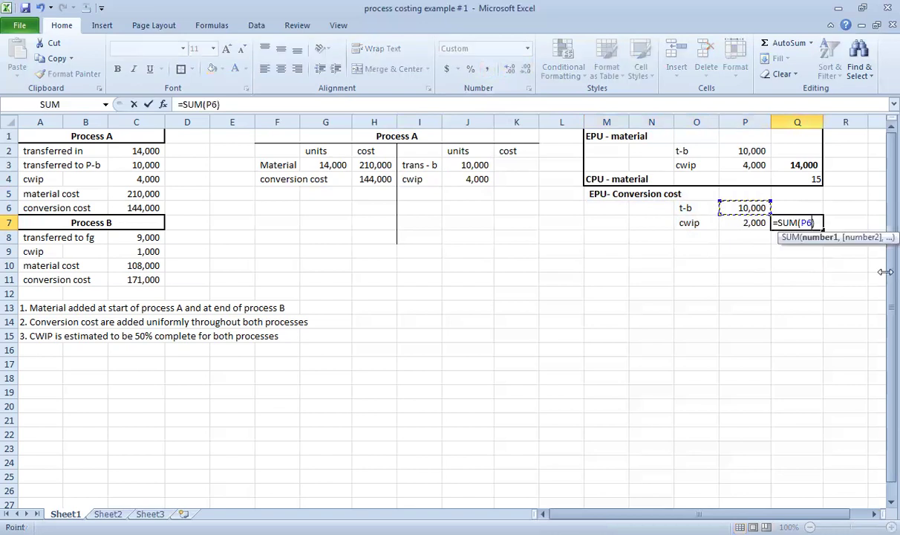
key(shift+Down)
key(ctrl+Return)
- Enter the label "CPU - conversion cost" in M8 below the conversion cost equivalent units
key(Down)
key(Left)
key(Left)
key(Left)
key(Left)
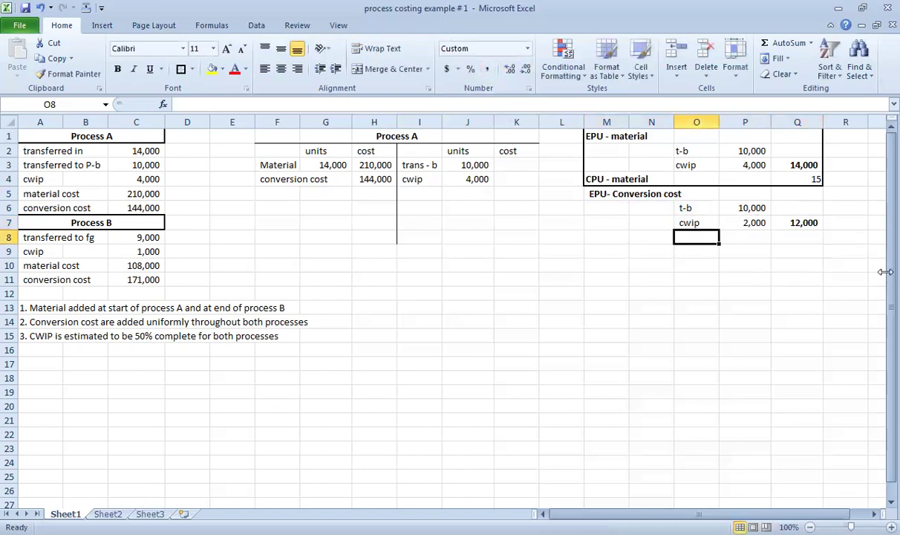
text(C)
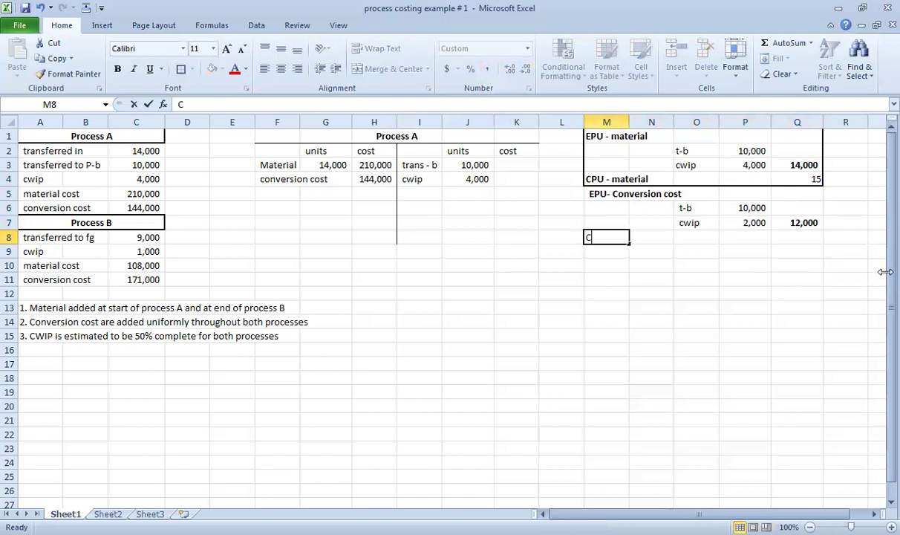
text(P)
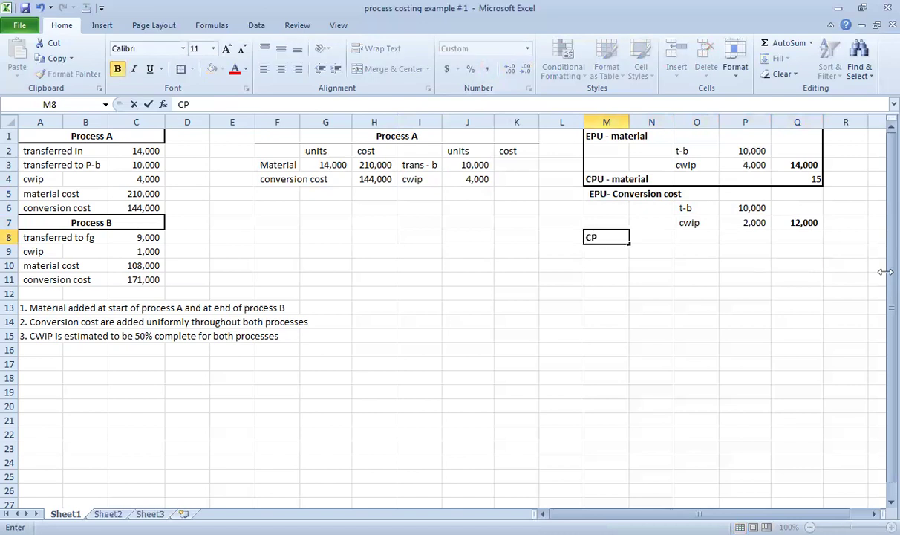
text(U - conv)
key(BackSpace)
key(BackSpace)
text(nversion cost)
key(Return)
- Calculate the conversion cost per unit in Q8 with =H4/Q7
key(Right)
key(Right)
key(Right)
key(Right)
key(Up)
text(=)
click(367, 183)
text(/)
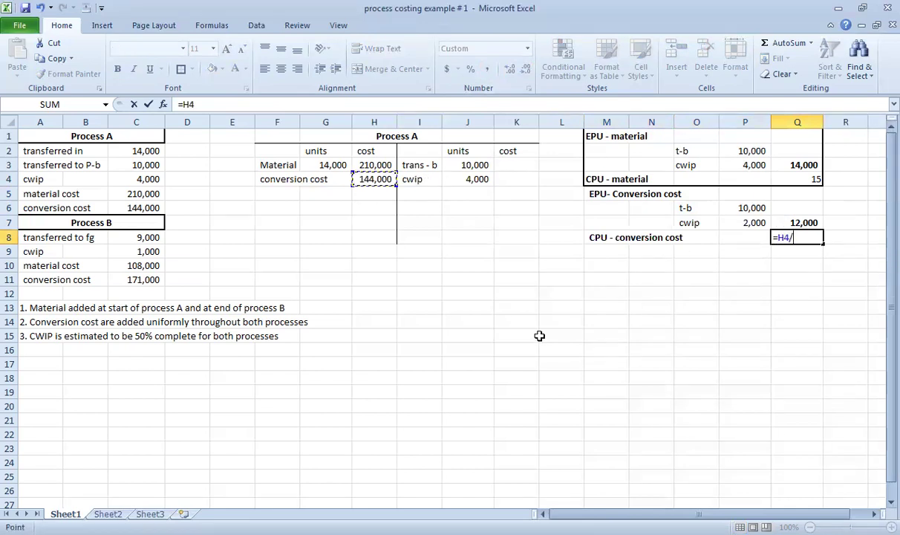
key(Up)
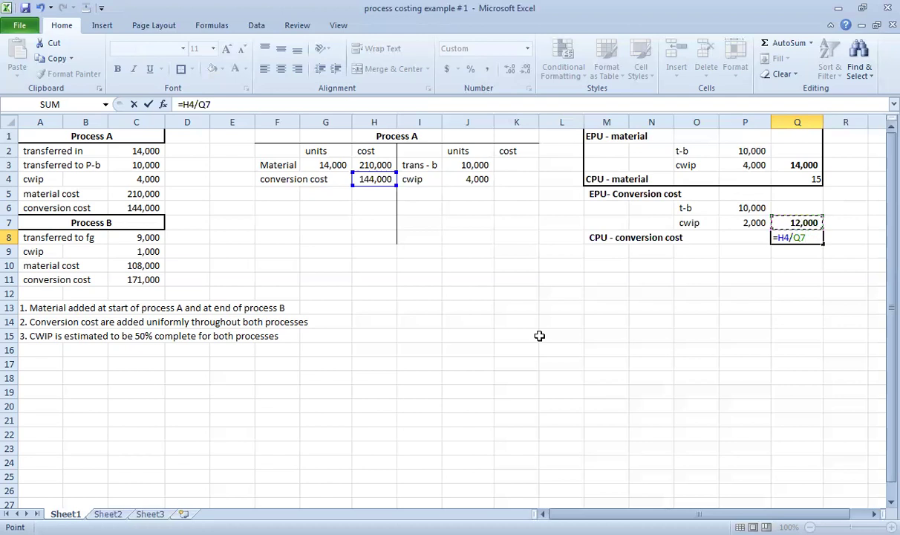
key(Return)
- Put a box border around the conversion cost section M5:Q8
key(Up)
key(shift+Left)
key(shift+Left)
key(shift+Left)
key(shift+Left)
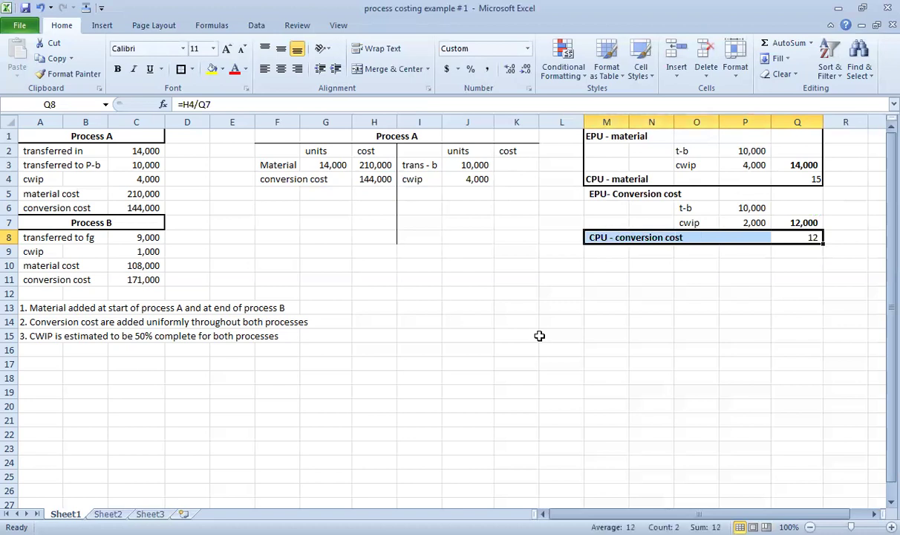
key(shift+Up)
key(shift+Up)
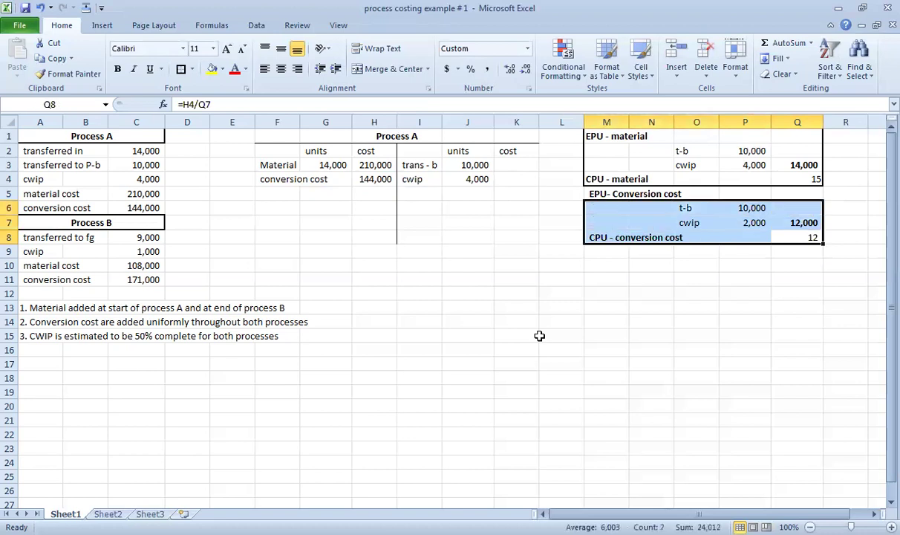
key(shift+Up)
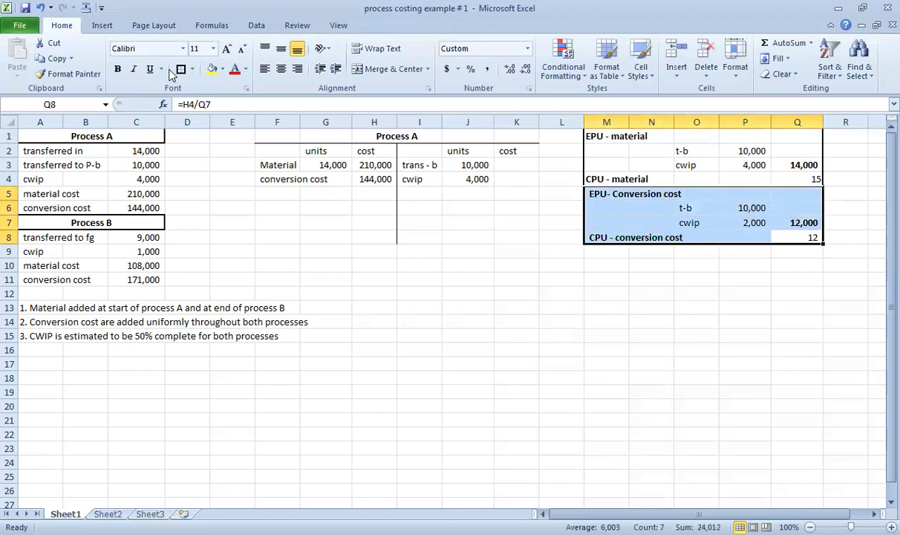
key(ctrl+shift+7)
click(772, 257)
click(772, 236)
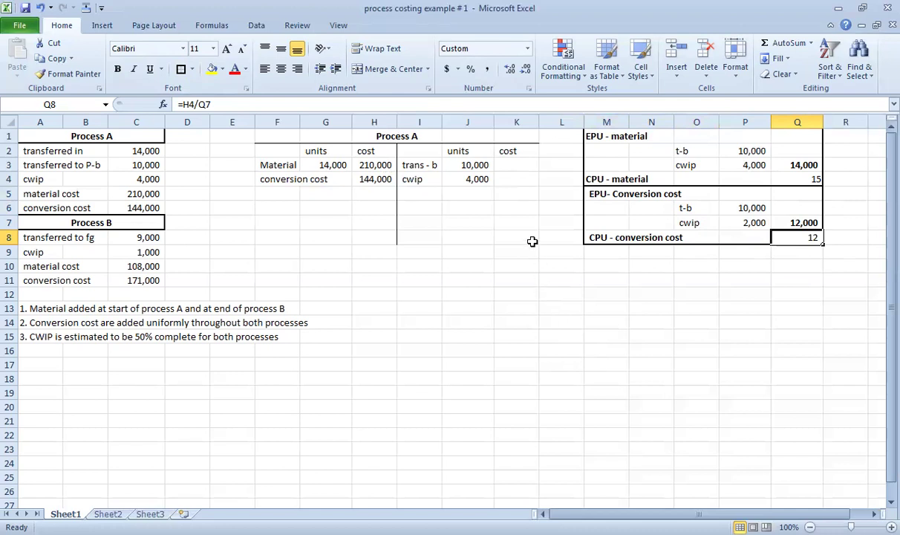
- Calculate the cost of units transferred to Process B in K3 with =J3*Q4+J3*Q8
click(517, 166)
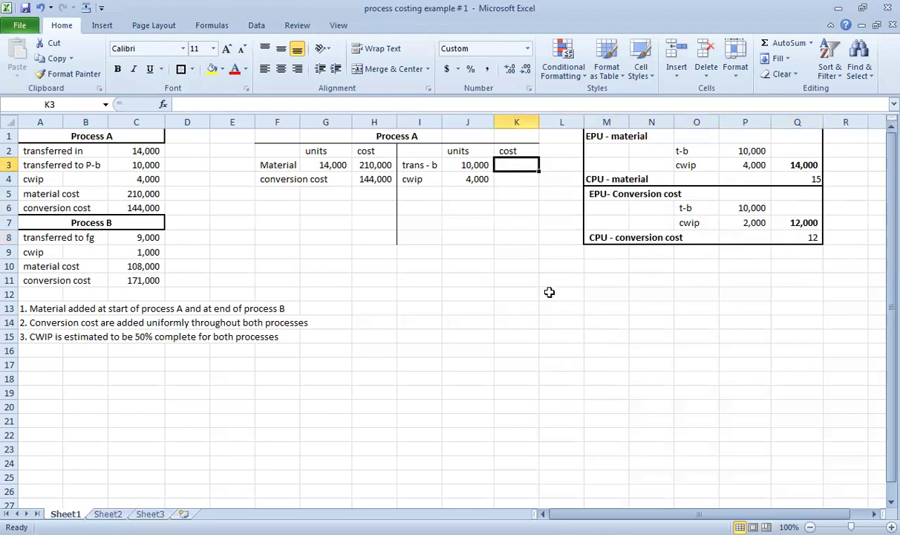
text(=)
click(462, 165)
text(*)
click(780, 179)
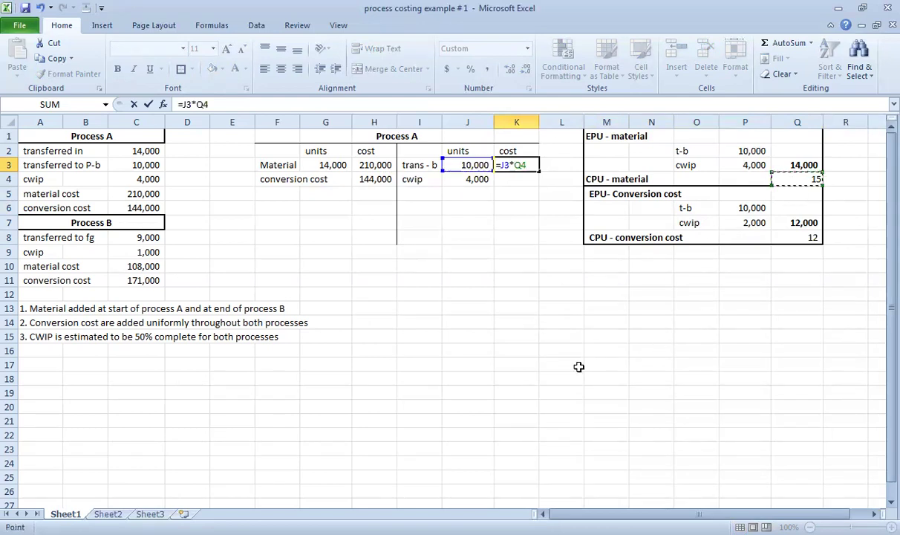
text(+)
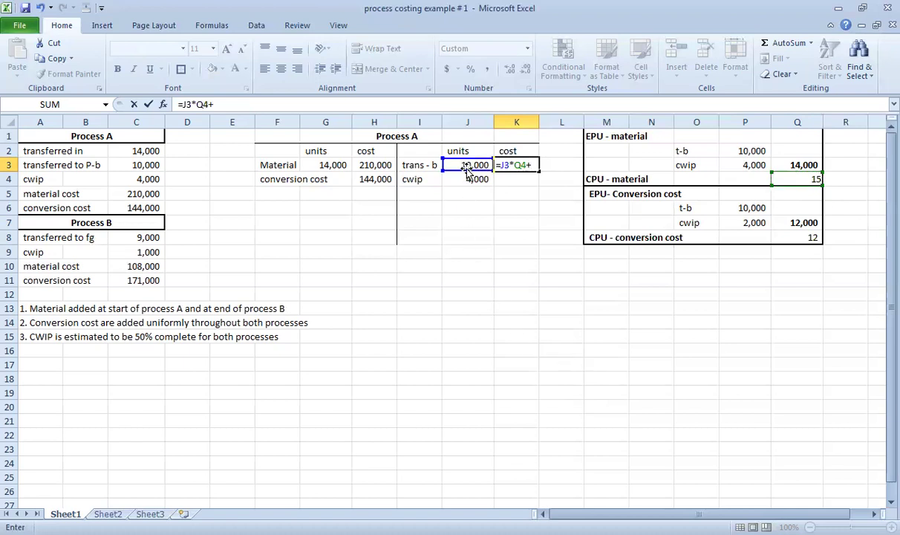
click(467, 163)
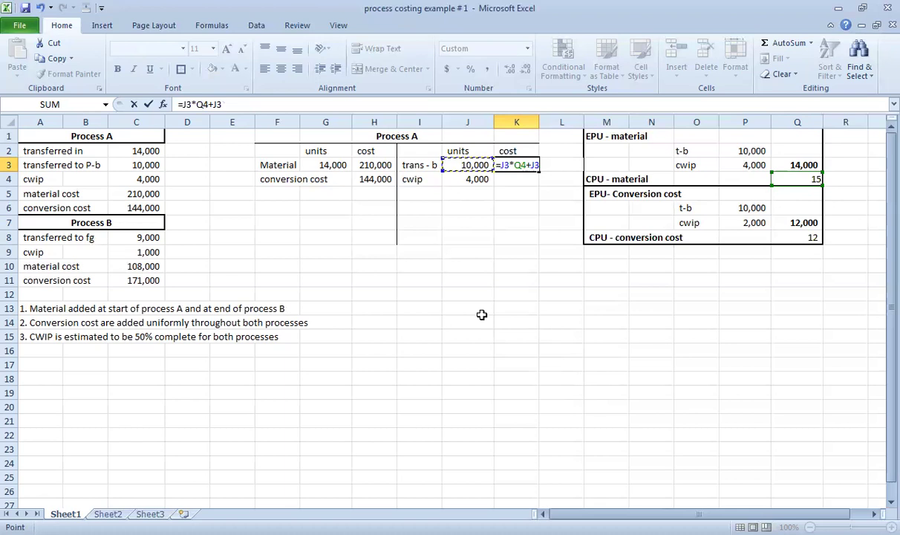
text(*)
click(793, 237)
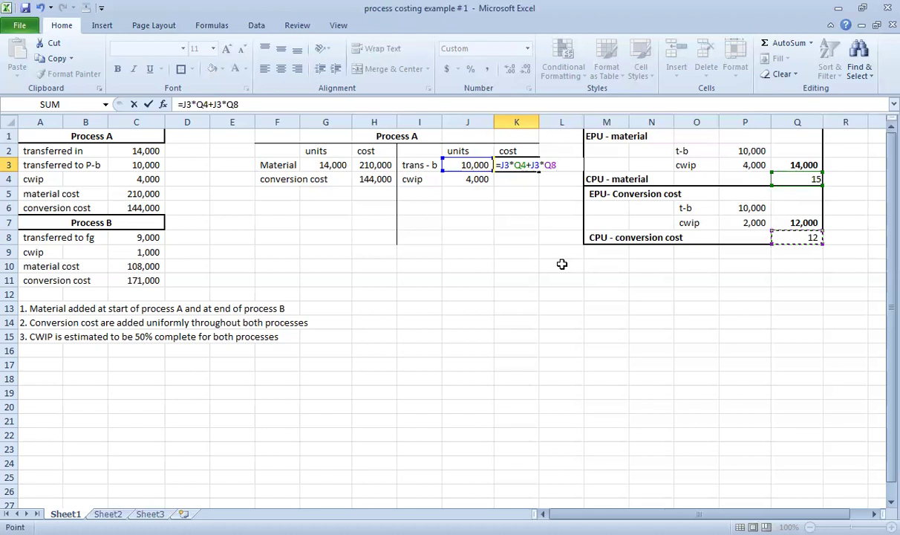
key(Return)
- Calculate the cwip cost in K4 of the Process A account with =J4*Q4+J4*50%*Q8
key(Up)
text(=)
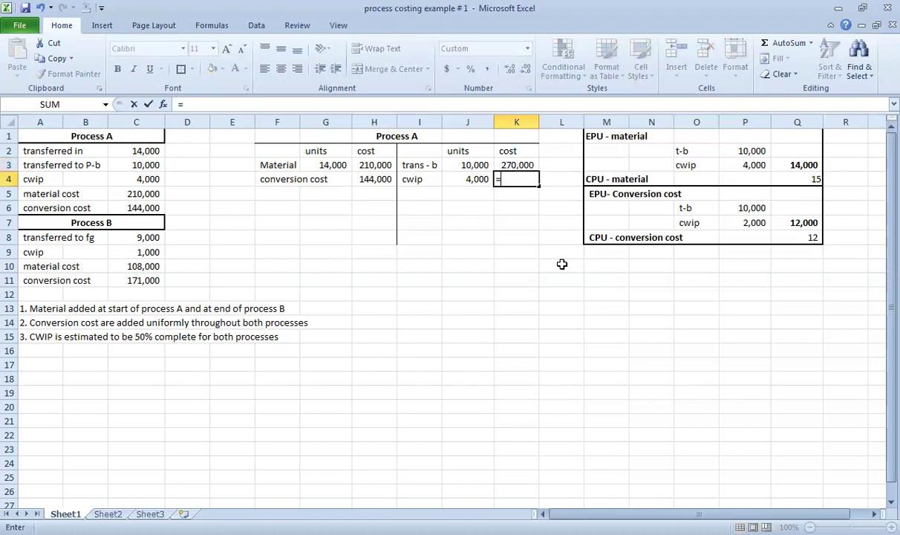
click(464, 178)
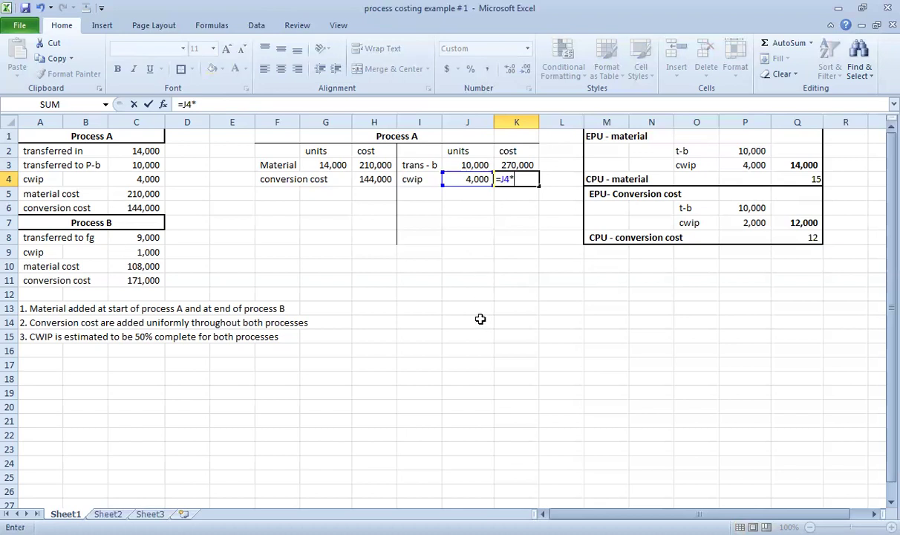
click(795, 179)
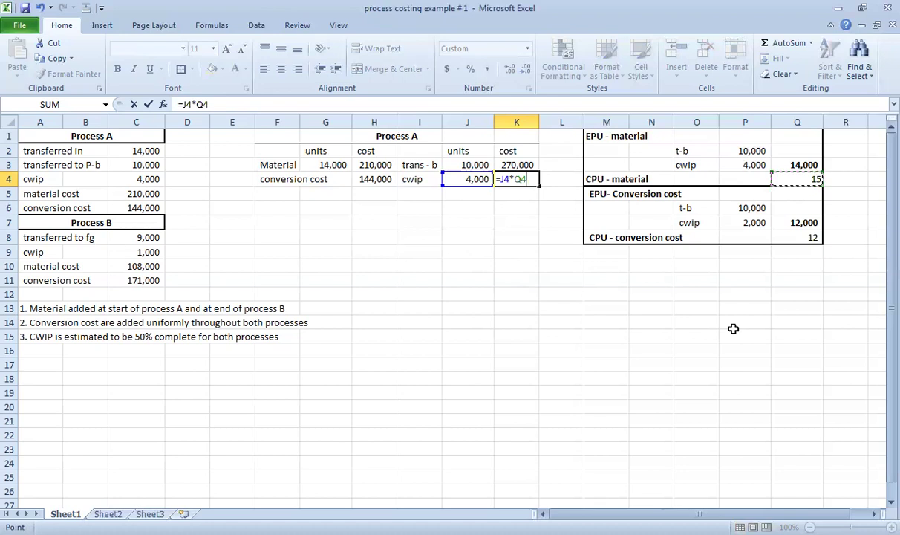
text(+)
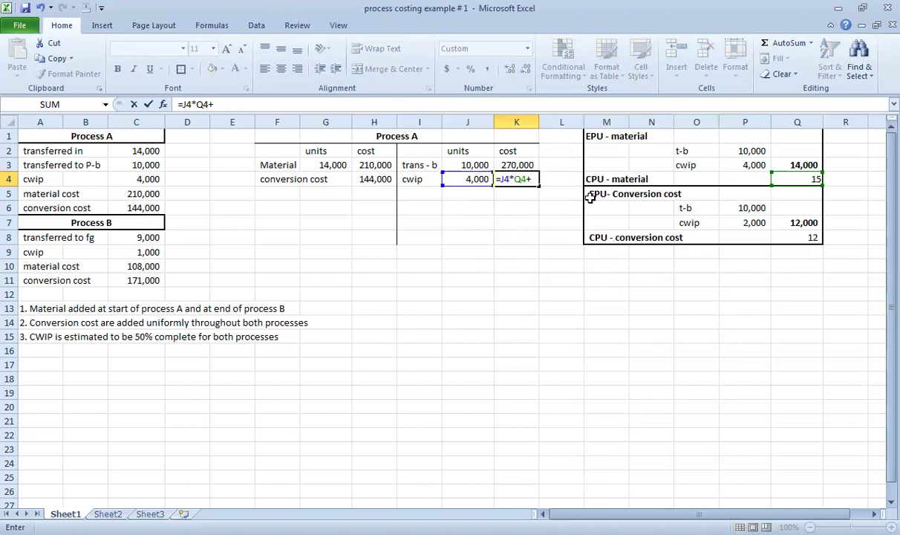
click(472, 176)
text(*5)
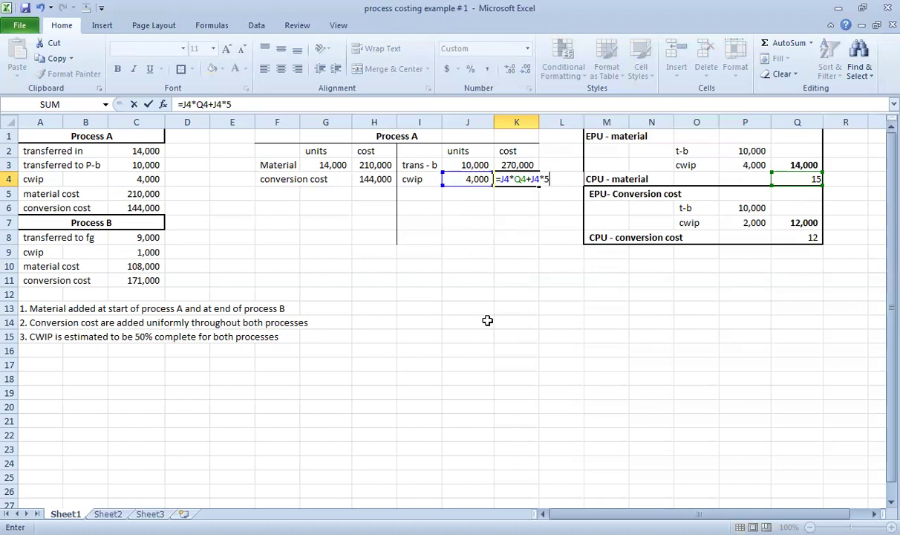
text(0%)
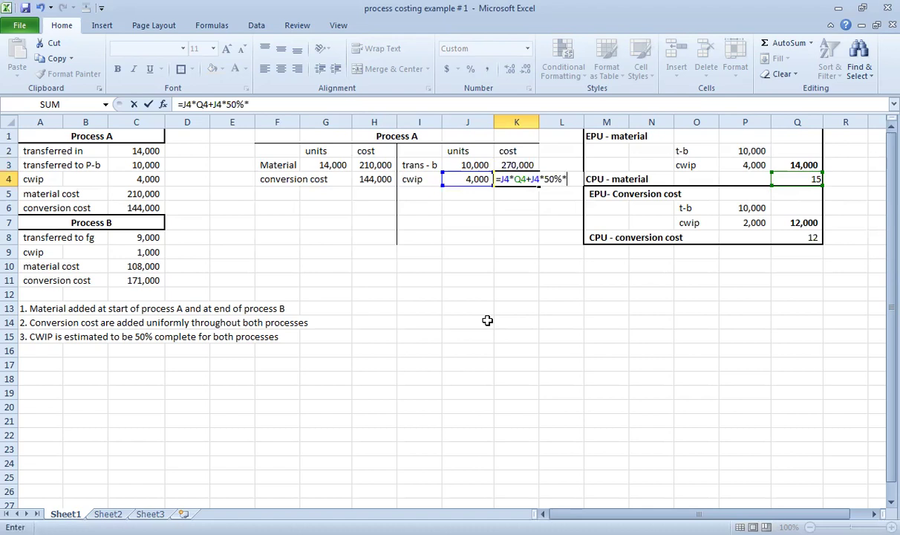
text(*)
click(787, 237)
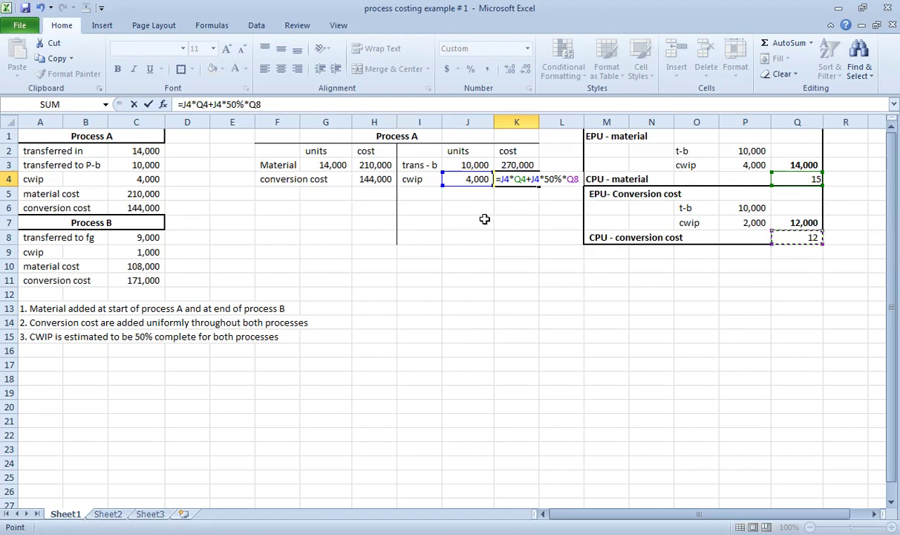
key(Return)
- Total the debit-side units of the Process A account in G5 with =SUM(G3:G4)
key(Up)
key(Down)
key(Left)
key(Left)
key(Left)
key(Left)
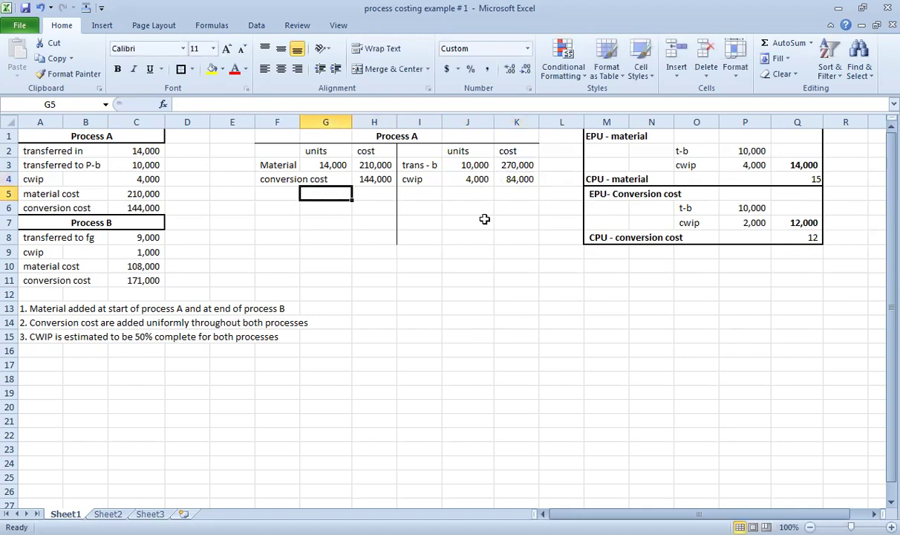
key(alt+equal)
key(ctrl+Return)
- Make the units total in G5 bold
key(ctrl+c)
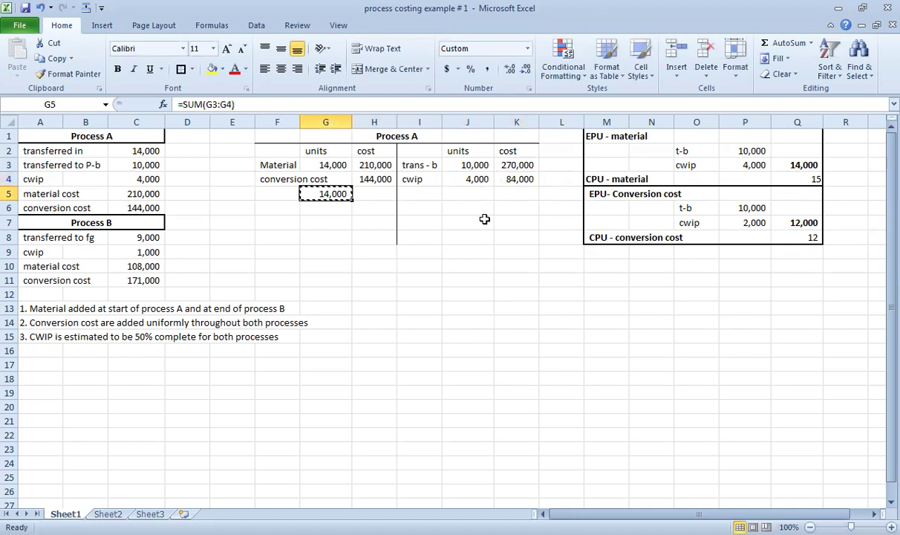
key(shift+Right)
key(shift+Right)
key(shift+Right)
key(shift+Right)
key(Escape)
key(shift+Left)
key(shift+Left)
key(shift+Left)
key(shift+Left)
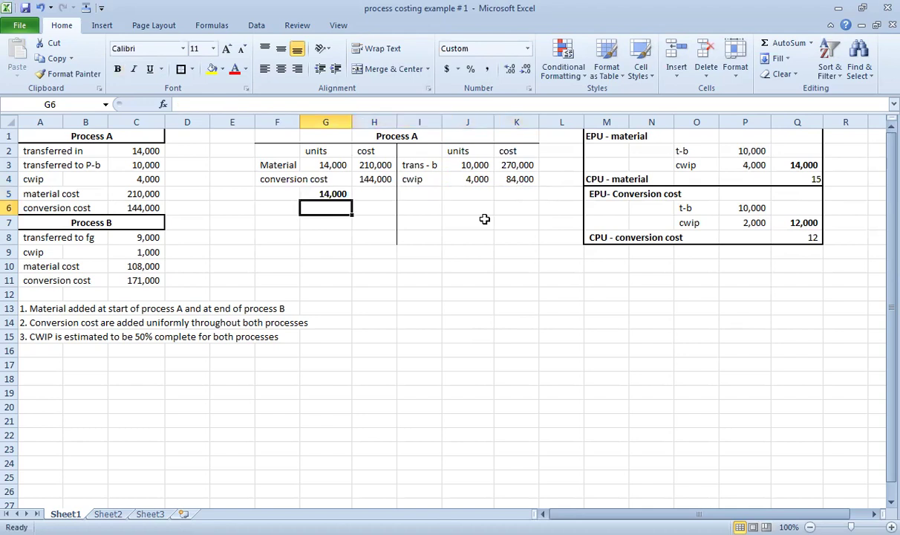
- Copy the bold total from G5 to H5, J5 and K5, clearing the copy in I5
key(ctrl+c)
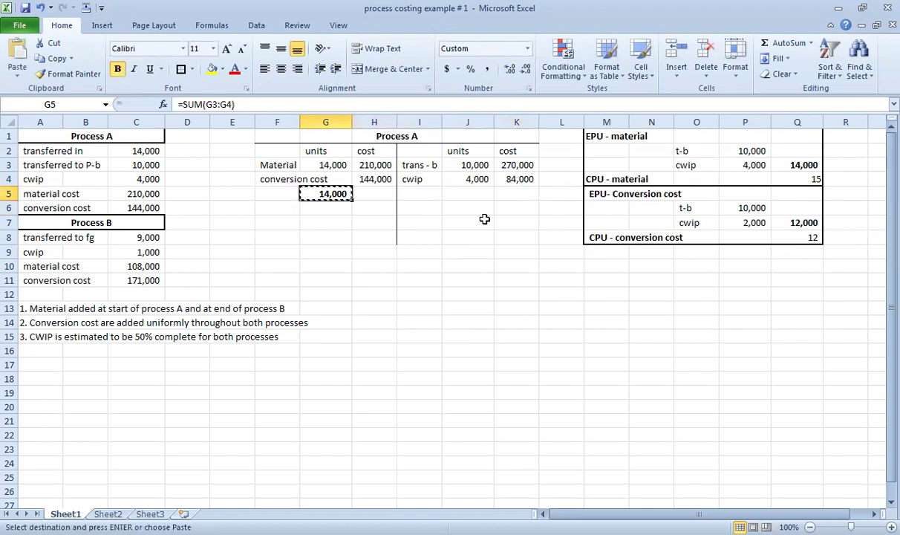
key(shift+Right)
key(shift+Right)
key(shift+Right)
key(shift+Right)
key(ctrl+v)
key(Down)
key(Down)
key(Up)
key(Right)
key(ctrl)
key(Escape)
key(Up)
key(Right)
key(Delete)
key(Down)
key(Left)
key(Up)
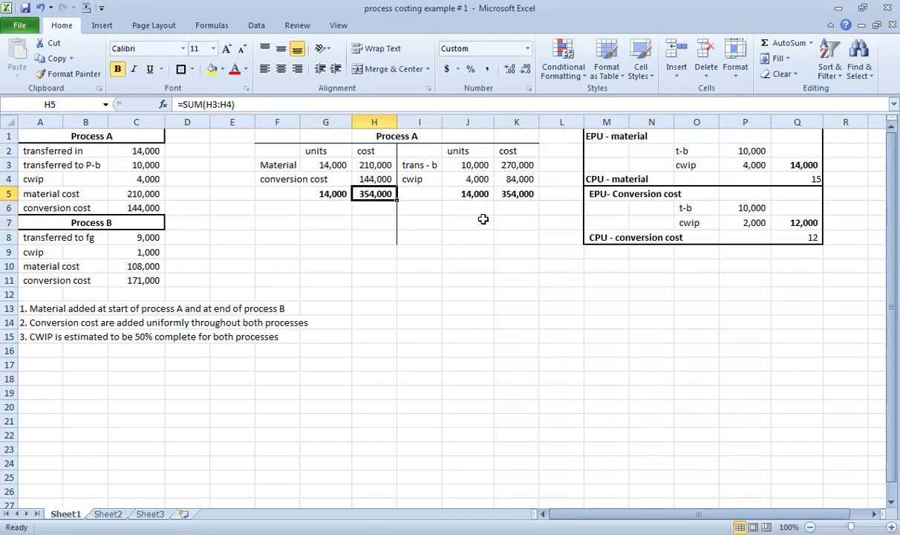
- Add a right border to H5 to restore the centre line of the Process A T-account
click(192, 69)
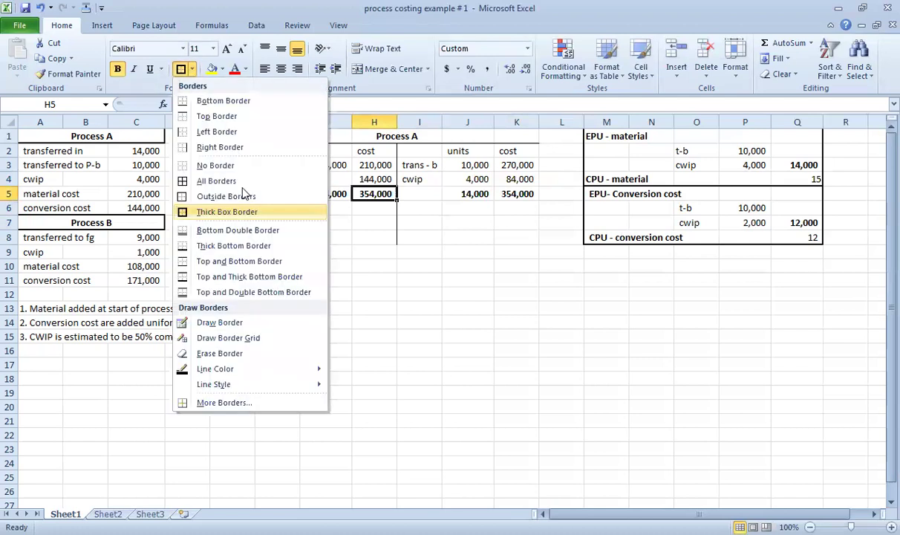
click(239, 147)
- Review the Process A account totals together with the equivalent units and cost per unit figures for material and conversion cost
click(306, 188)
click(479, 195)
click(365, 193)
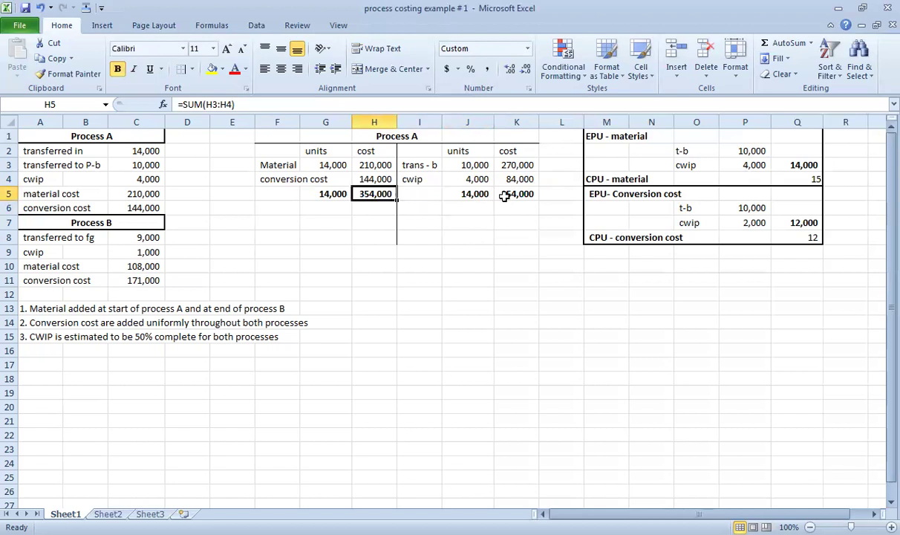
click(502, 307)
click(405, 280)
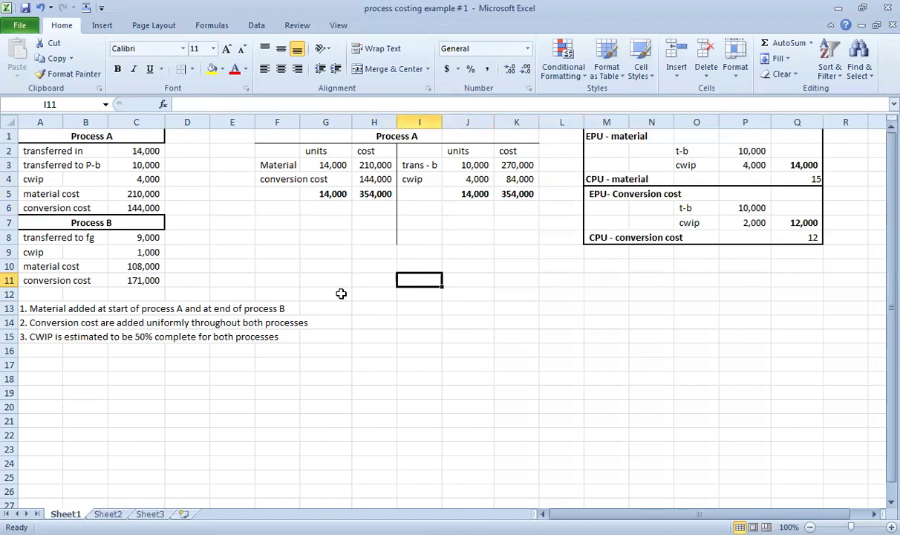
click(745, 151)
click(746, 165)
click(794, 165)
click(745, 207)
click(743, 222)
click(799, 222)
click(802, 166)
click(806, 179)
click(808, 237)
click(452, 254)
click(321, 189)
click(354, 190)
click(456, 192)
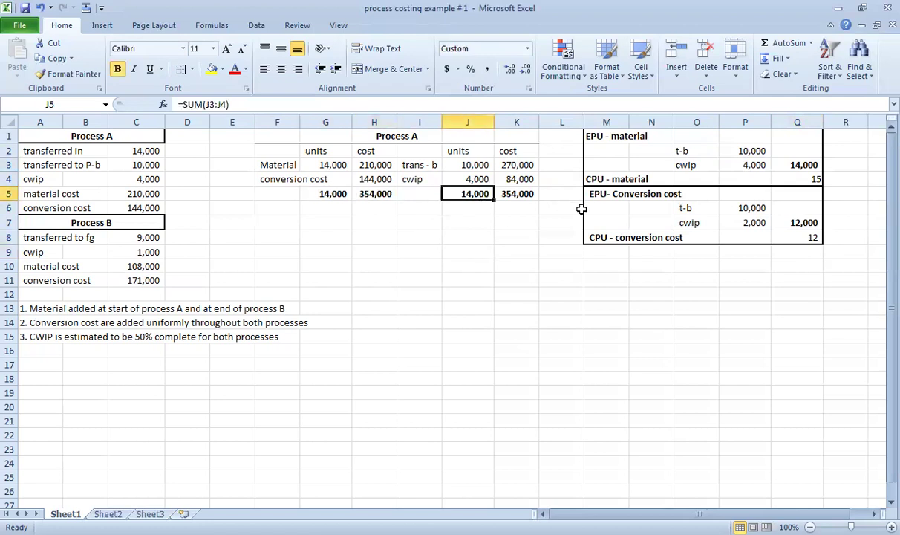
- Copy the Process A T-account F1:K8 and paste it with its upper-left cell at H12
click(327, 280)
key(Down)
key(Up)
key(Up)
key(Up)
key(Left)
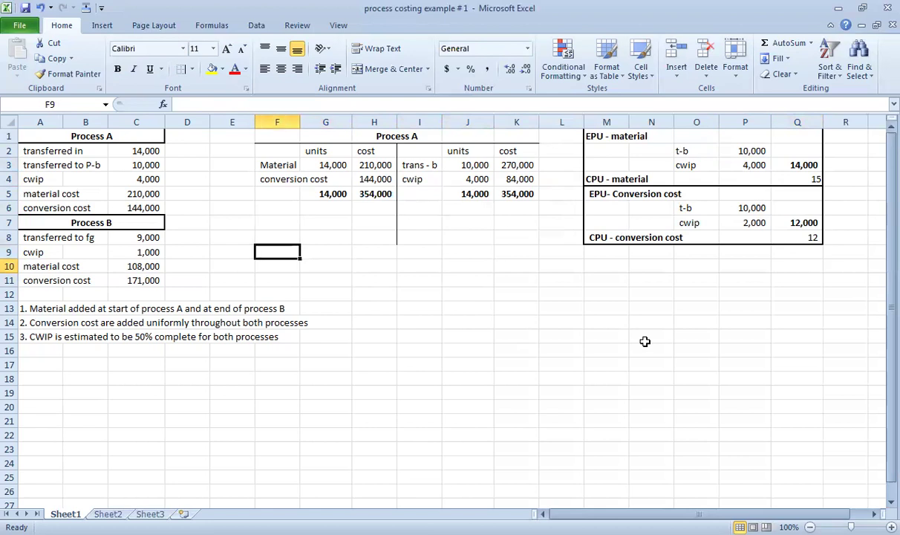
key(Up)
key(shift+Right)
key(shift+Right)
key(shift+Right)
key(shift+Right)
key(shift+Right)
key(shift+Right)
key(shift+Right)
key(shift+Right)
key(shift+Right)
key(shift+Right)
key(shift+Right)
key(shift+Up)
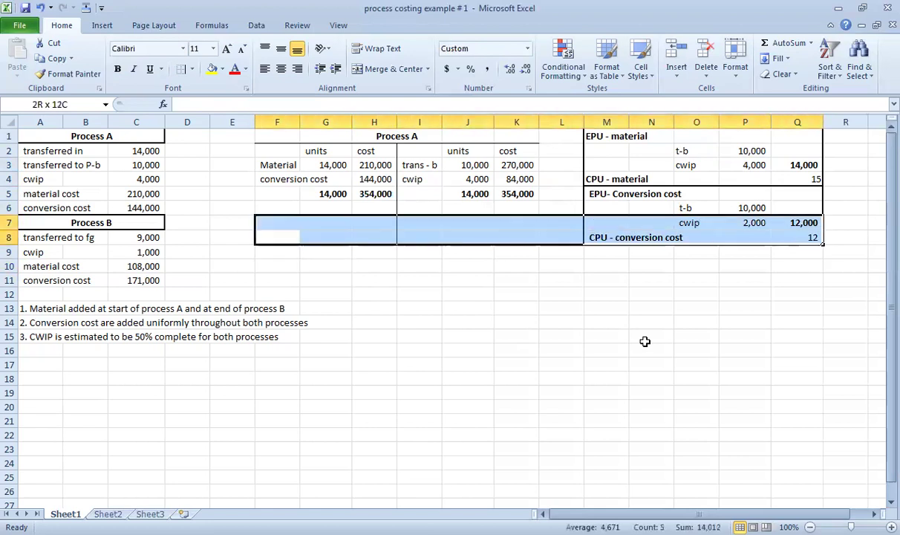
key(shift+Left)
key(shift+Left)
key(shift+Left)
key(shift+Left)
key(shift+Left)
key(shift+Left)
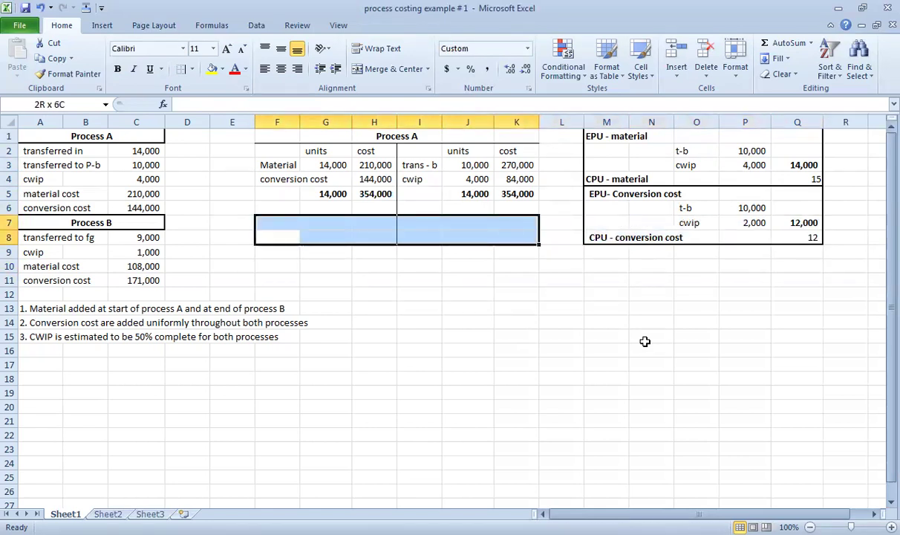
drag(645, 341, 516, 136)
key(ctrl+c)
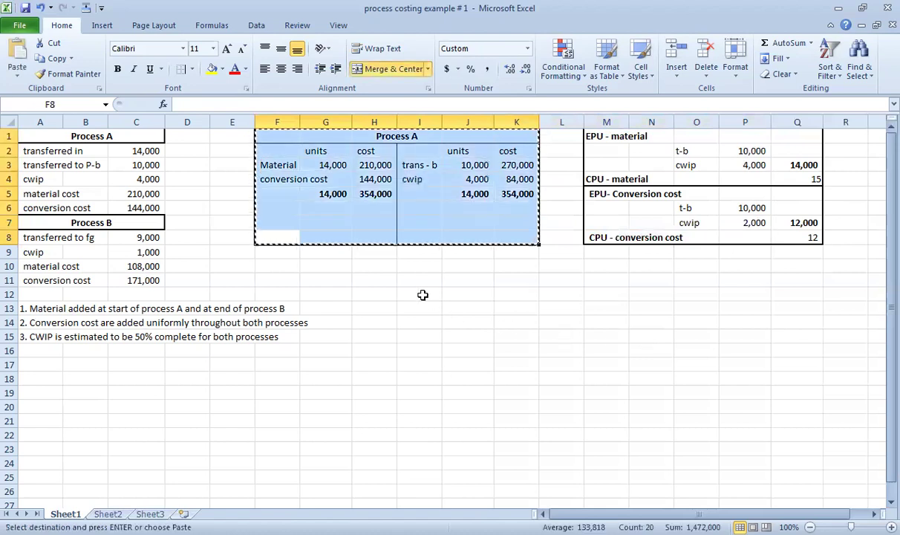
click(374, 295)
key(ctrl+v)
- Change the heading of the pasted T-account in J12 to "Process B"
double_click(468, 294)
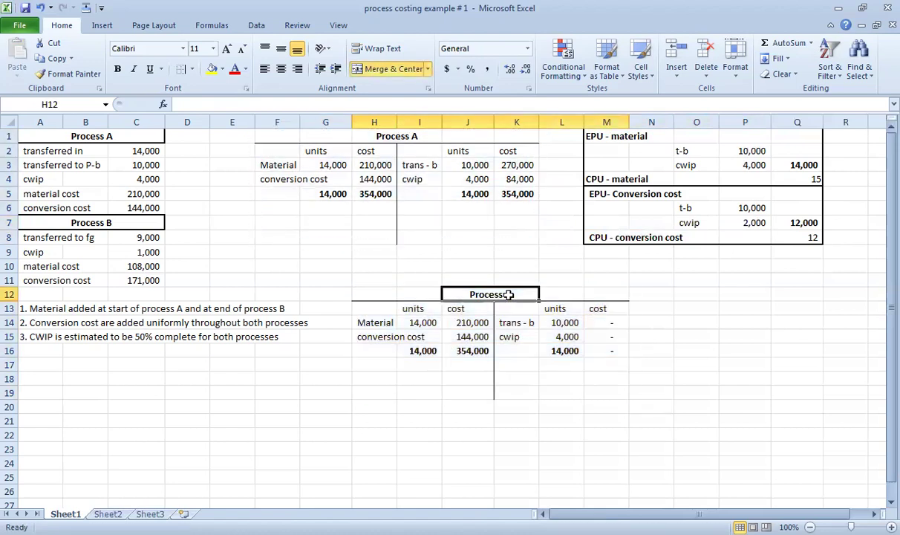
key(BackSpace)
text(B)
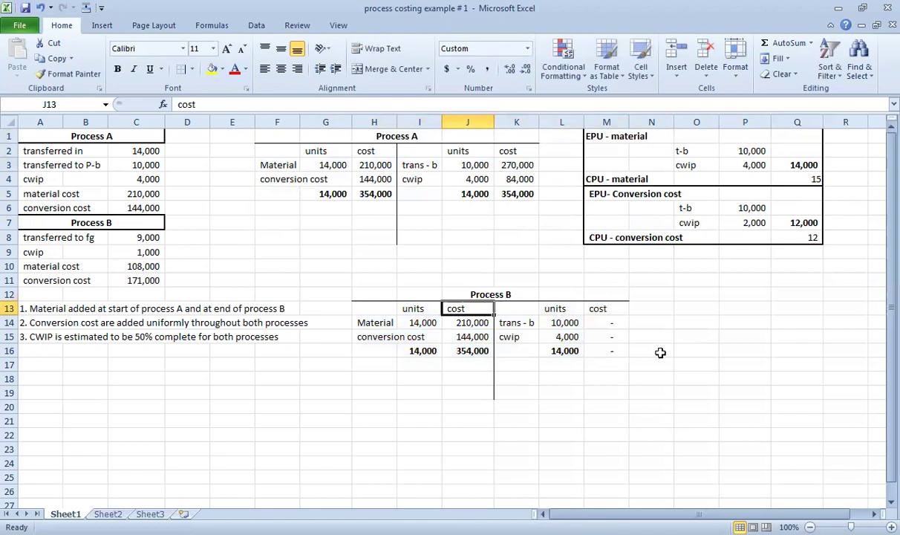
- Clear the copied labels, units, costs and totals from rows 14 to 16 of the Process B account, keeping its column headings
drag(416, 323, 487, 347)
key(Delete)
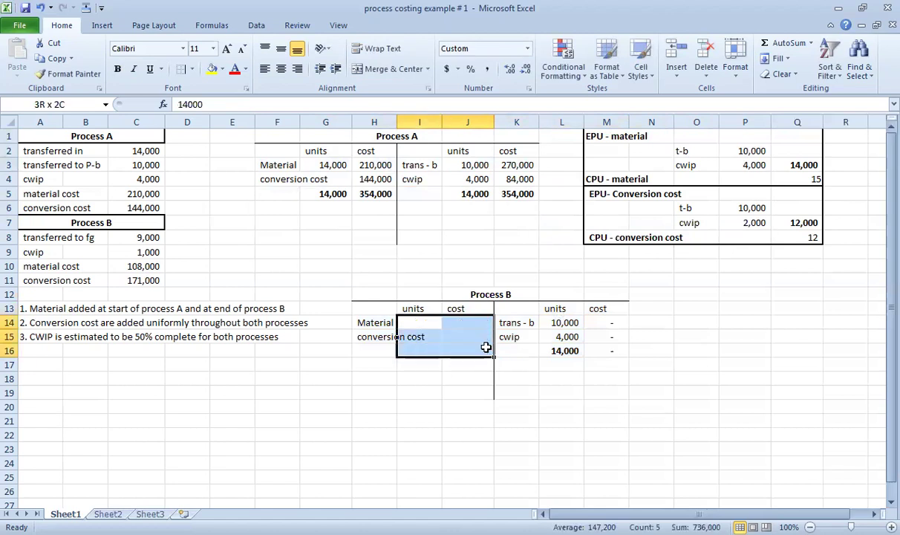
drag(552, 321, 591, 348)
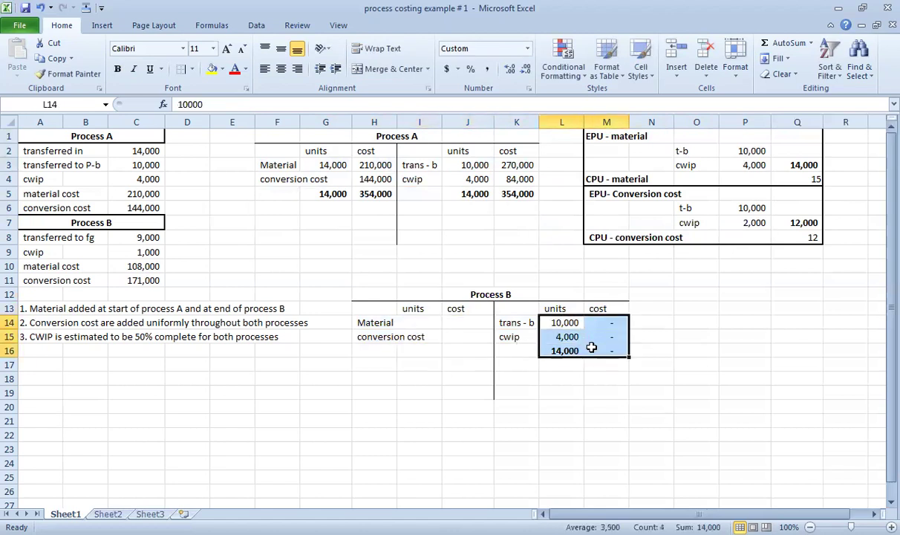
key(Delete)
drag(373, 324, 514, 352)
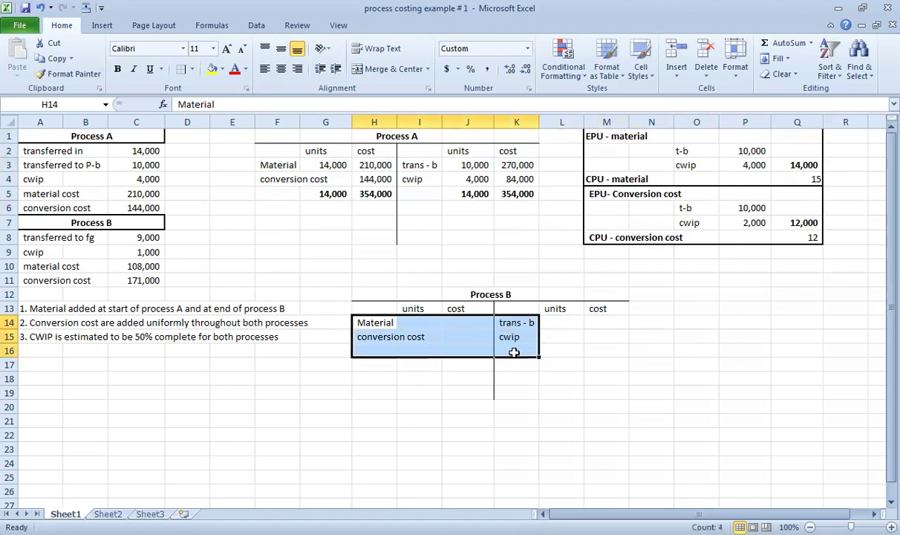
key(Delete)
click(364, 331)
click(365, 320)
click(472, 296)
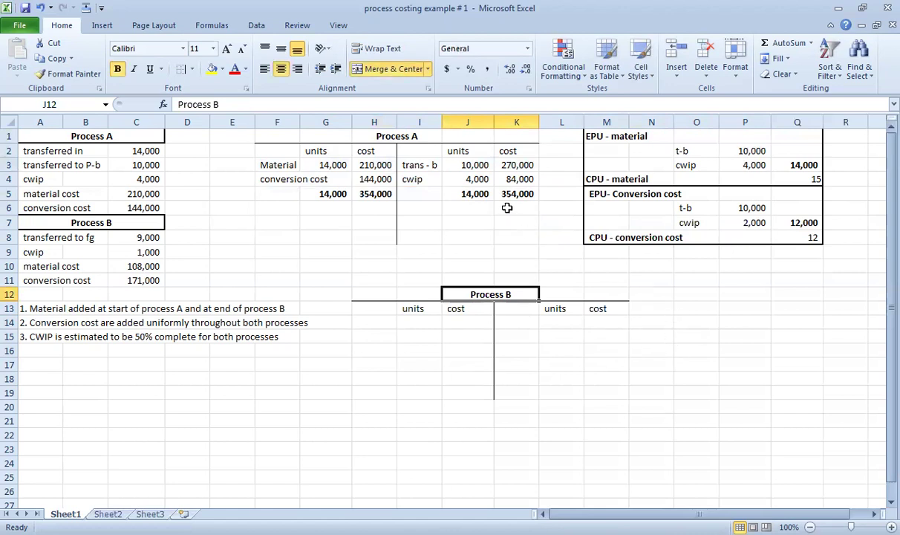
- Enter the label "tran-A" in H14 and bring in the transferred units in I14 with =J3
click(475, 170)
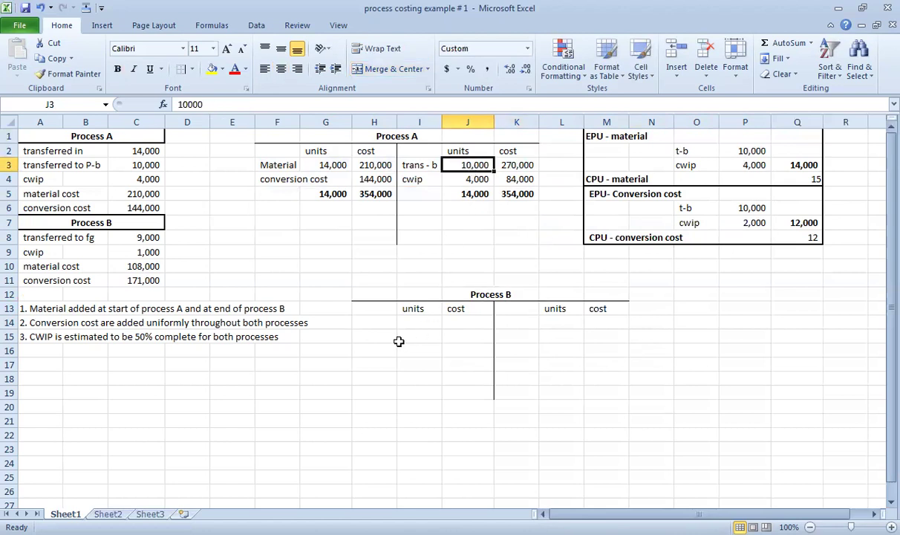
click(377, 324)
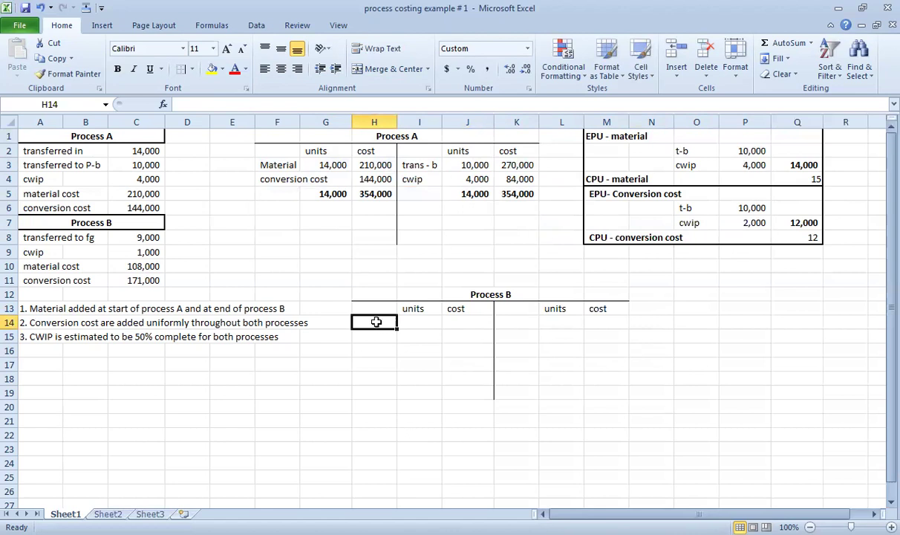
text(tra)
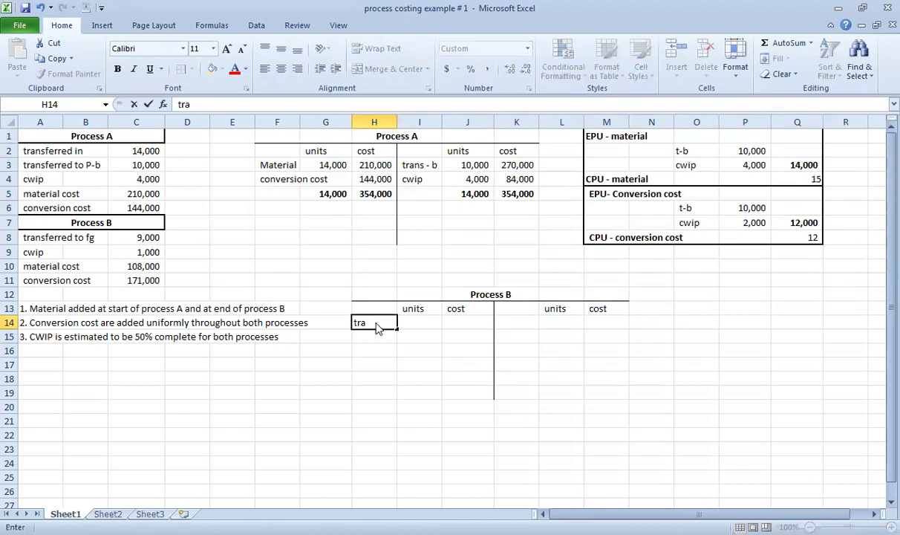
text(n-A)
key(Return)
key(Right)
key(Up)
text(=)
click(466, 171)
key(Return)
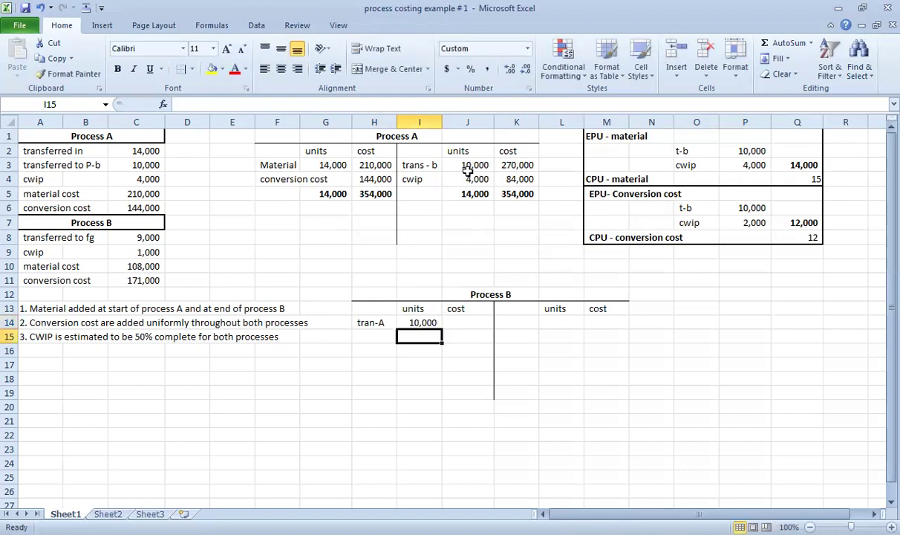
- Bring the transferred cost from Process A into J14 with =K3
key(Up)
key(Right)
text(=)
click(524, 163)
key(Return)
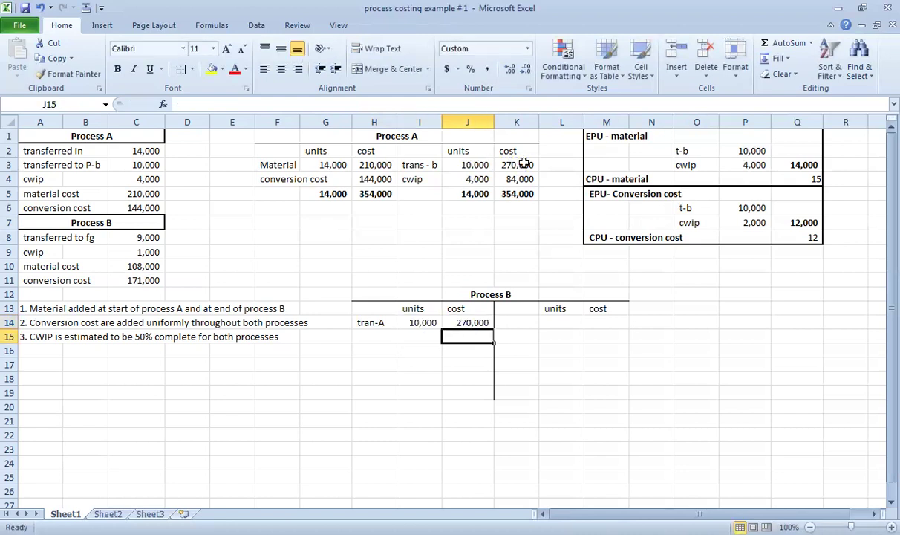
key(Left)
key(Left)
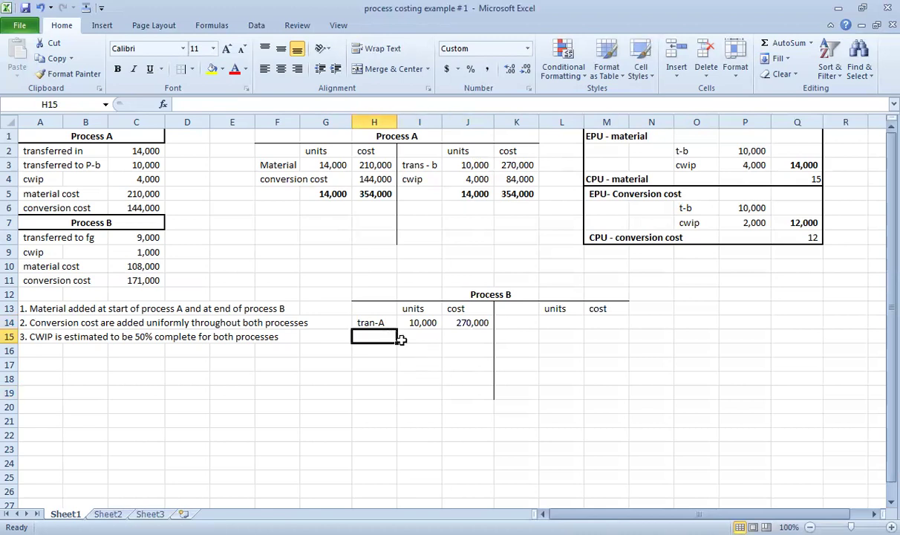
- Compare the units and cost transferred out of Process A with the tran-A entries in the Process B account
click(486, 159)
click(465, 158)
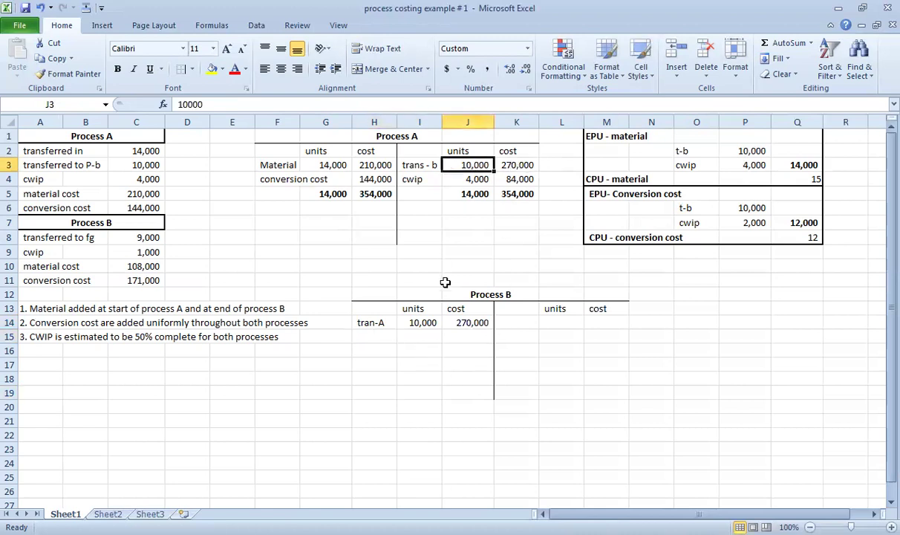
click(420, 323)
key(Right)
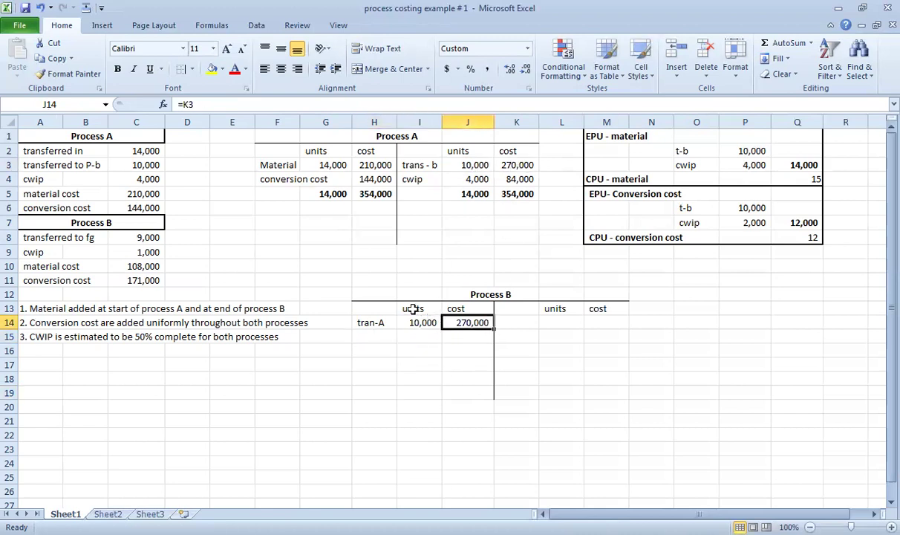
click(503, 165)
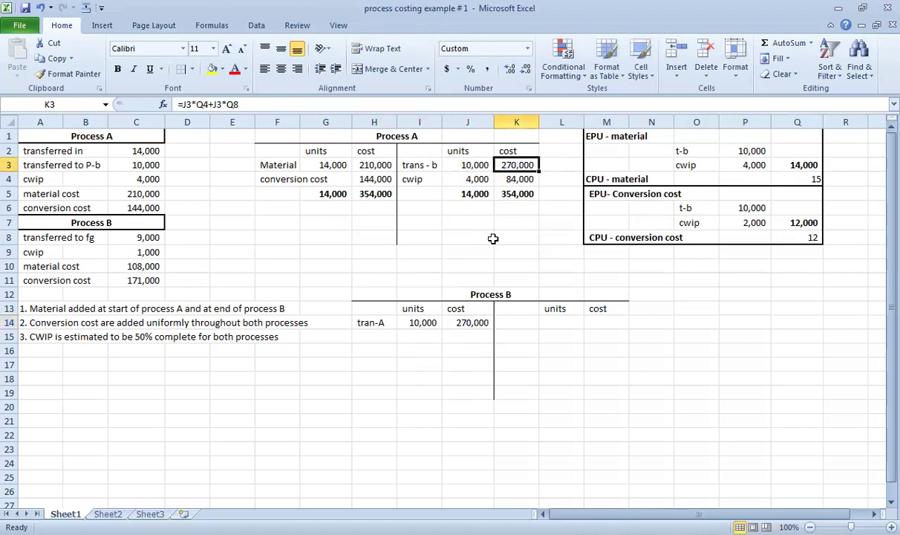
- Enter the label "fg" in K14 and its 9000 units in L14 of the Process B account
click(407, 336)
click(362, 334)
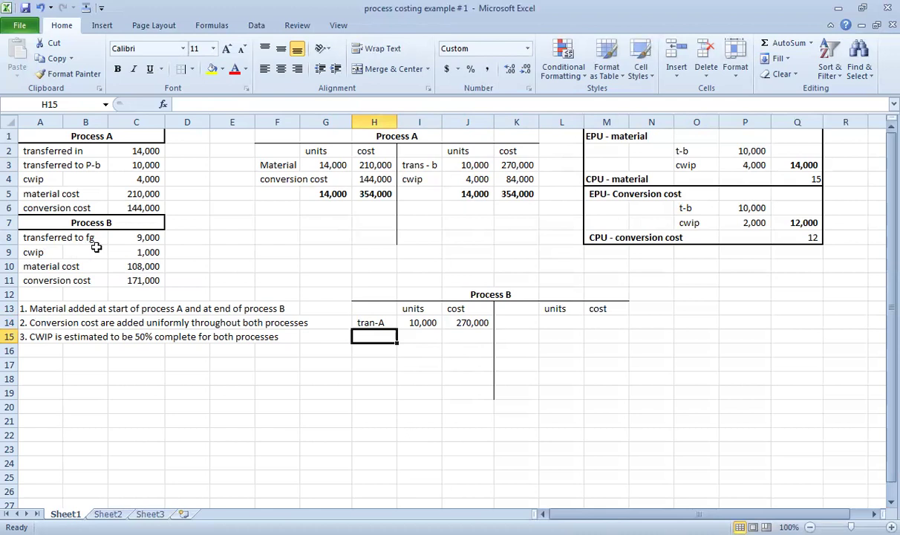
click(520, 321)
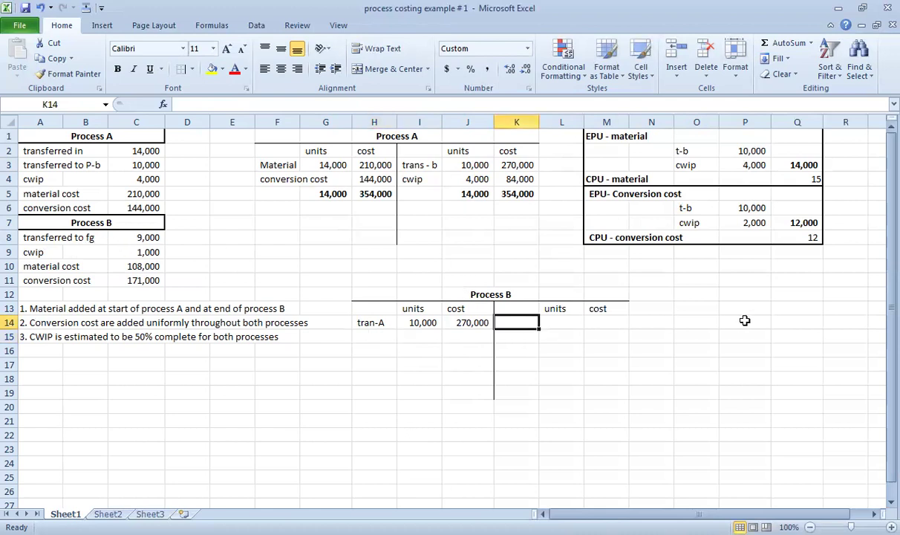
text(fg)
key(Return)
key(Right)
key(Up)
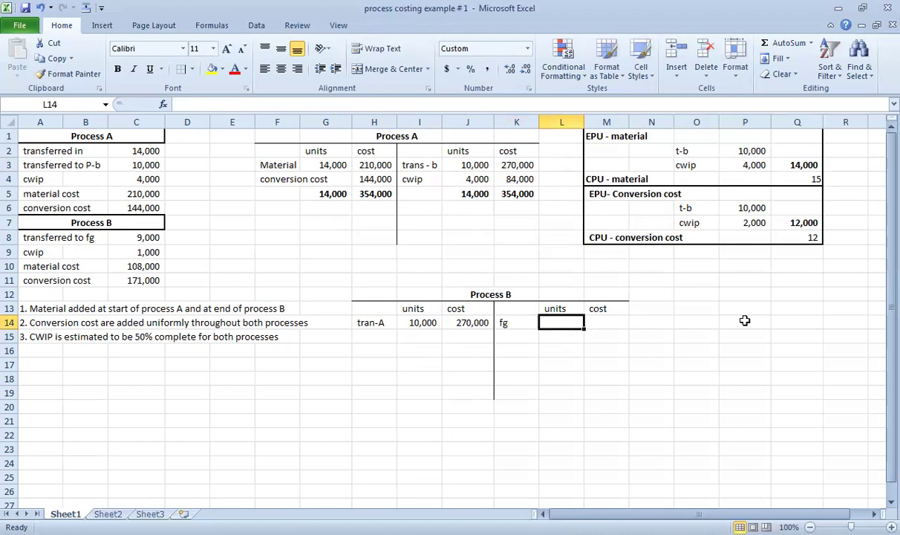
text(9000)
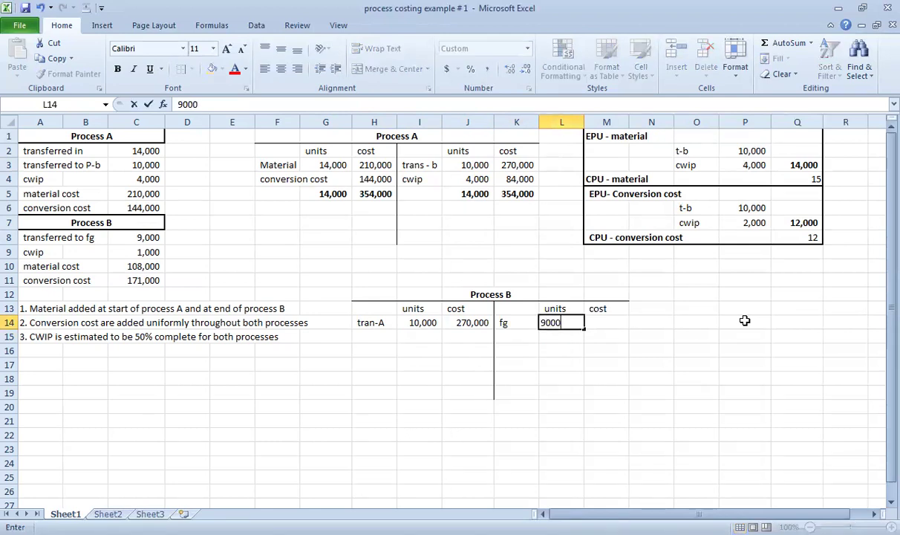
key(Return)
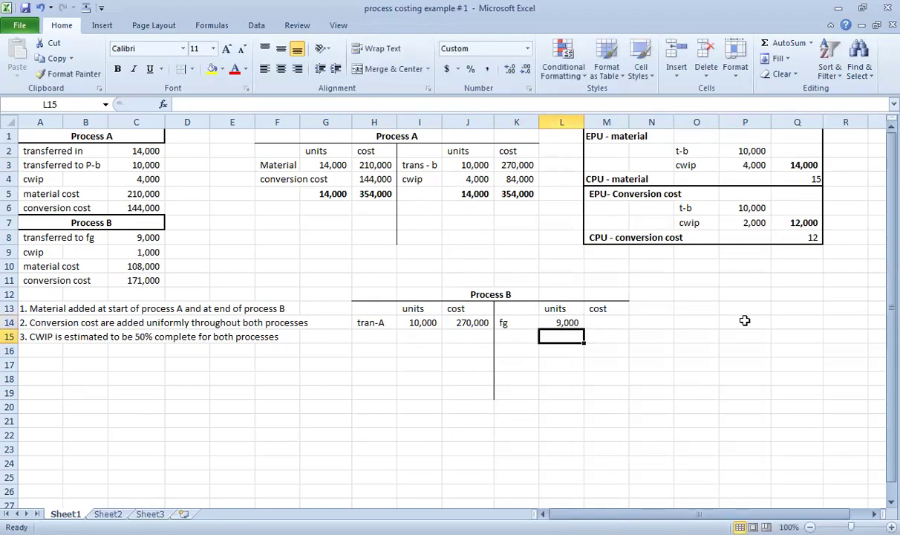
- Enter the label "cwip" in K15 with 1000 units in L15, and check both against the transferred-in units
click(428, 322)
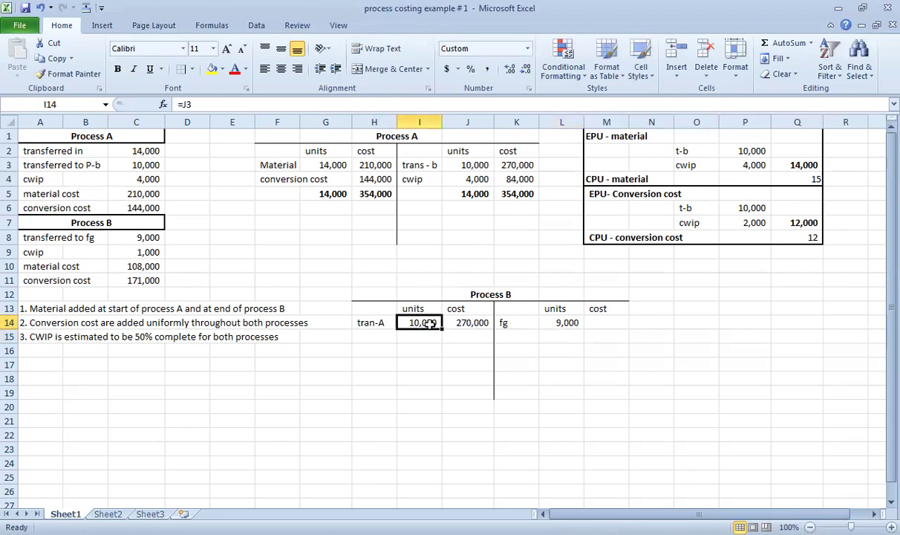
click(554, 322)
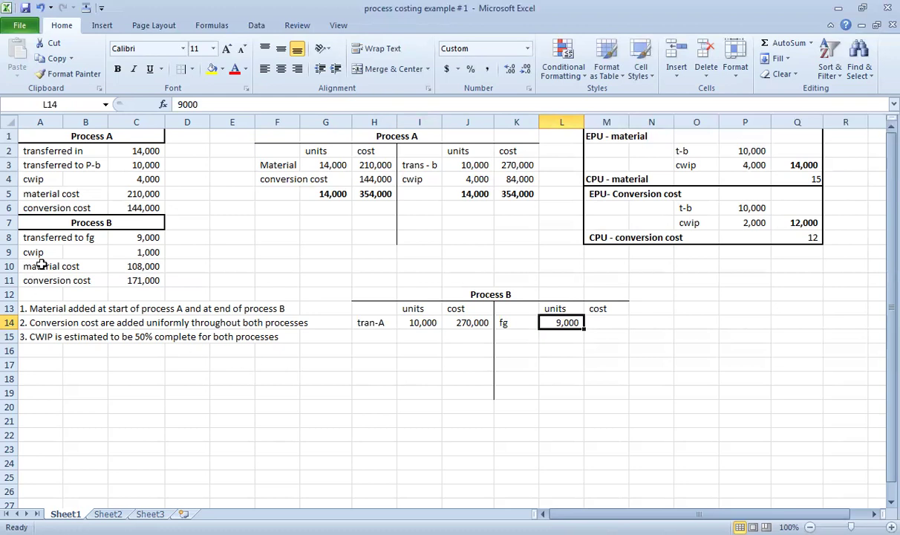
click(514, 340)
text(cwip)
key(Return)
key(Up)
key(Right)
text(1000)
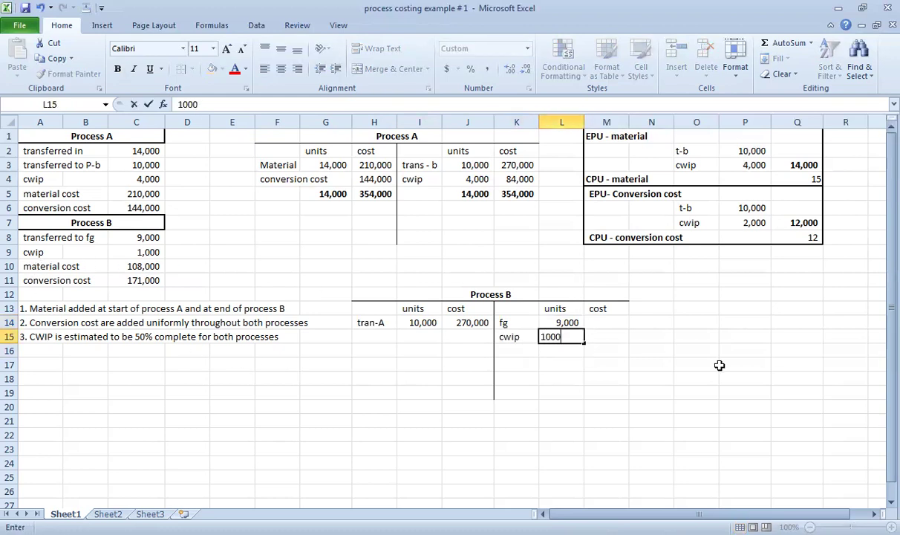
key(Return)
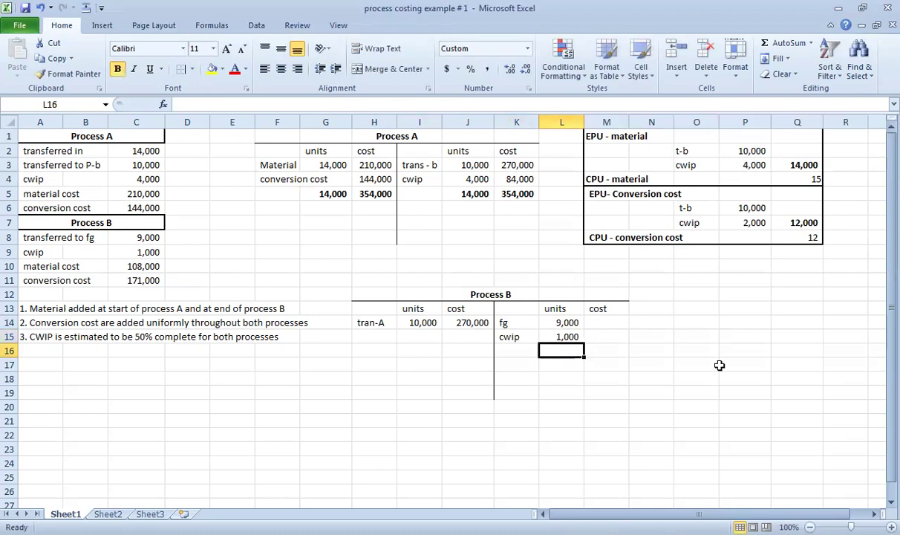
click(424, 321)
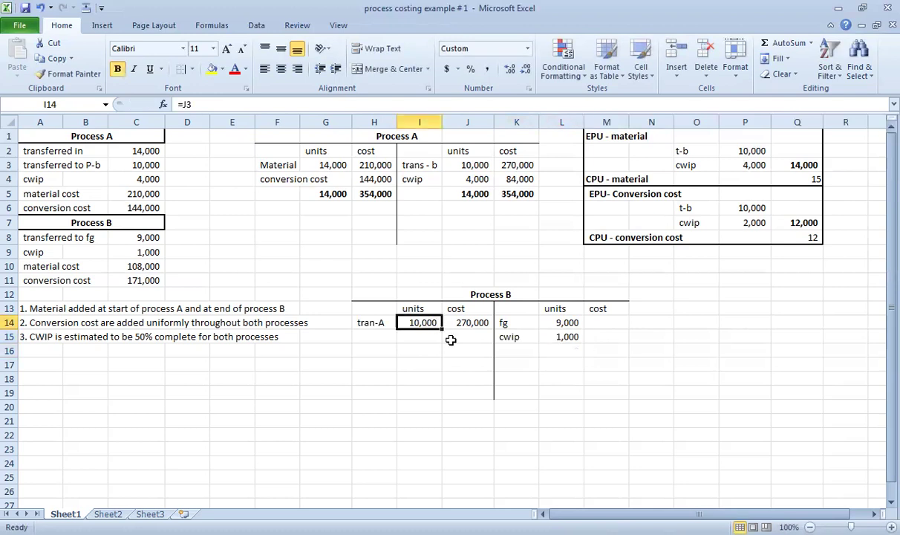
click(578, 322)
click(579, 336)
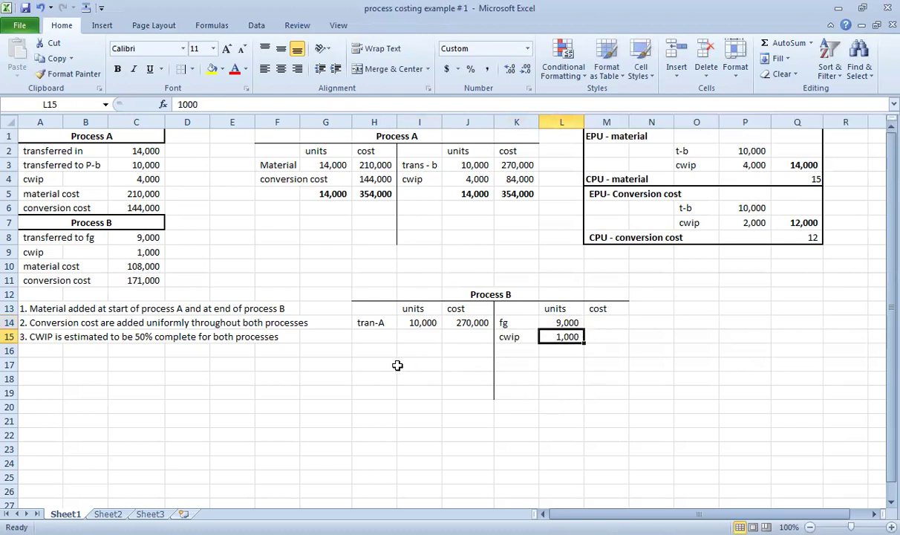
- Add "material cost" in H15 of the Process B account with a cost of 108000 in J15
click(371, 336)
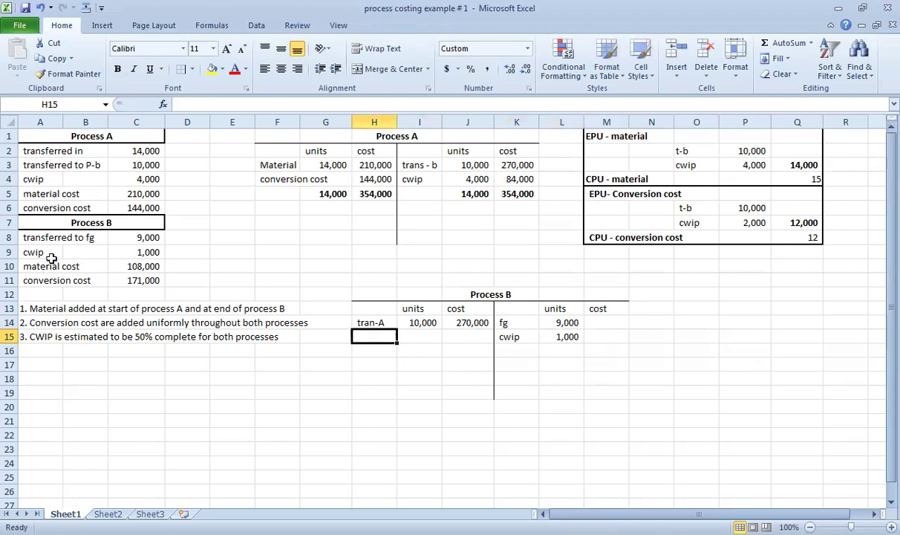
text(material cost)
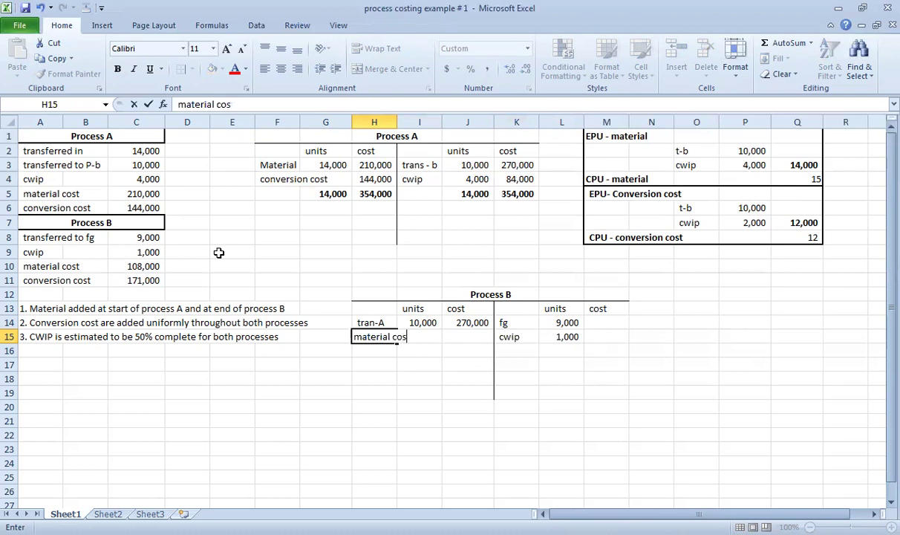
key(Return)
key(Up)
key(Right)
key(Right)
text(10)
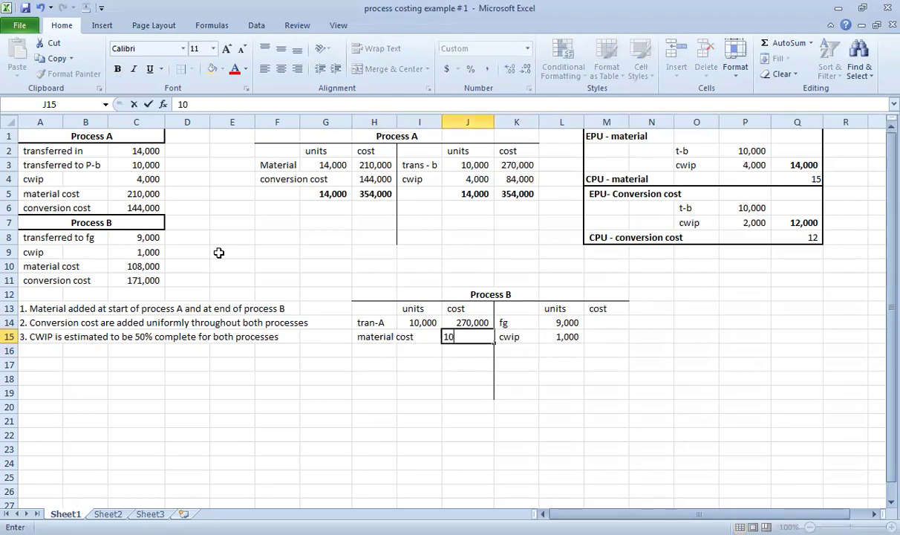
text(8000)
key(Return)
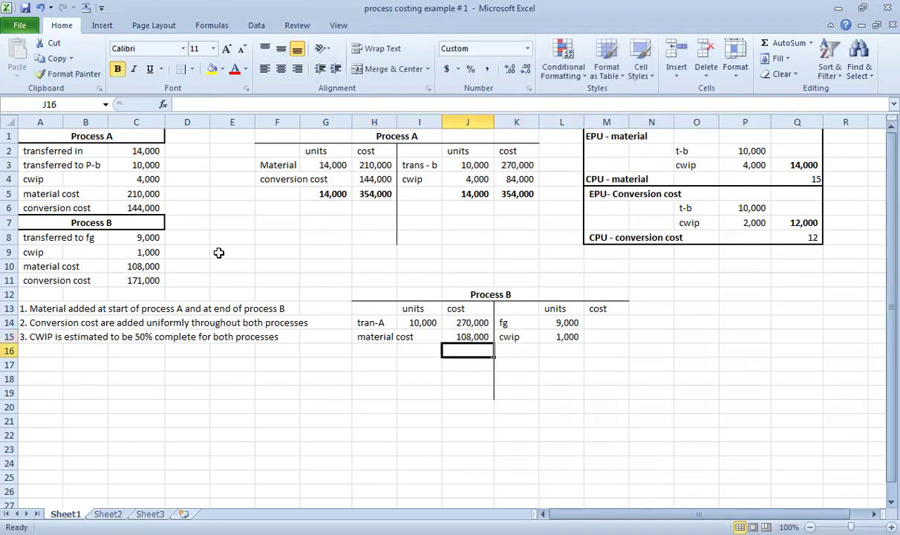
- Add "conversion cost" in H16 of the Process B account with a cost of 171000 in J16
click(371, 348)
text(conver)
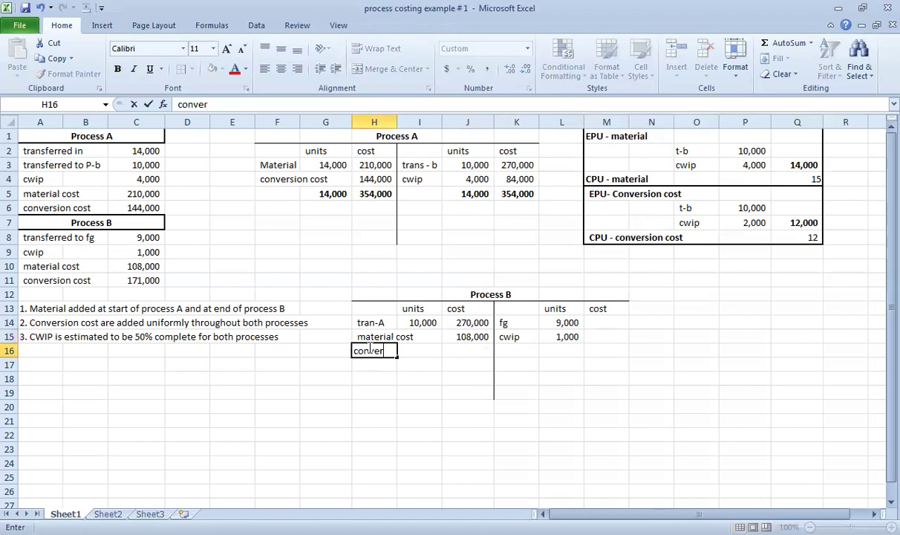
text(sion cost)
key(Return)
key(Up)
key(Right)
key(Right)
text(171)
key(BackSpace)
text(71000)
key(Return)
- Remove the bold formatting from the Process B entries in I14:M16
key(Up)
key(Right)
key(Right)
key(Right)
key(shift+Left)
key(shift+Left)
key(shift+Left)
key(shift+Left)
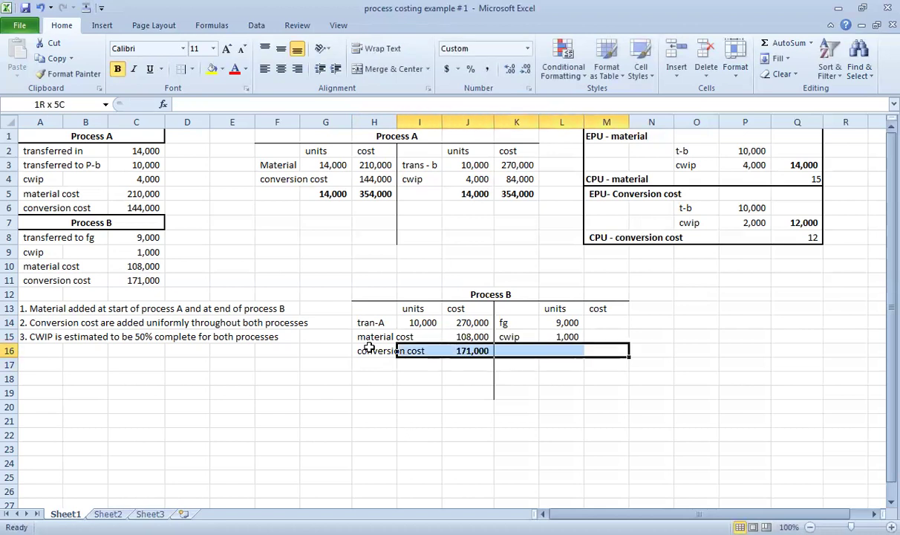
key(shift+Up)
key(shift+Up)
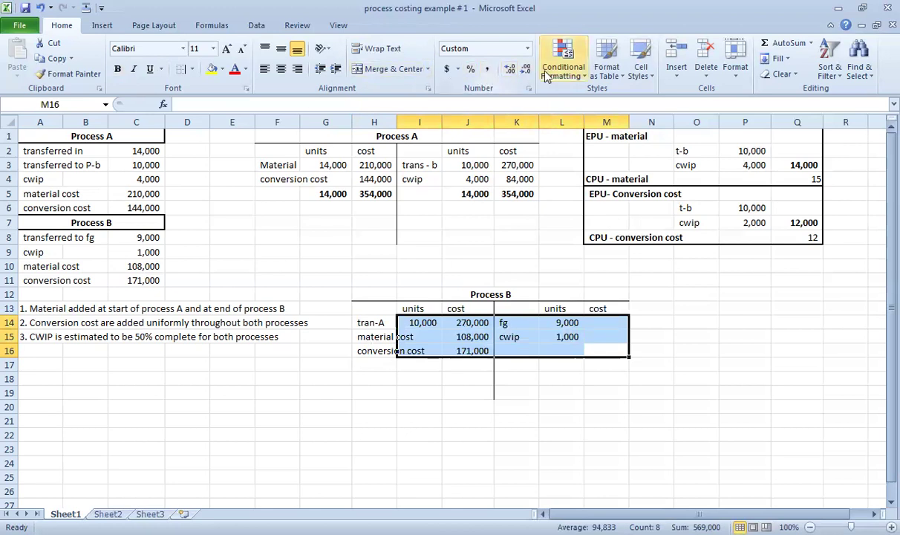
click(502, 380)
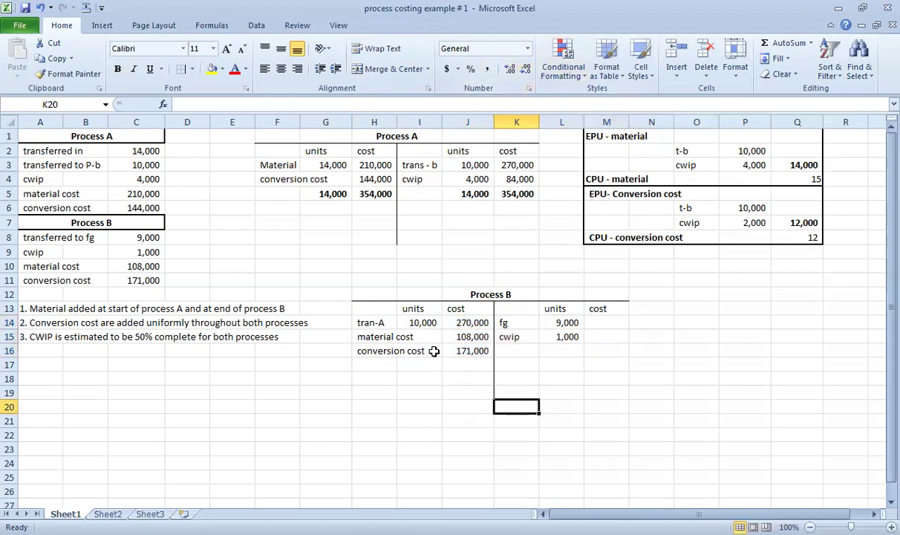
- Total the debit-side units of the Process B account in I18 and make the total bold
click(465, 324)
key(Left)
key(Down)
key(Down)
key(Right)
click(420, 374)
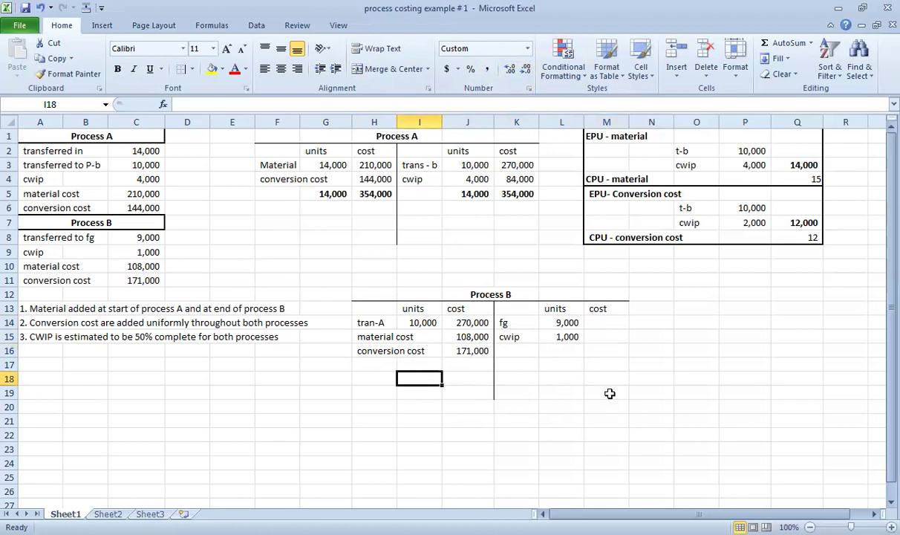
key(alt+equal)
key(ctrl+Return)
key(ctrl+b)
- Total the credit-side units in L18 with =SUM(L14:L17) and make the total bold
key(Right)
key(Right)
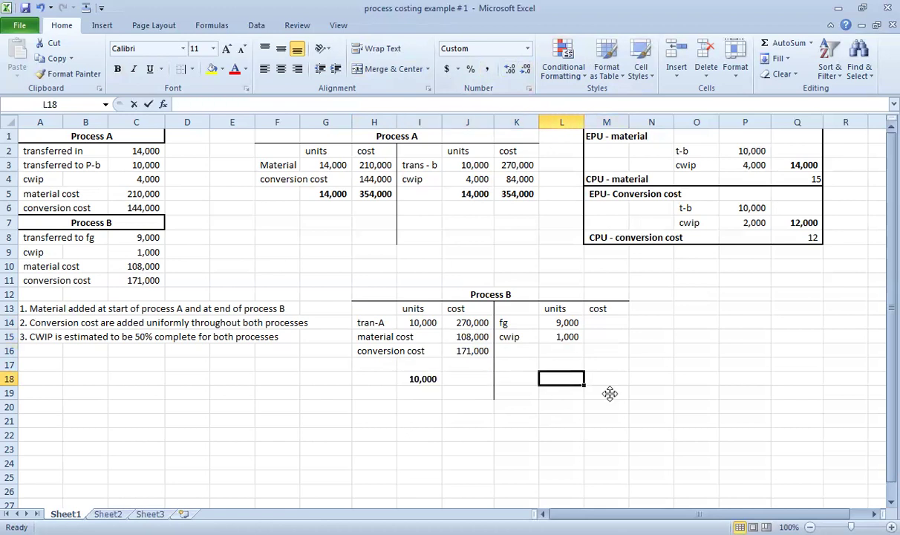
key(alt+equal)
key(ctrl+Return)
key(ctrl+b)
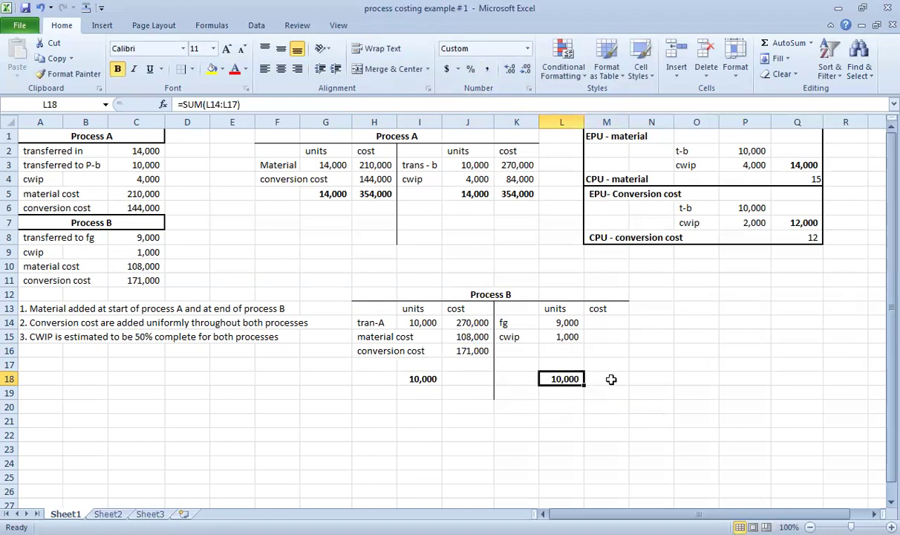
- Review the empty credit-side cost cells and the transferred-in, material and conversion costs charged to Process B
click(613, 334)
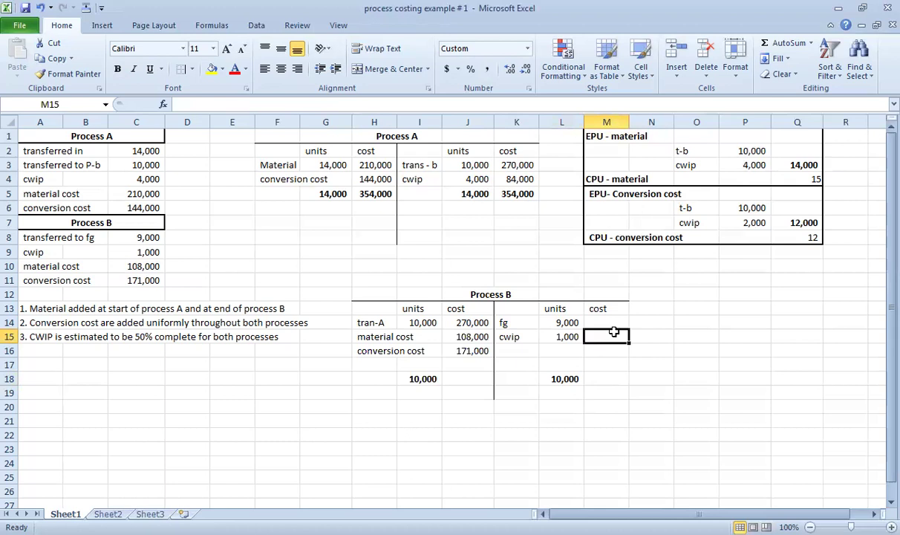
click(620, 320)
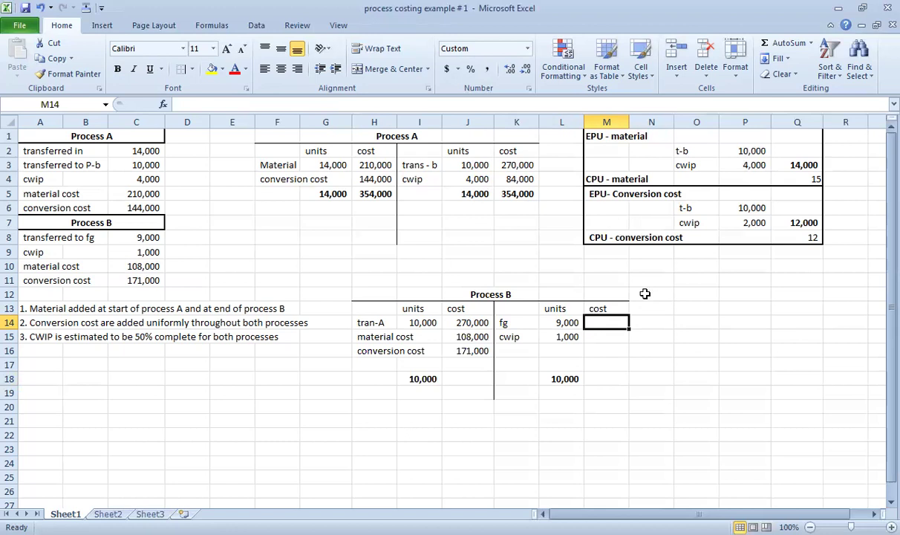
click(644, 294)
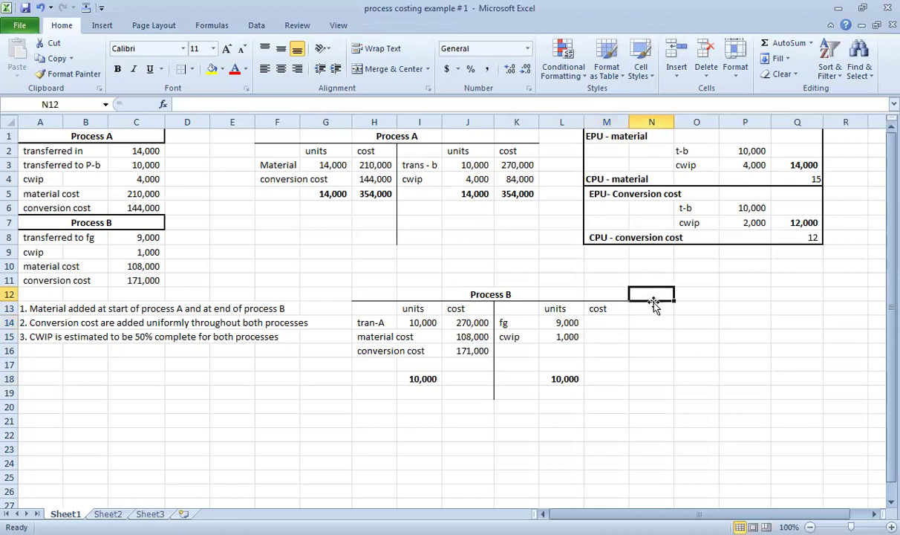
click(456, 321)
click(375, 323)
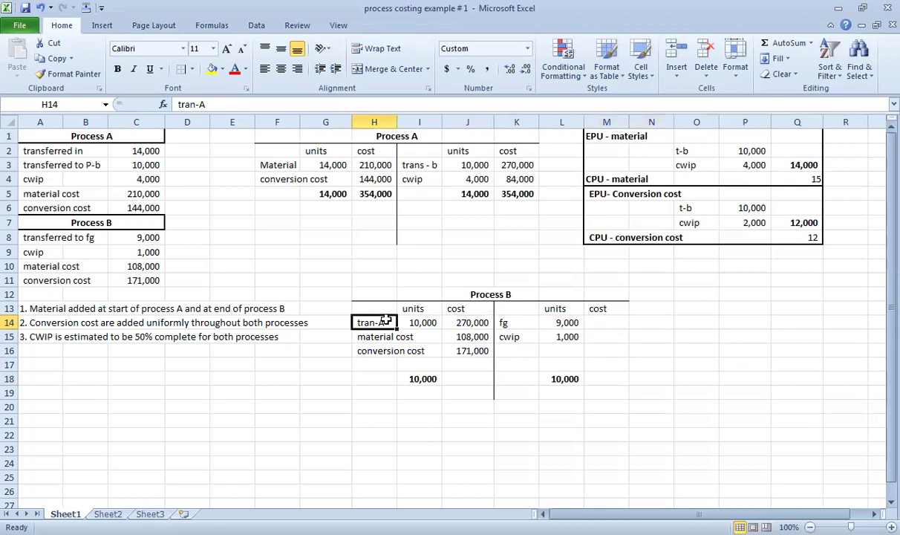
click(479, 324)
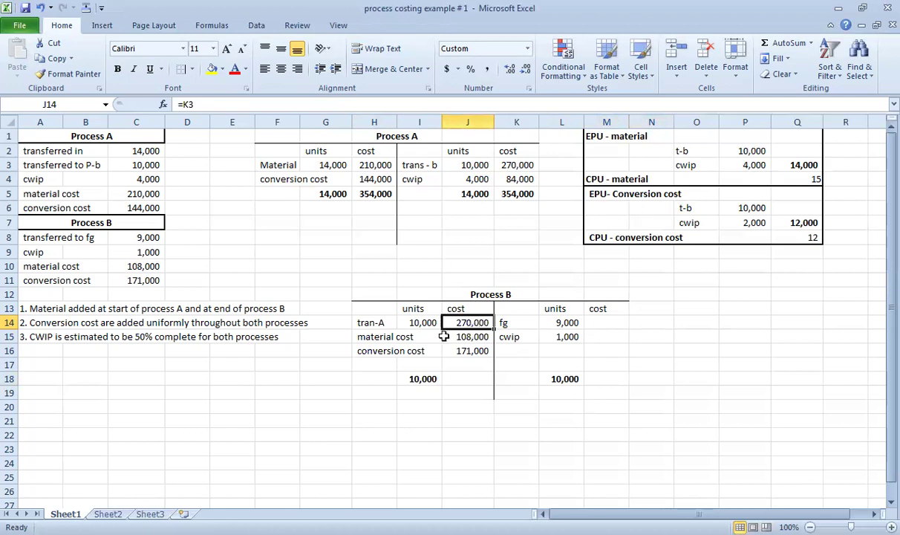
click(377, 337)
click(463, 338)
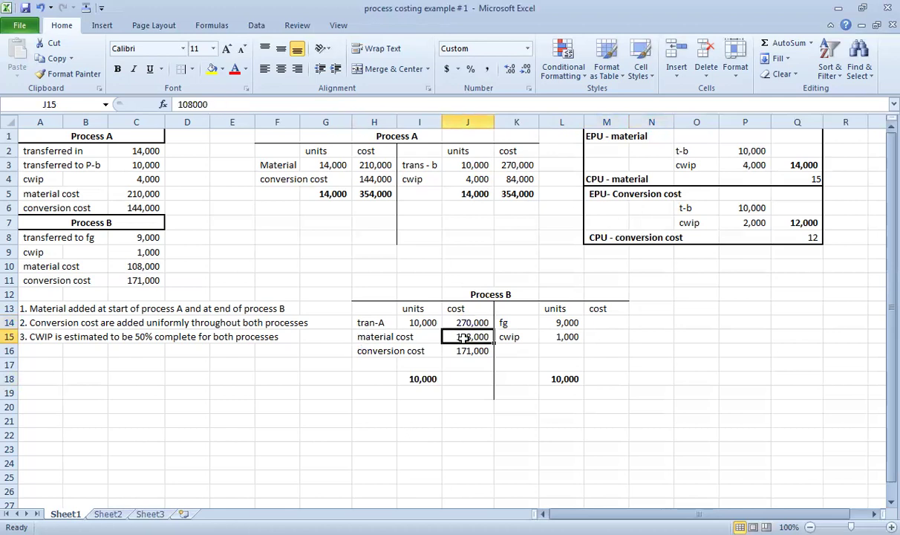
click(357, 351)
click(465, 353)
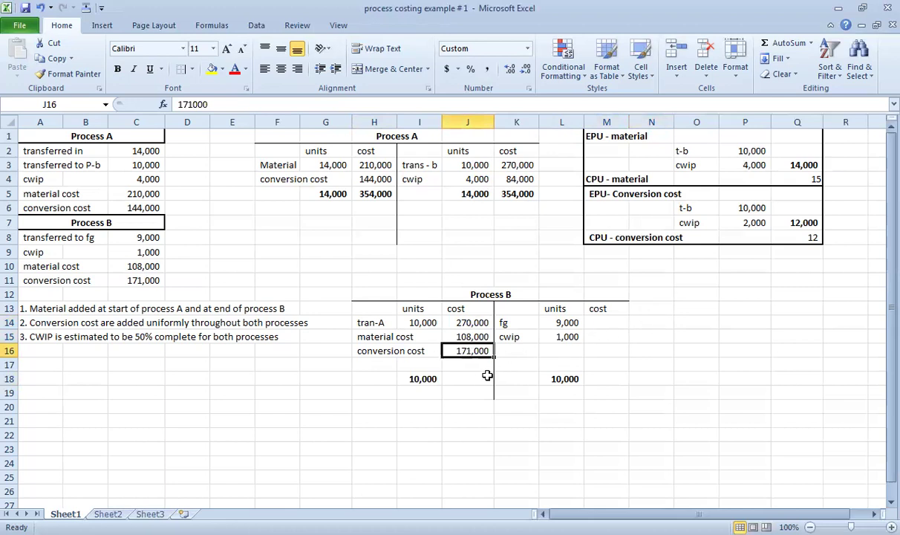
- Total the debit-side costs of Process B in J18 with =SUM(J14:J17), formatted bold
click(481, 377)
key(alt+equal)
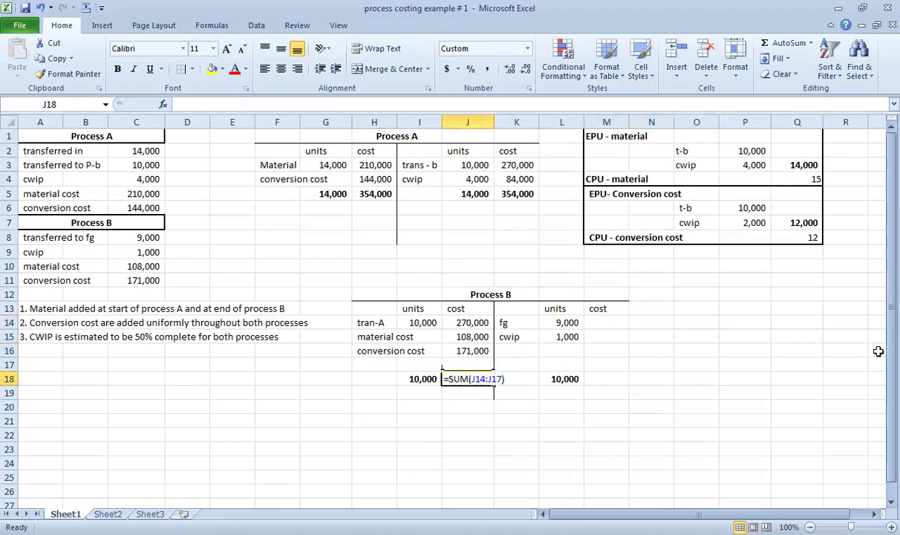
key(ctrl+Return)
key(Right)
key(Right)
key(Right)
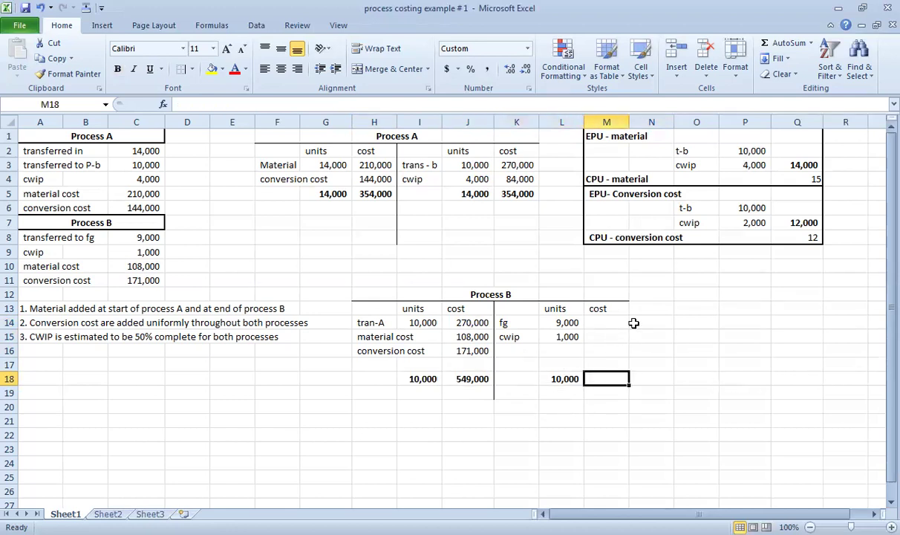
- Enter the bold heading "EPU- transfer cost" in N11 and check the units transferred in from Process A
click(667, 283)
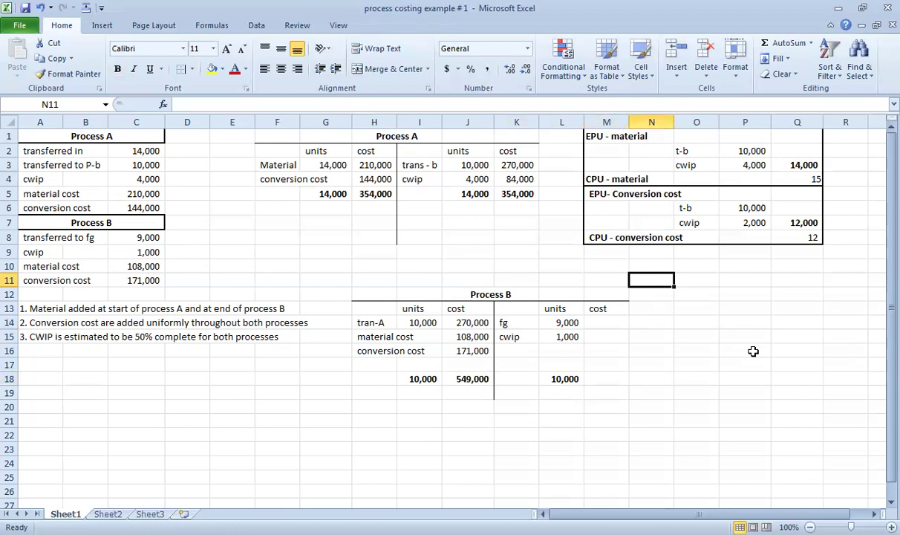
text(EPU)
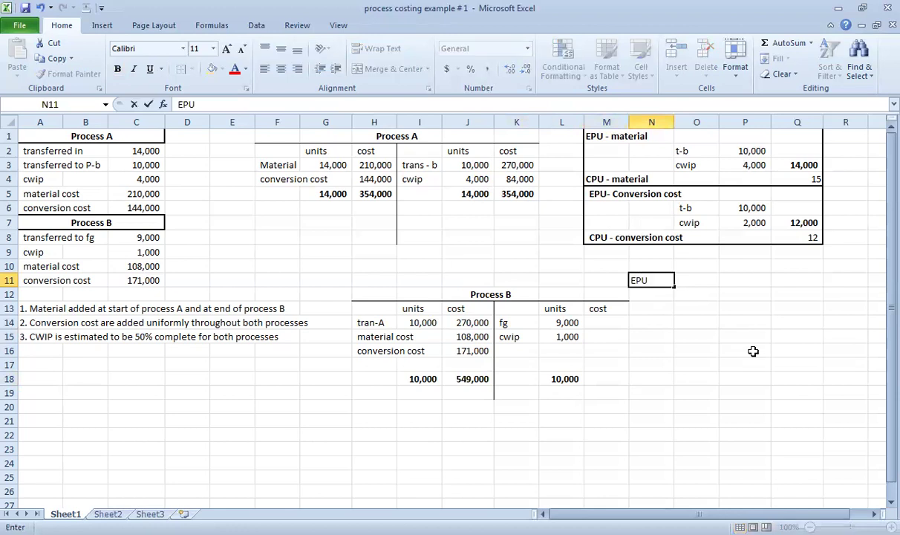
text(- transfer cost)
key(Return)
key(Up)
key(Down)
key(Right)
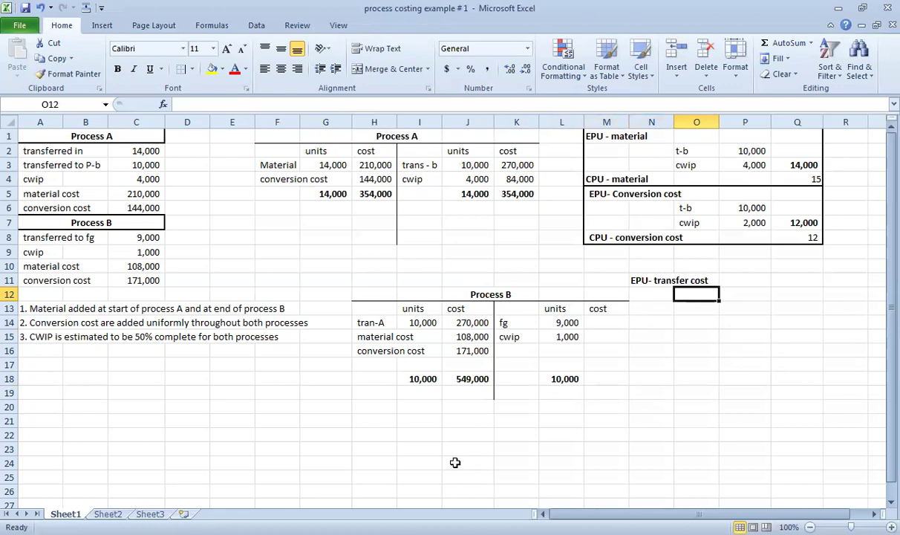
click(416, 324)
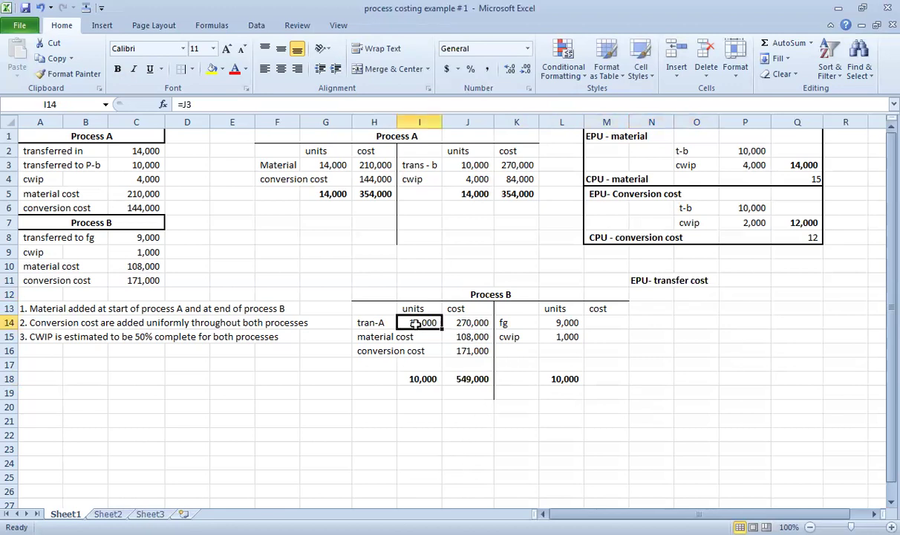
- Enter the finished goods row under the EPU- transfer cost heading: label fg in O12 and 9000 units in P12
click(453, 324)
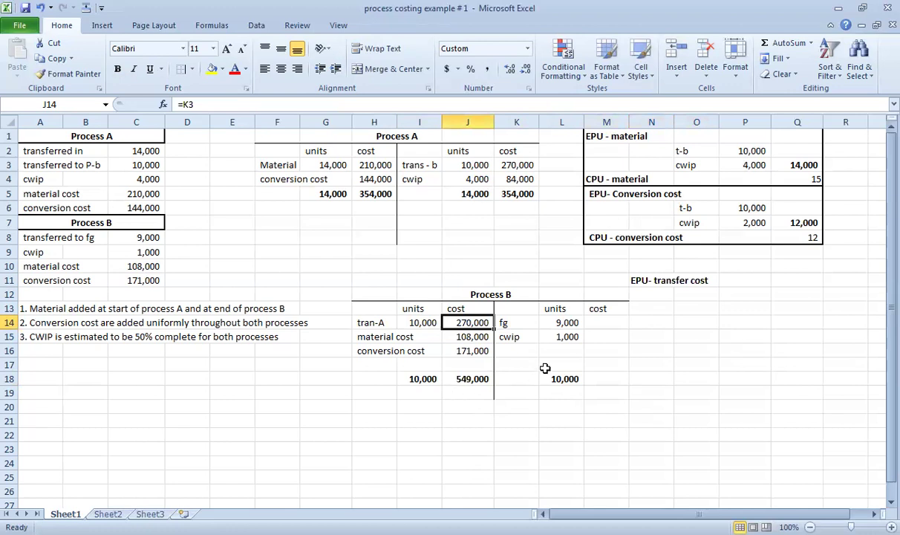
click(568, 323)
click(569, 337)
click(685, 294)
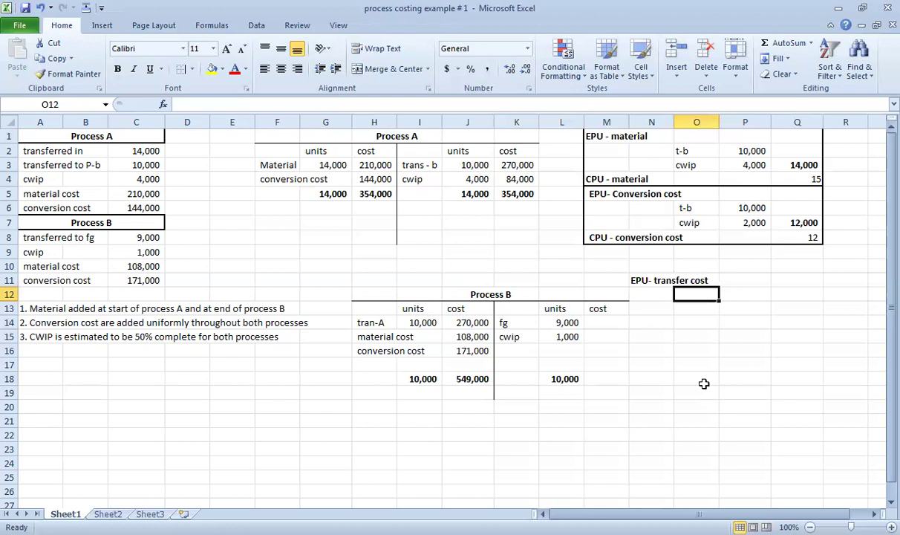
text(fg)
key(Tab)
text(9000)
key(Return)
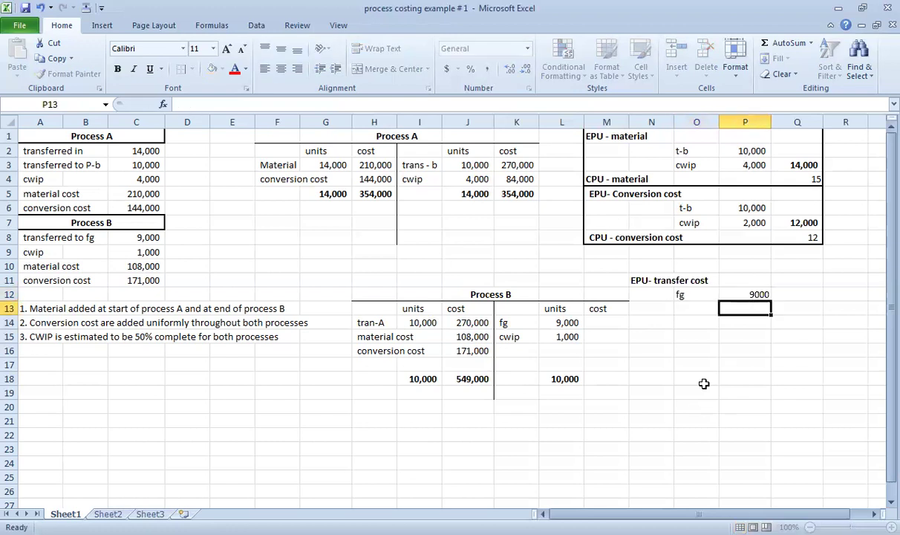
- Add the work-in-process row below it, with the label cwip in O13 and 1000 units in P13
click(696, 314)
text(cwip)
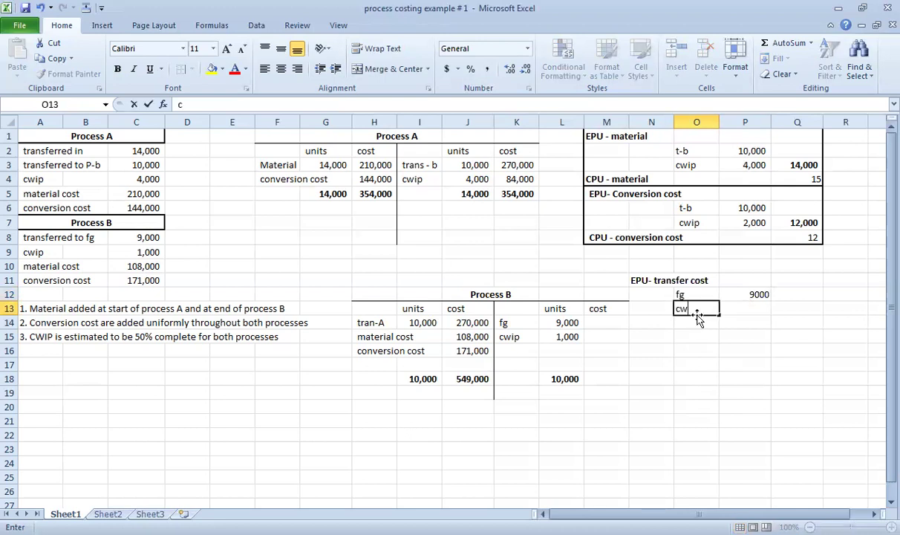
key(Return)
click(697, 315)
key(Tab)
text(1)
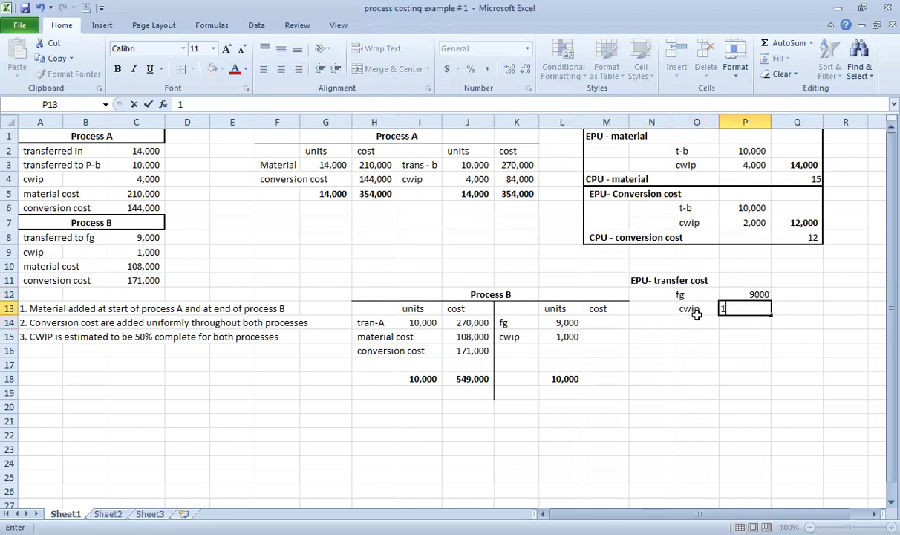
text(000)
key(Return)
key(Up)
key(Right)
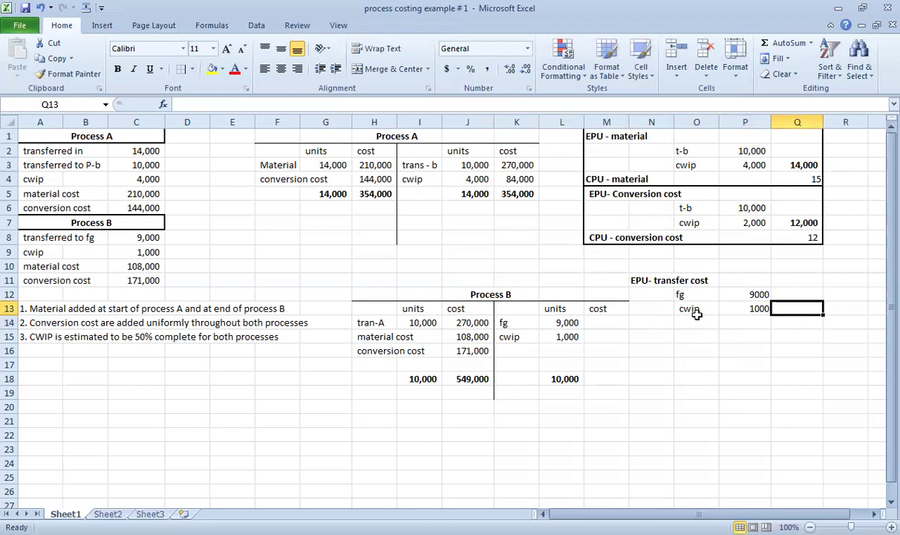
text(=SUM()
key(Escape)
key(Left)
key(Delete)
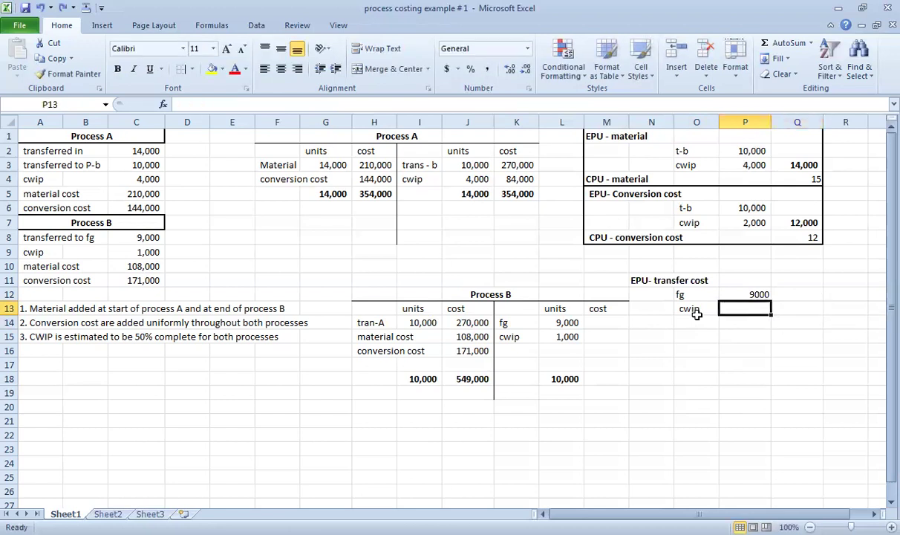
text(1000)
key(Return)
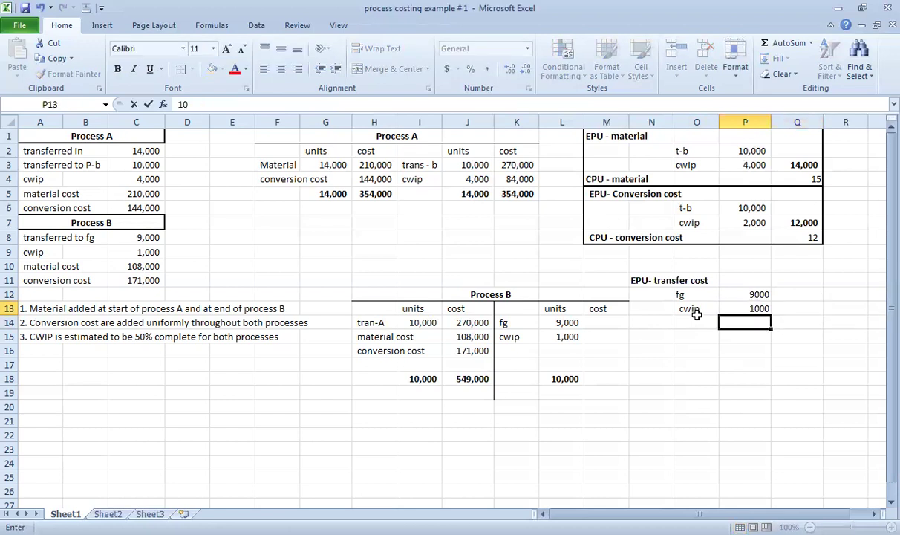
- Total the transfer-cost equivalent units in Q13 and enter the label "CPU - transfer cost" in N14
key(Right)
key(Up)
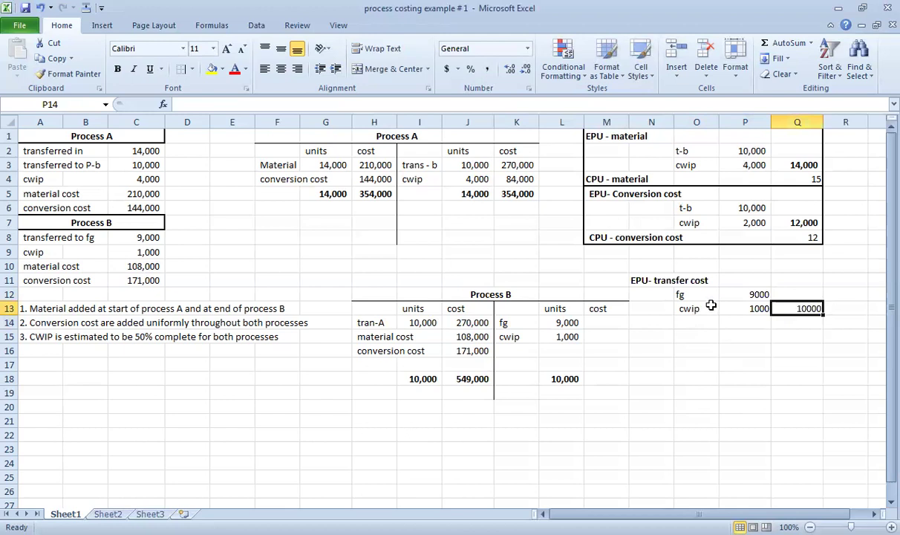
click(669, 322)
text(CP)
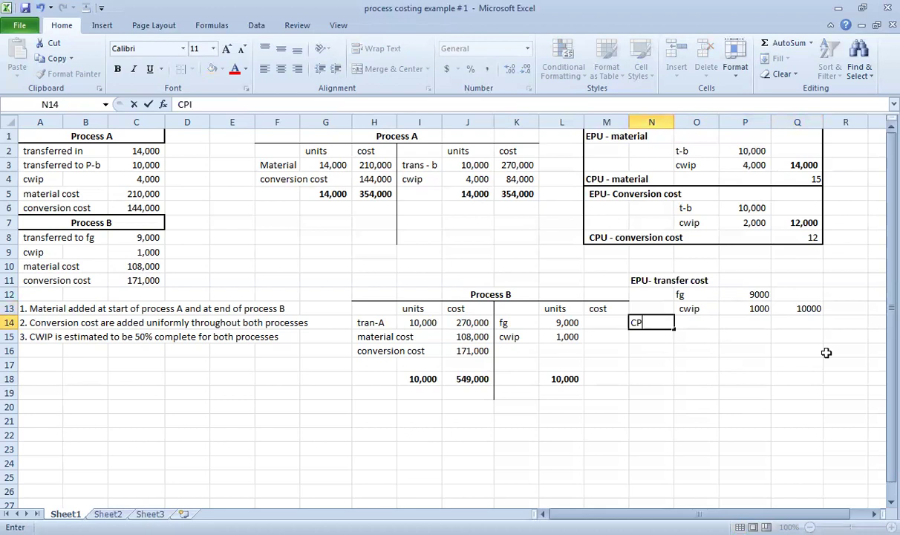
text(- transfer cost)
key(Return)
key(Right)
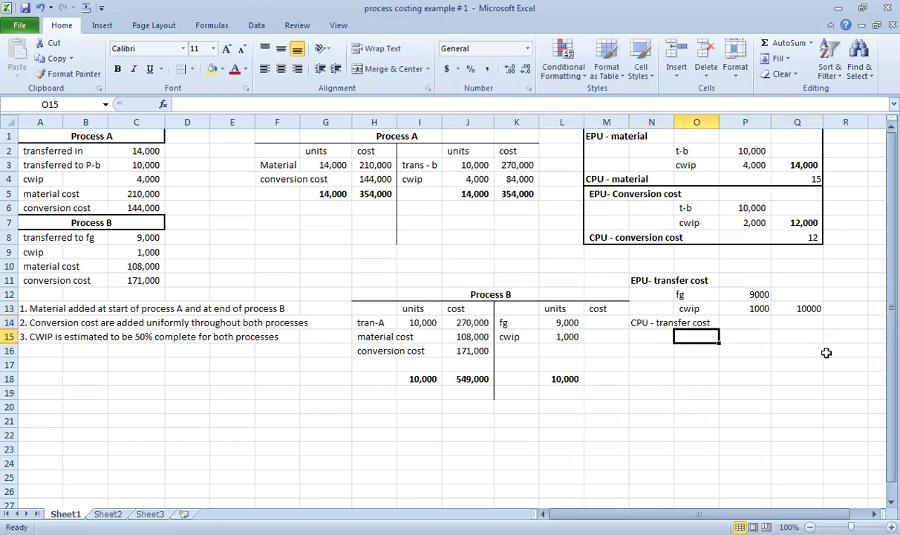
- Calculate the transfer cost per unit in Q14 with =J14/Q13
key(Right)
key(Right)
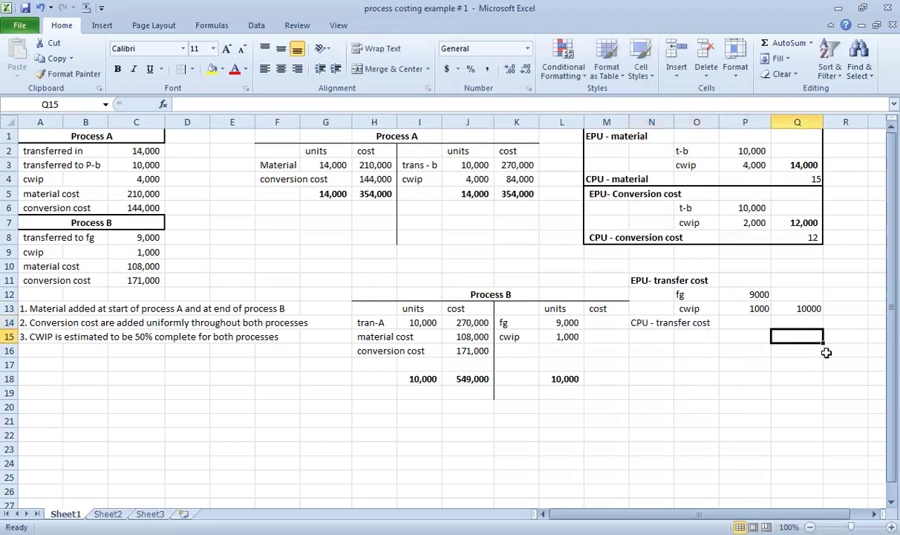
text(=)
key(Escape)
click(771, 325)
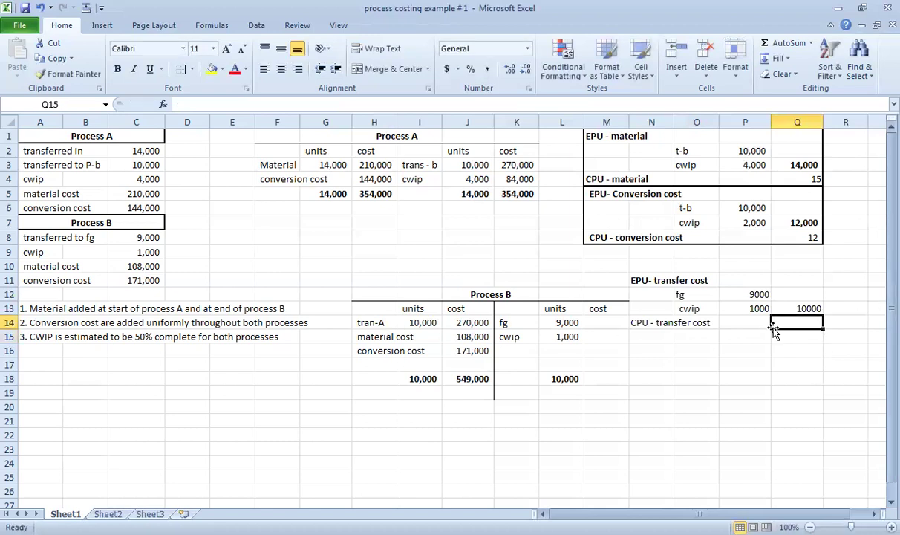
text(=)
click(465, 323)
text(/)
click(778, 308)
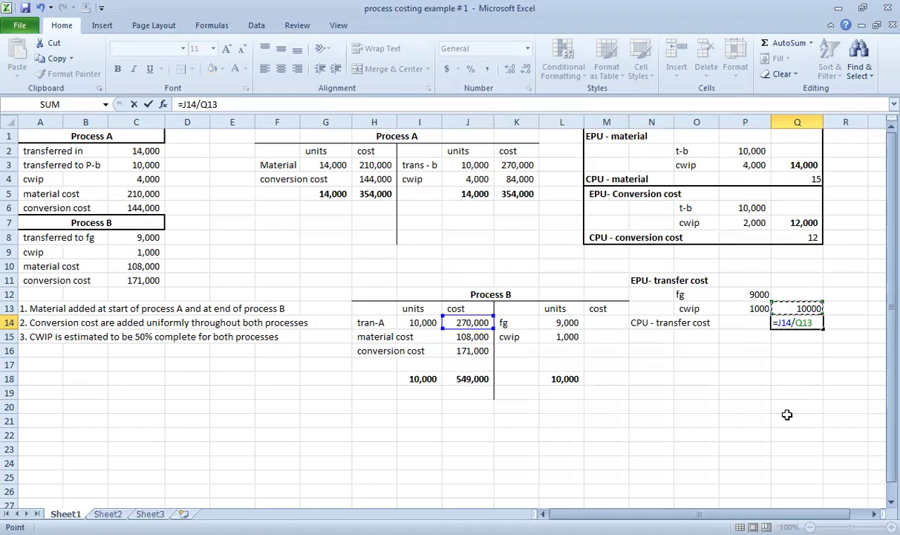
key(Return)
key(Up)
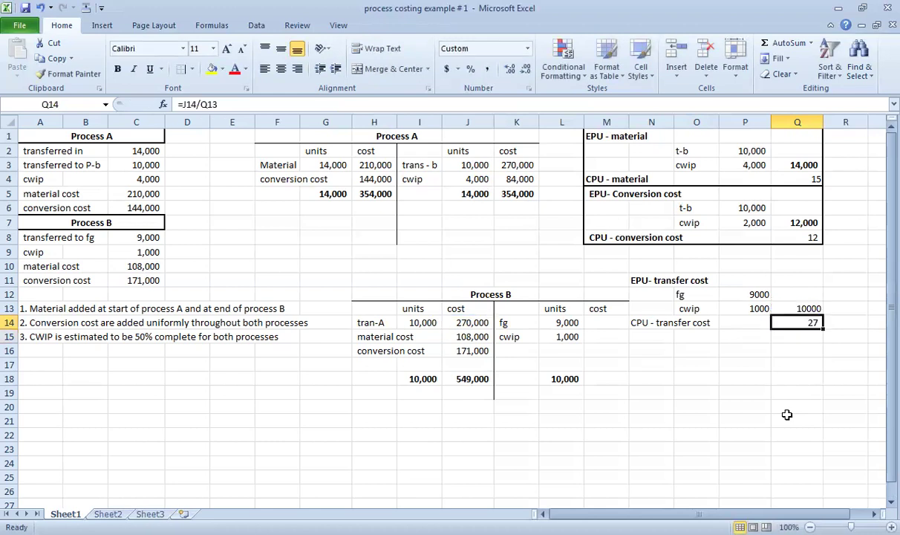
- Make the CPU - transfer cost label bold and put a thick box border around N11:Q14
click(641, 323)
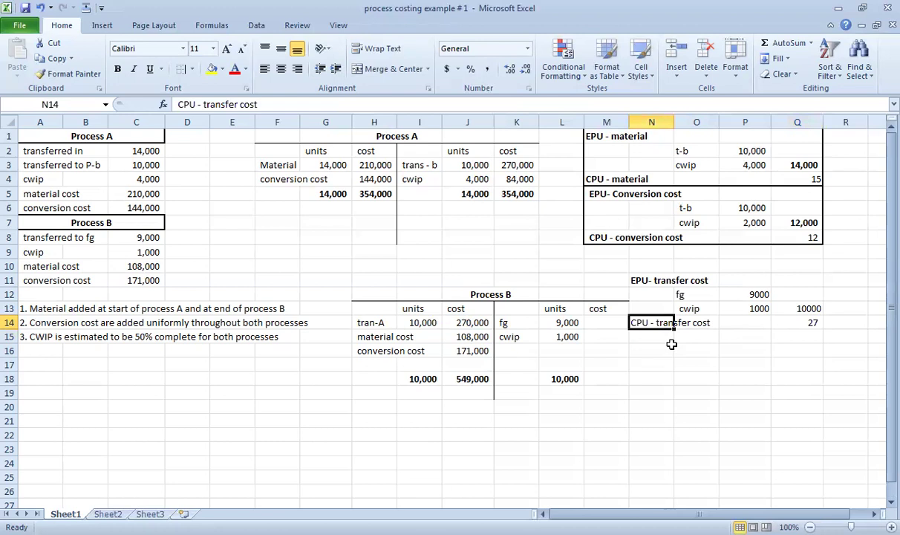
drag(653, 280, 810, 323)
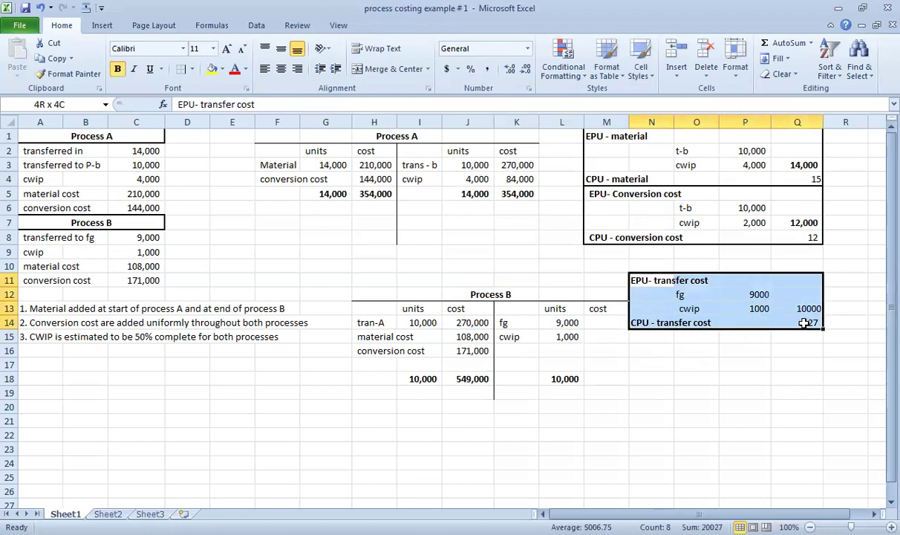
click(192, 69)
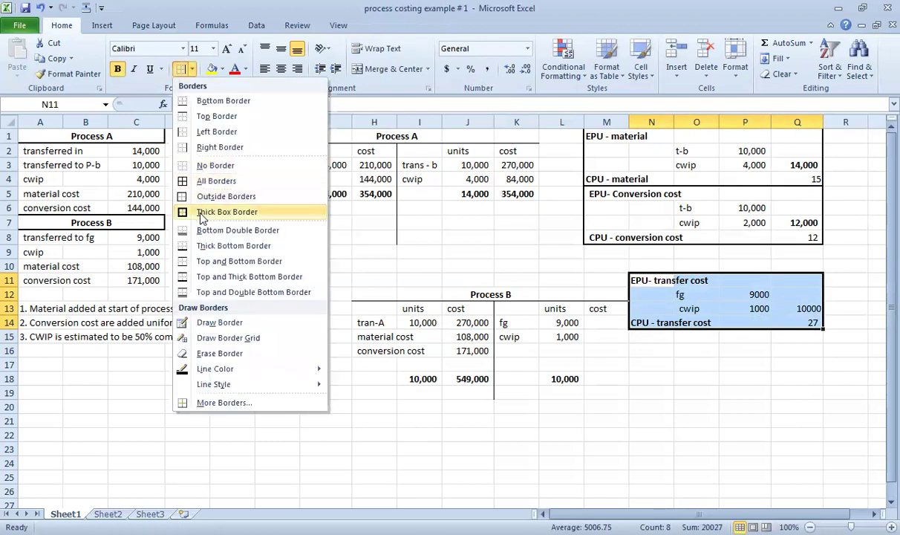
click(202, 215)
- Enter the bold heading "EPU- material" in N15, directly below the transfer cost block
click(649, 338)
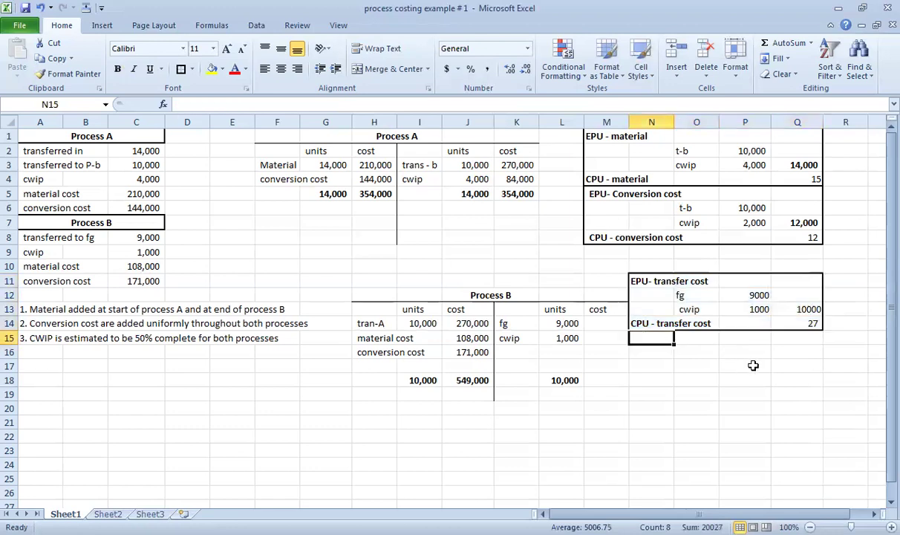
text(EP)
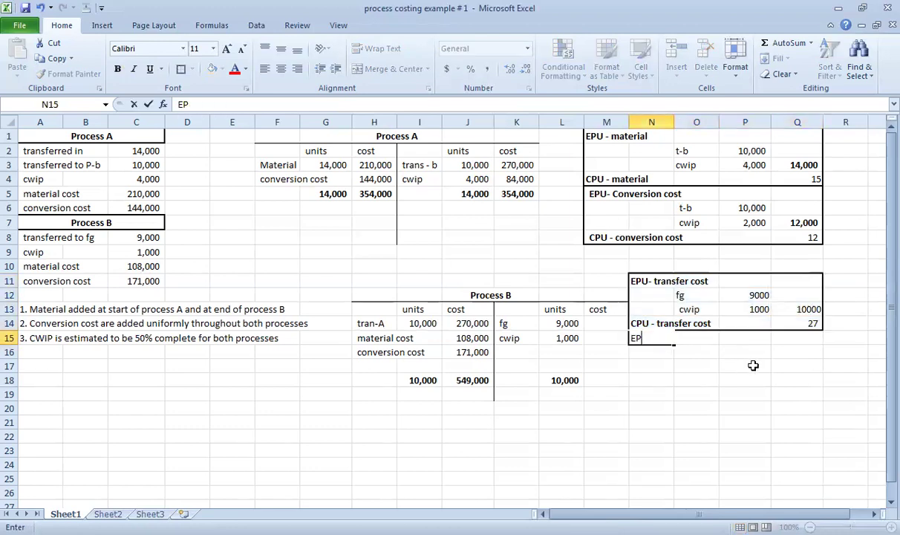
text(U- materi)
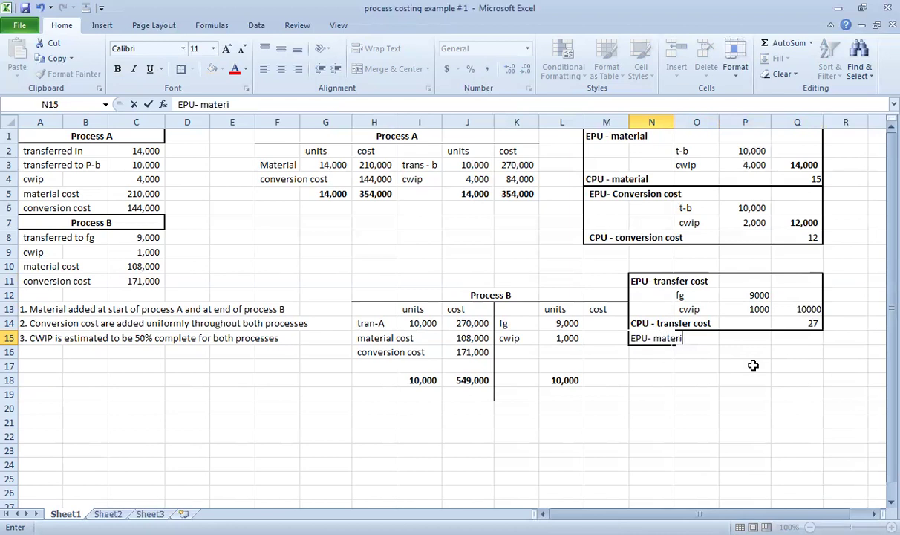
text(al)
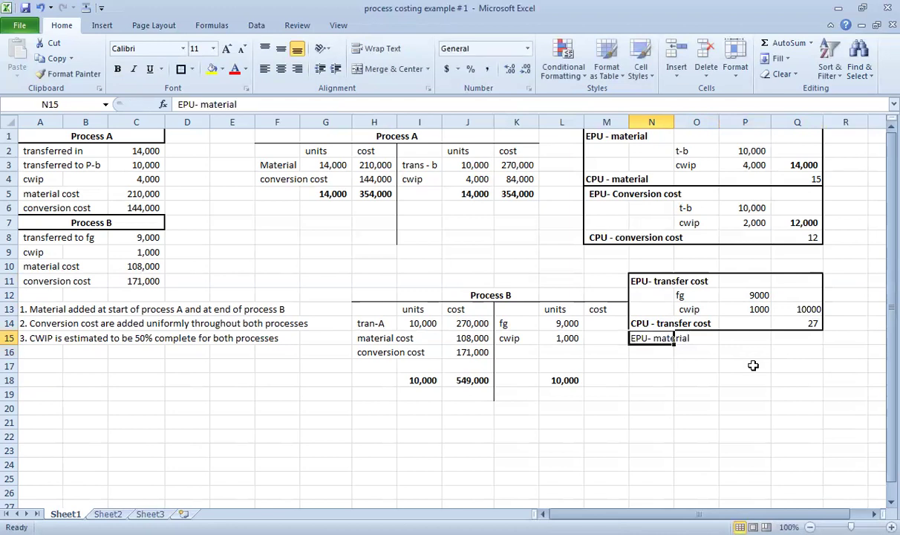
key(Return)
- Label the material equivalent-unit rows fg in O16 and cwip in O17
key(Tab)
text(fg)
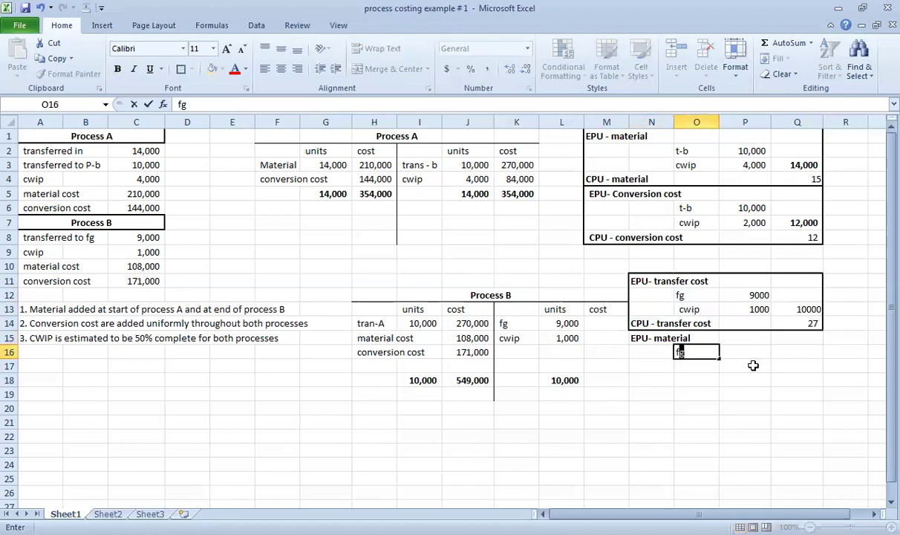
key(Return)
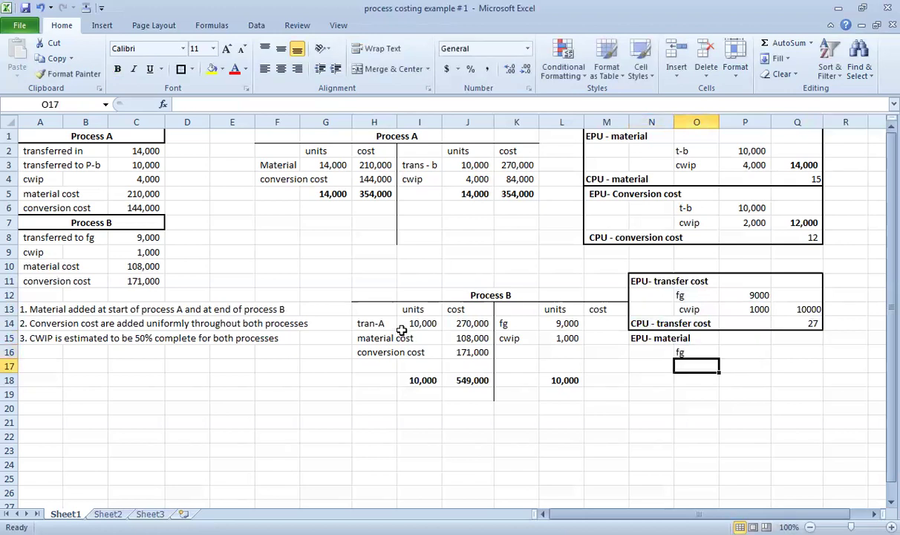
click(463, 337)
click(680, 355)
click(684, 366)
text(cwip)
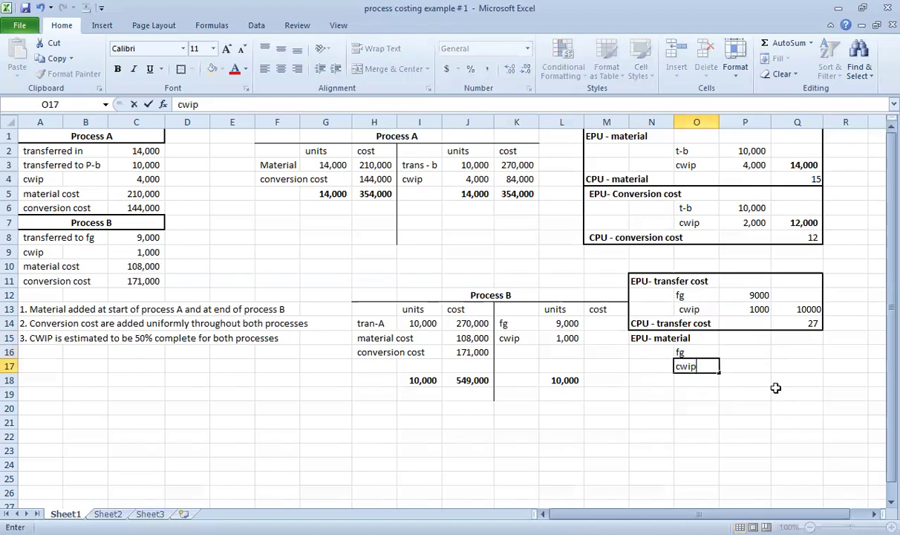
key(Return)
- Check the note on when material is added and link the finished goods units for material in P16 with =L14
key(Right)
key(Up)
key(Up)
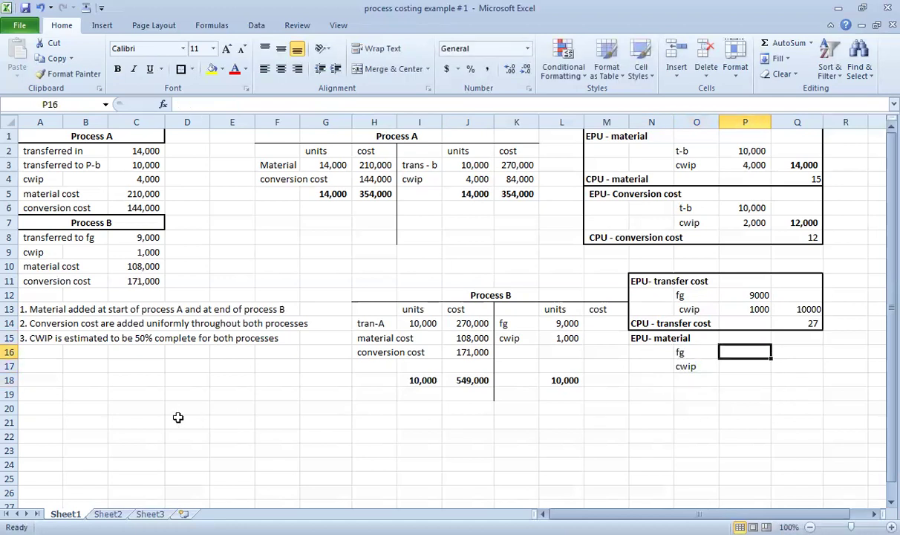
drag(30, 311, 275, 305)
click(187, 379)
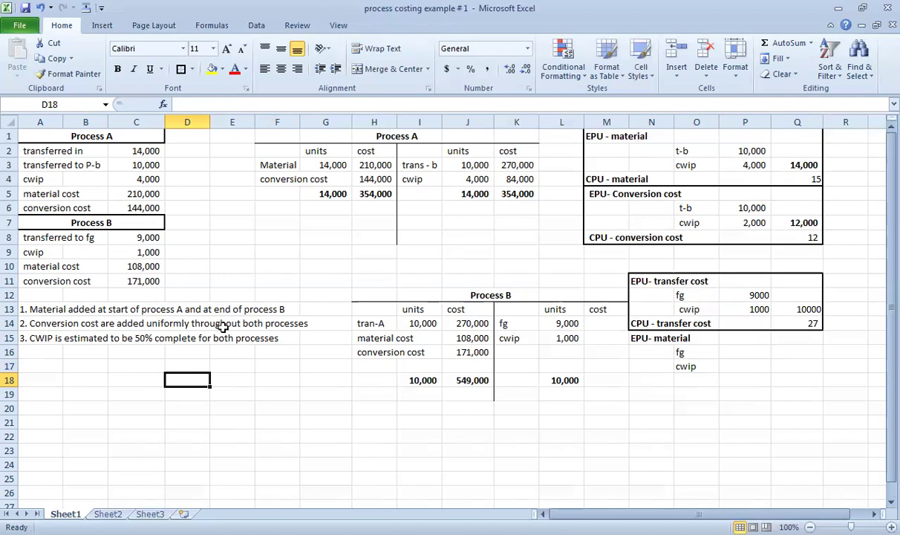
click(737, 352)
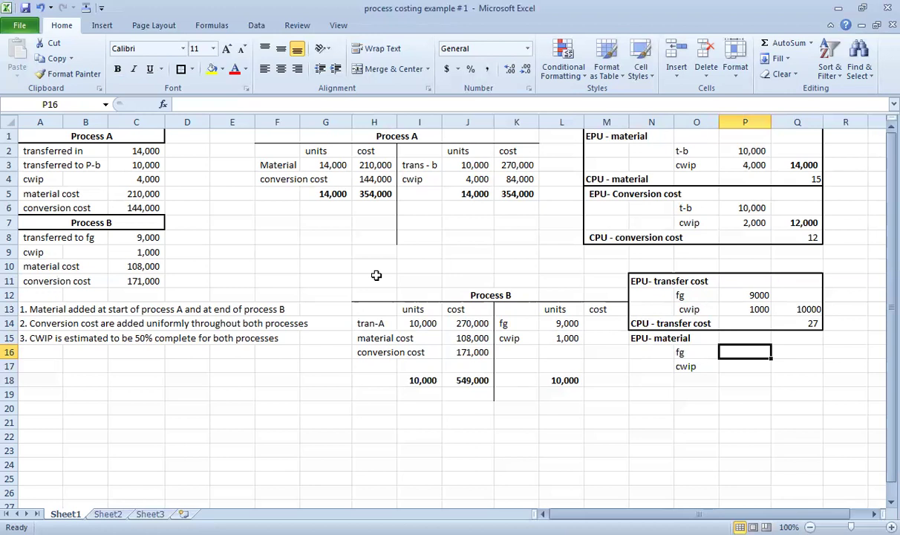
text(=)
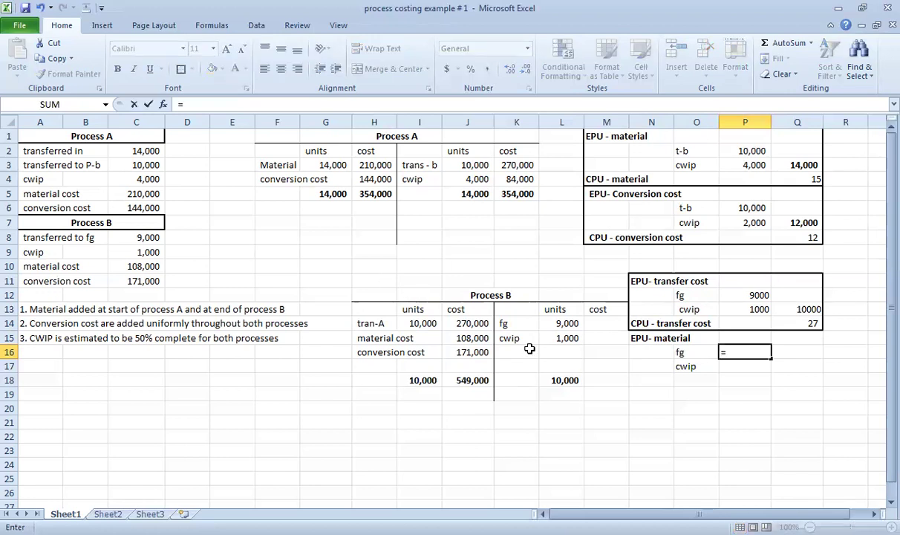
click(559, 323)
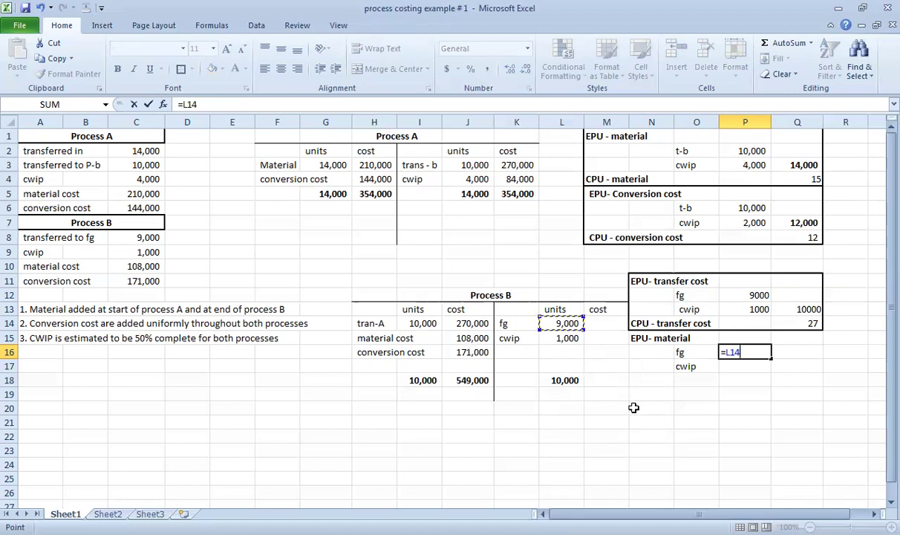
key(Return)
text(=)
click(559, 339)
key(BackSpace)
key(BackSpace)
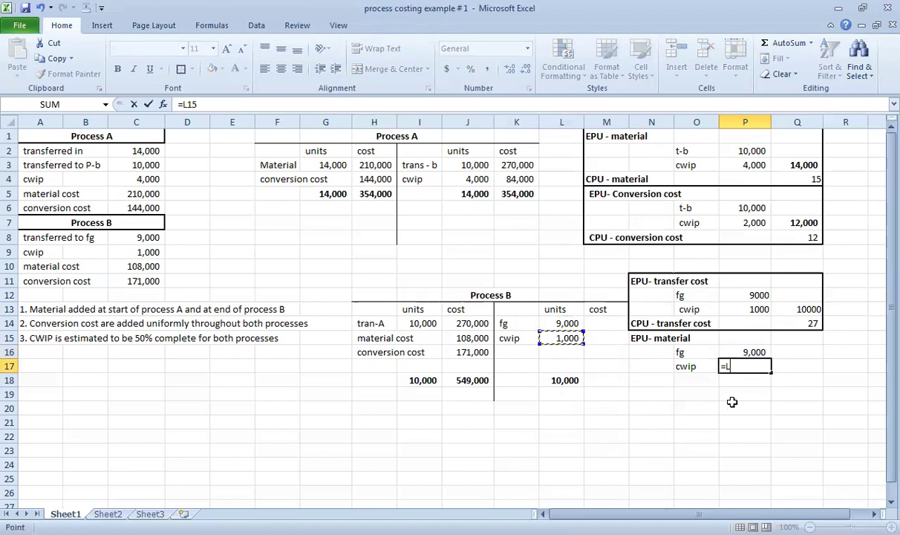
key(Escape)
- Total the material equivalent units in Q17 with =SUM(P16:P17), leaving the cwip units in P17 blank
click(785, 366)
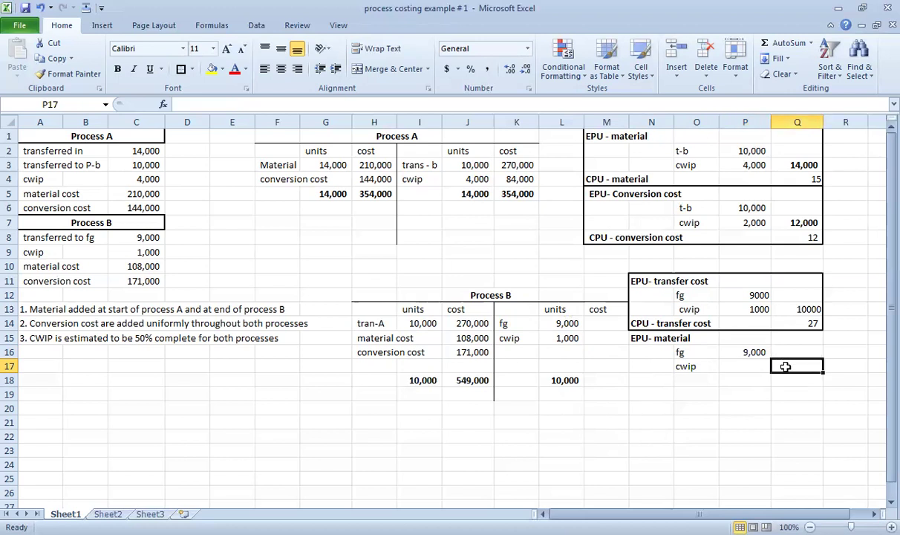
key(alt+equal)
key(Left)
key(Up)
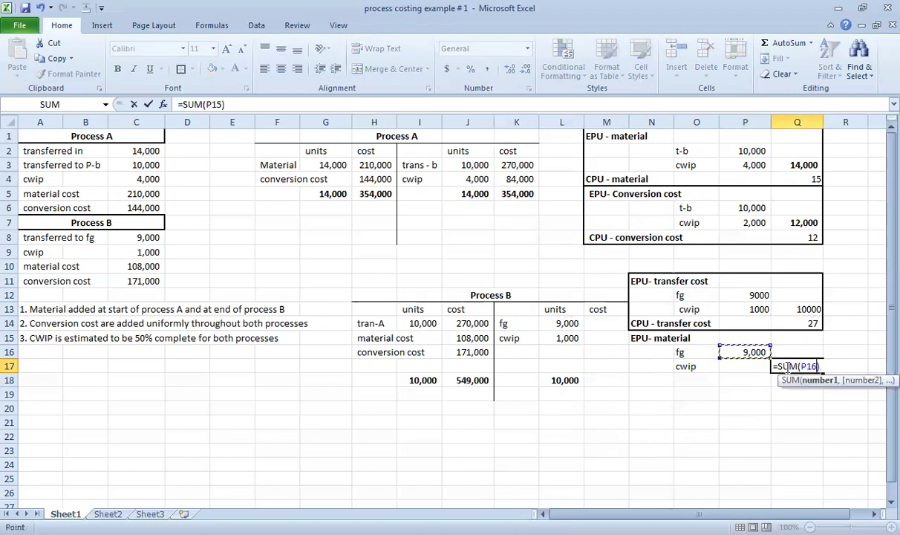
key(Return)
double_click(785, 366)
key(Escape)
key(alt+equal)
key(Up)
key(Down)
key(Down)
key(Left)
key(shift+Up)
key(Return)
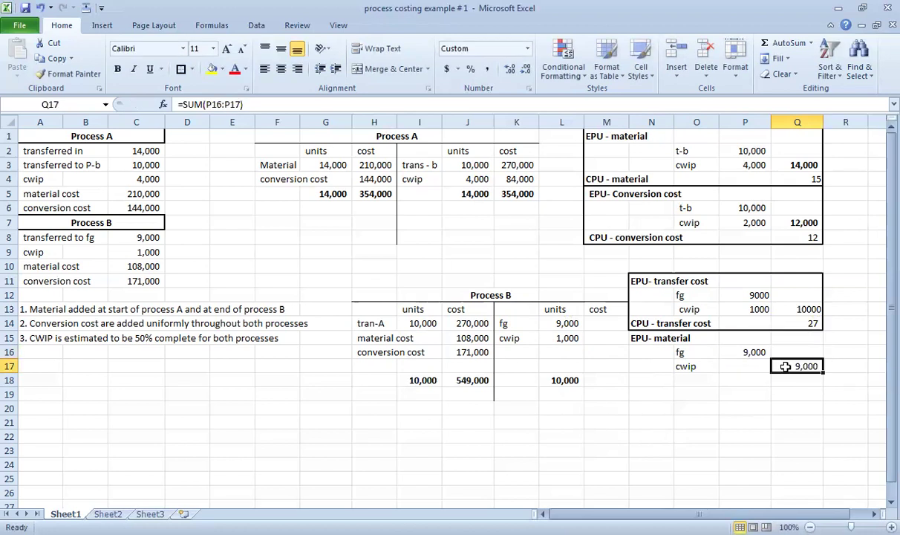
click(791, 406)
click(658, 381)
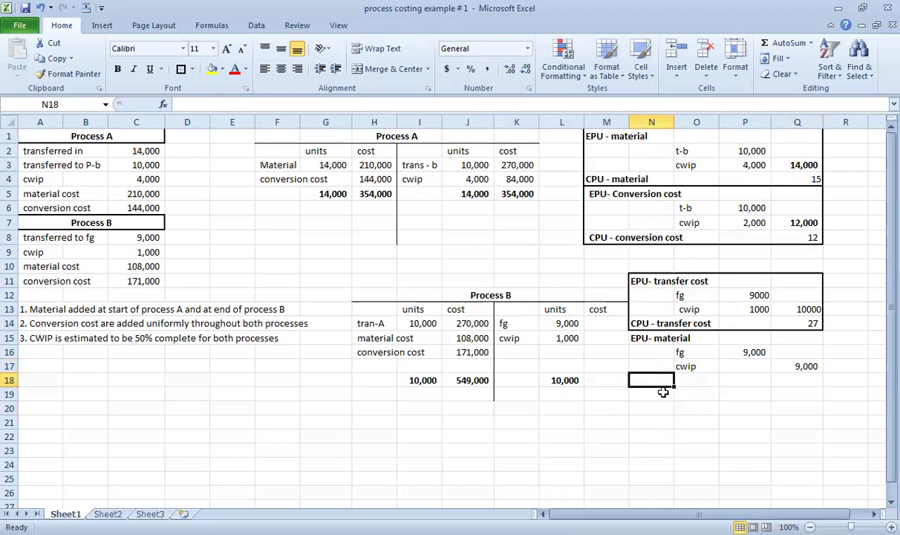
- Enter the bold label "CPU - material" in N18, directly below the material equivalent-unit rows
text(CPU)
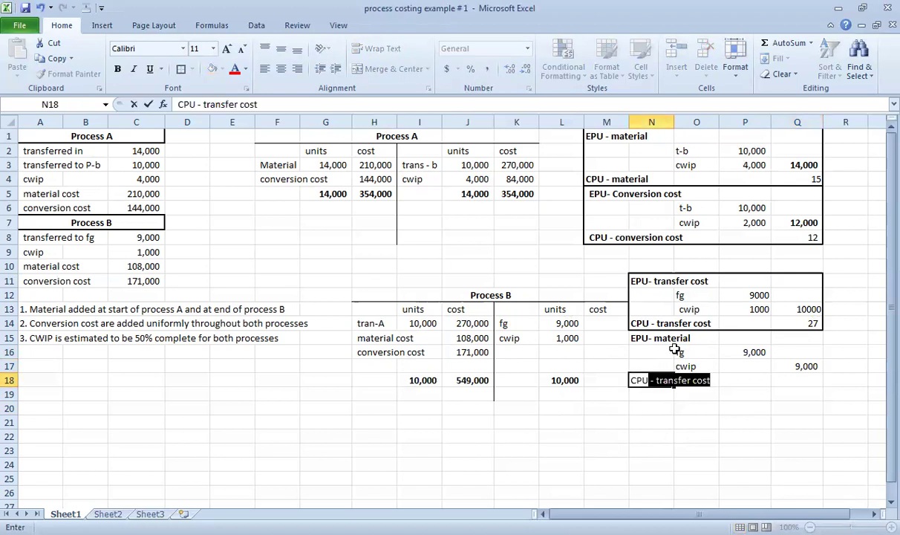
text( - material)
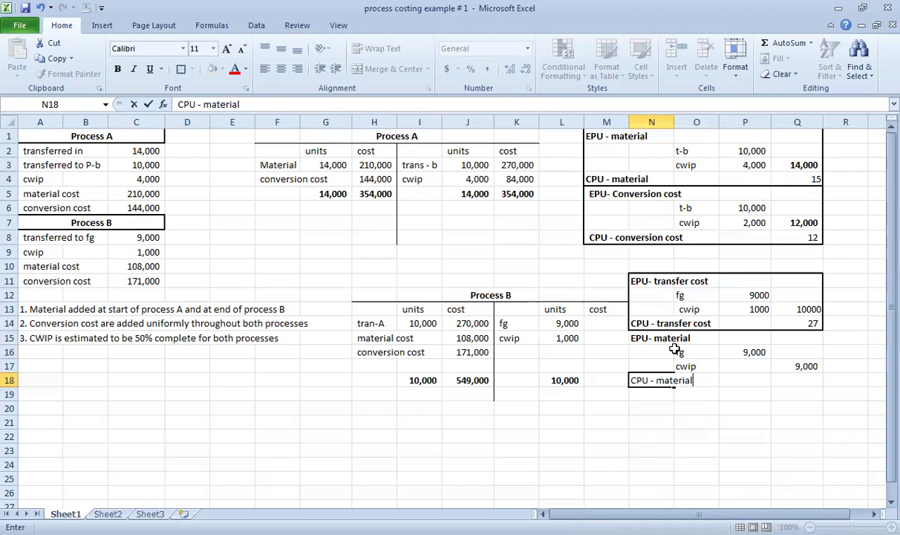
key(ctrl+Return)
key(ctrl+b)
key(Return)
key(Tab)
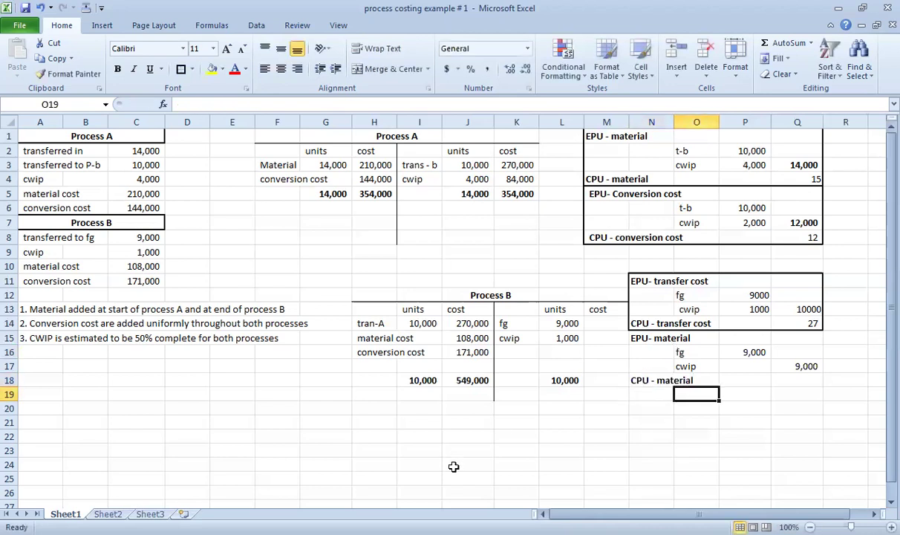
text(fg)
key(Return)
text(c)
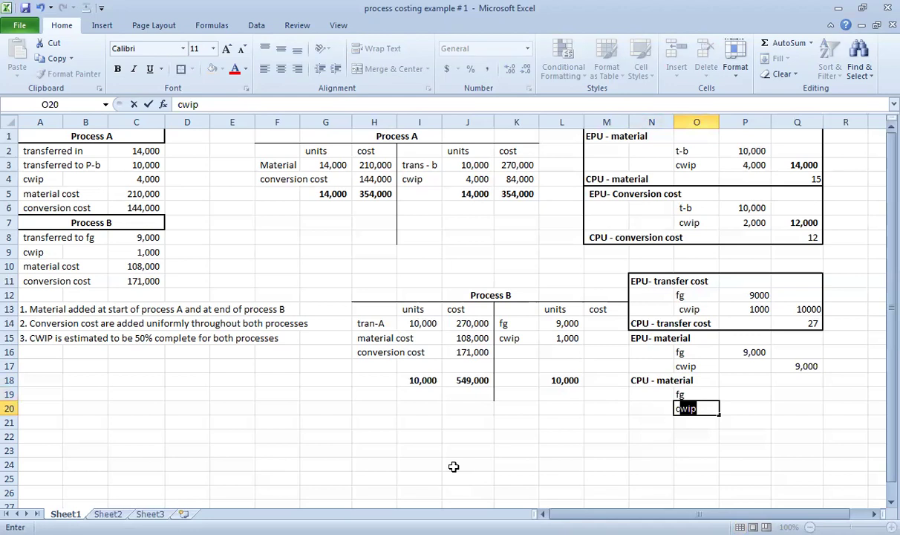
key(Return)
key(Tab)
key(Tab)
key(Up)
key(Up)
key(Left)
key(Left)
key(shift+Down)
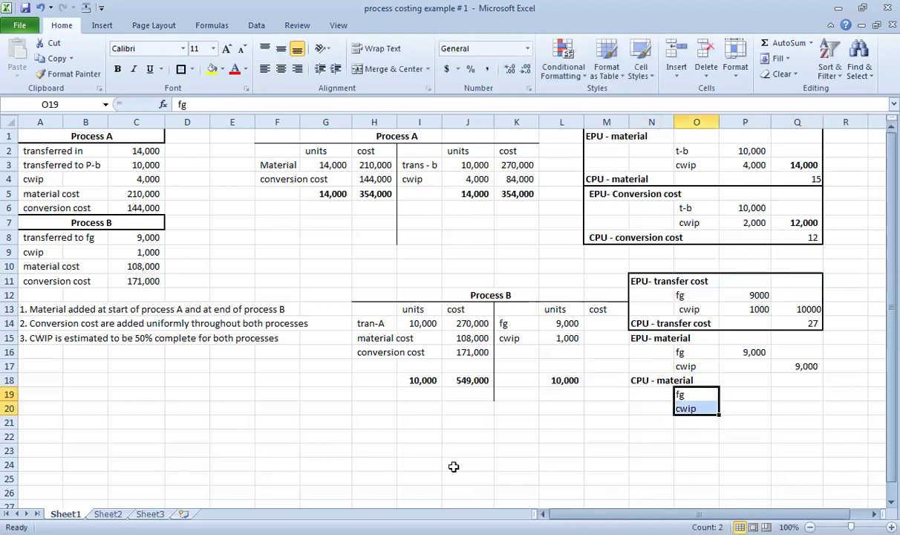
- Calculate the material cost per unit in Q18 with =J15/Q17
key(Right)
key(Right)
key(Up)
text(=)
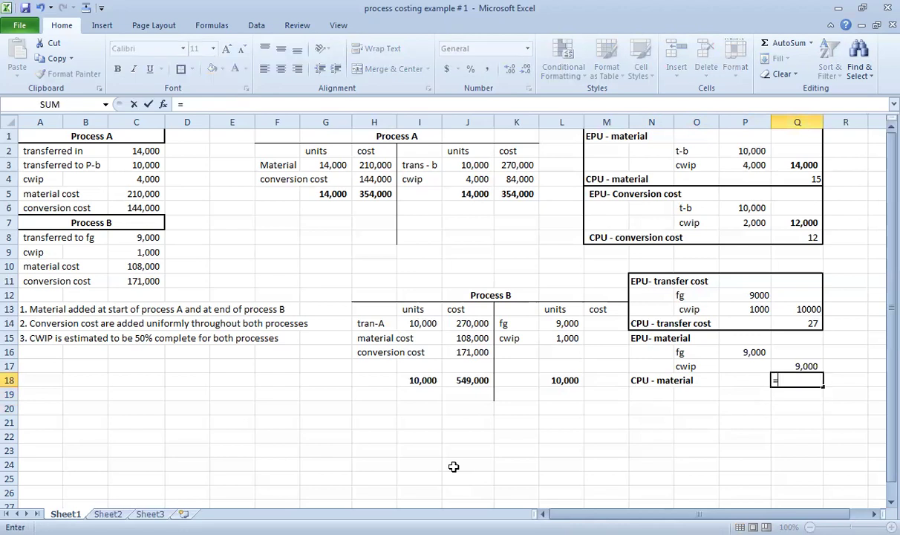
click(466, 338)
text(/)
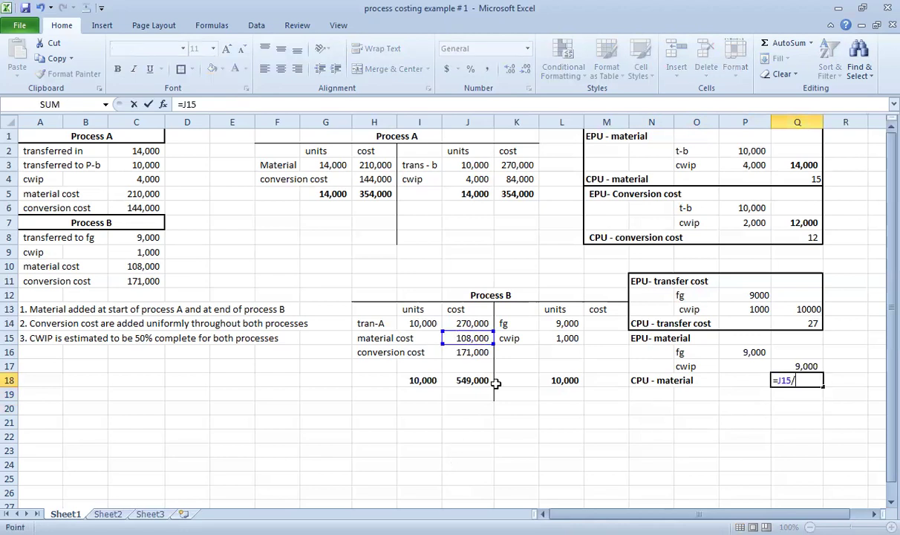
click(798, 365)
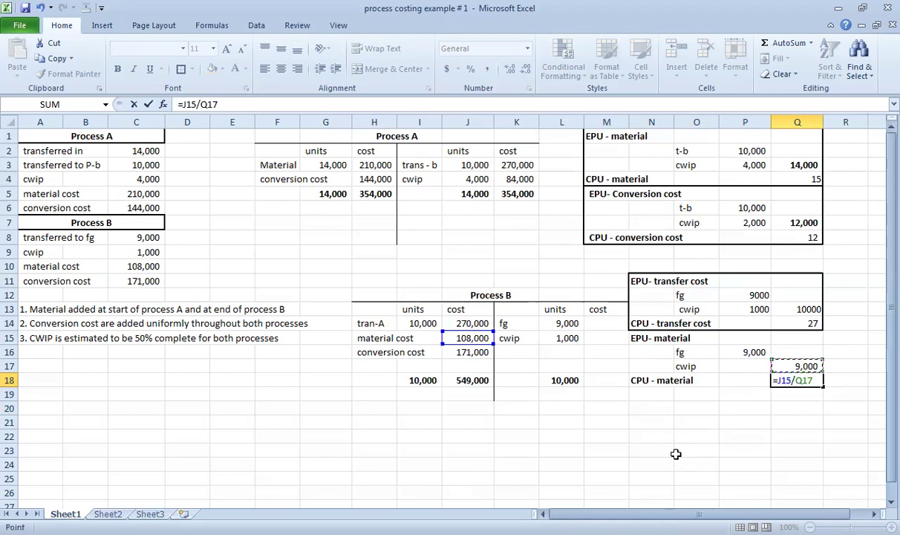
key(Return)
- Add a thick outside border around the material block N15:Q18
key(Up)
key(shift+Left)
key(shift+Left)
key(shift+Left)
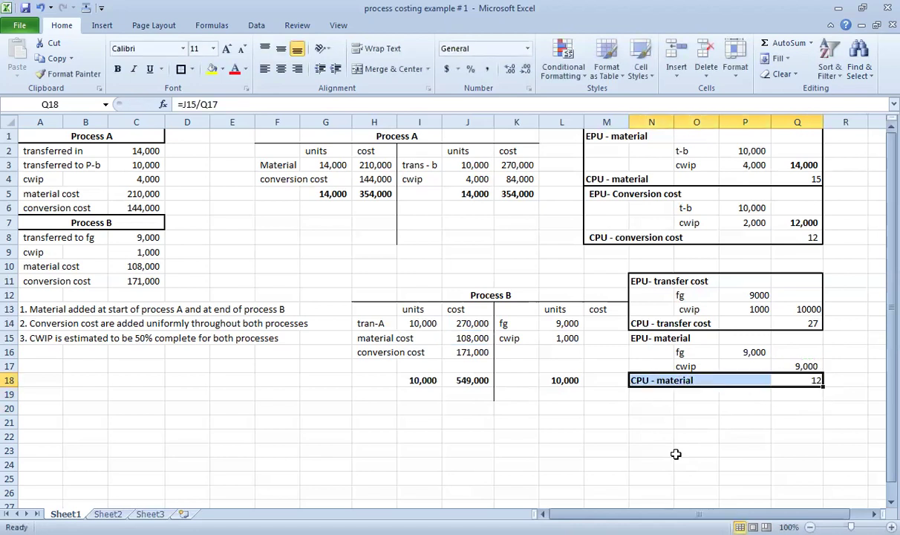
key(shift+Up)
key(shift+Up)
key(shift+Up)
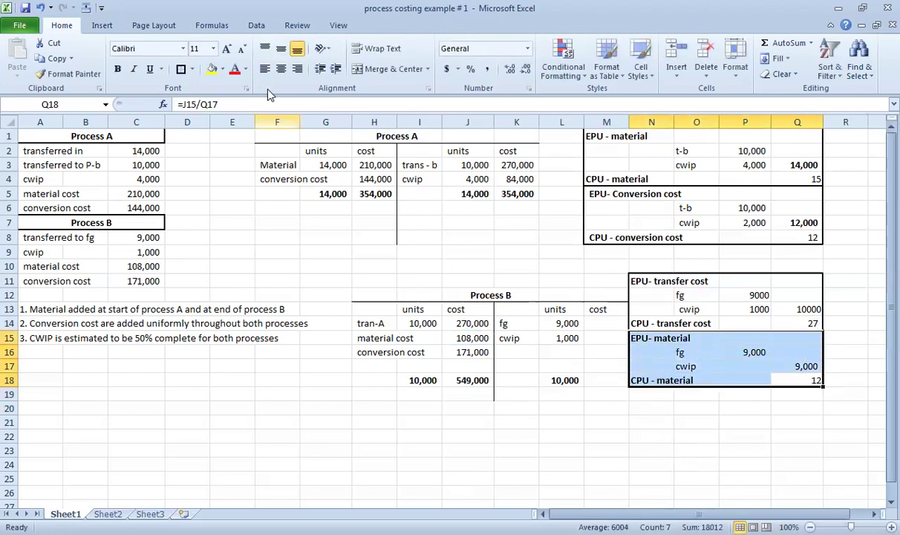
click(181, 68)
click(656, 423)
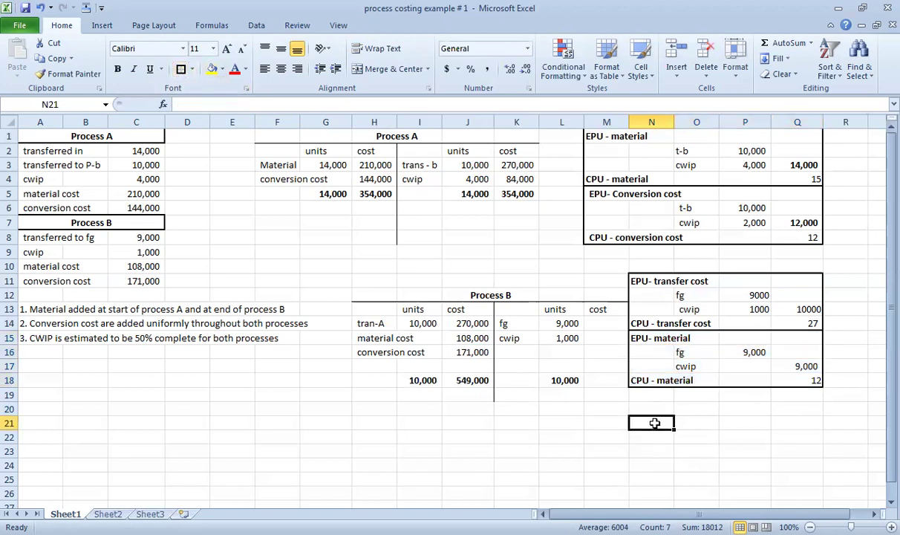
- Enter the bold heading "EPU - Conversion cost" in N19, directly below the material block
click(652, 394)
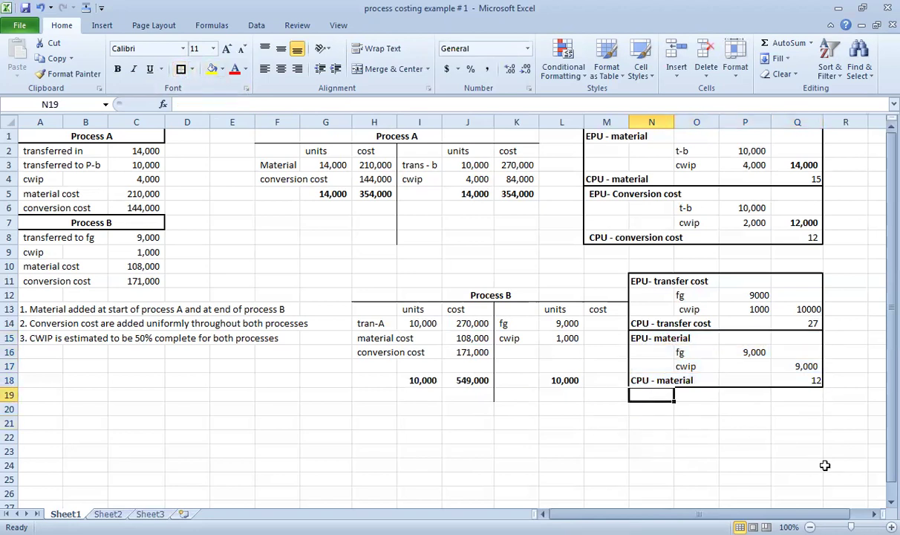
text(EPU - co)
key(BackSpace)
text(Cionv)
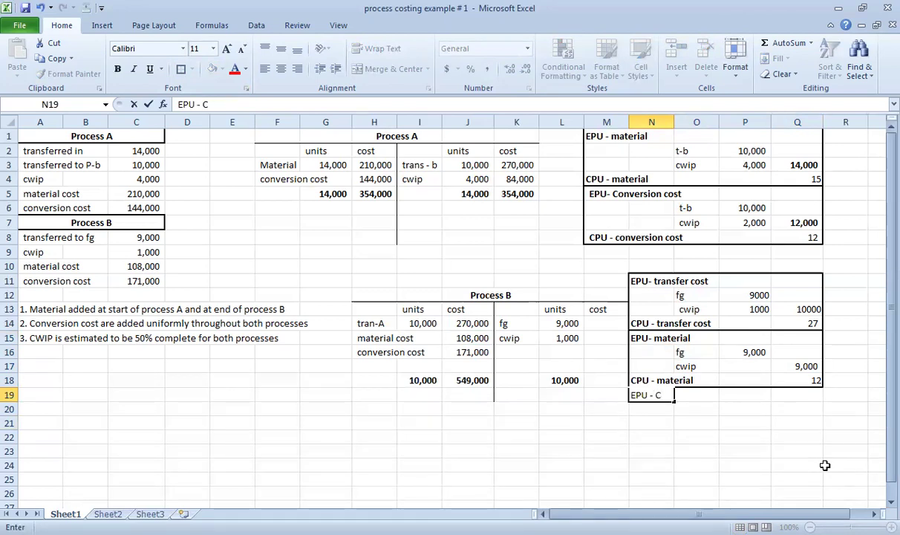
key(BackSpace)
key(BackSpace)
key(BackSpace)
key(BackSpace)
text(onve)
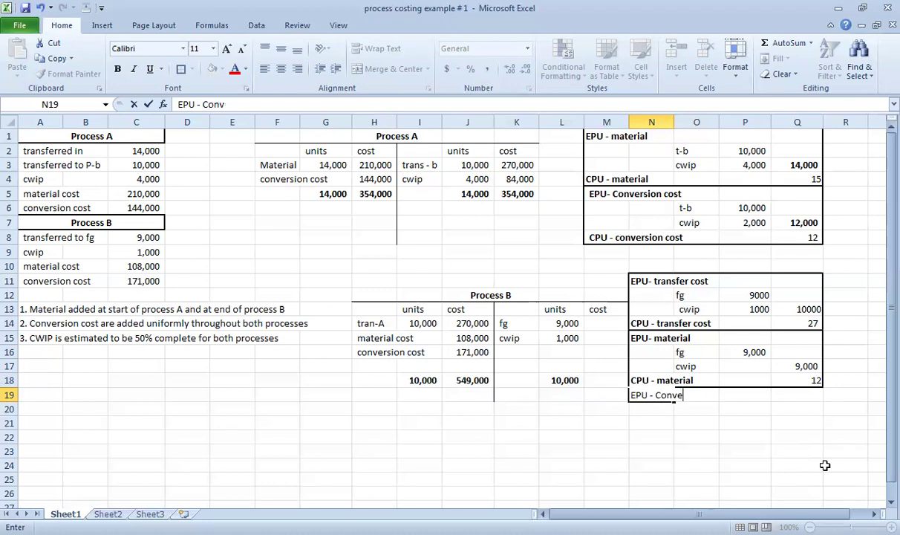
text(rsion cost)
key(Return)
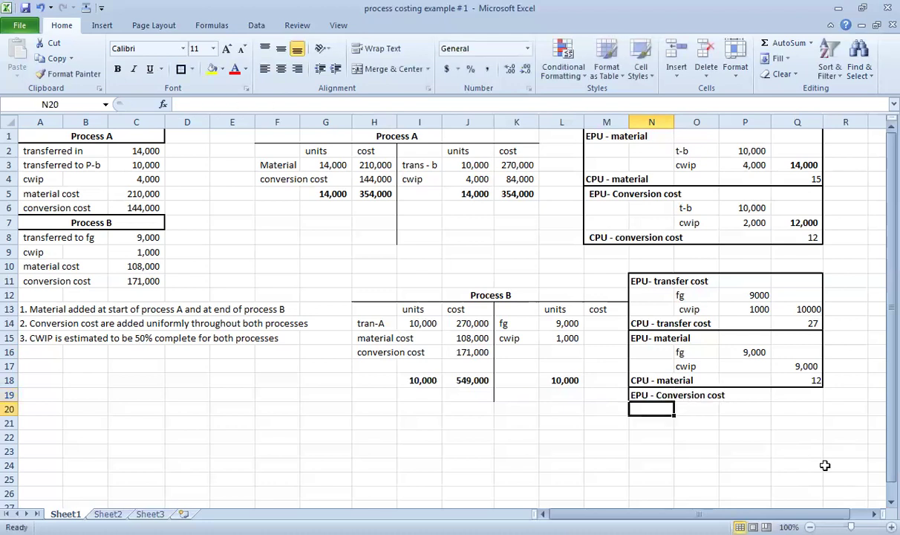
key(Up)
- Label the conversion cost equivalent-unit rows fg in O20 and cwip in O21
key(Down)
key(Right)
text(fg)
key(Return)
text(cwip)
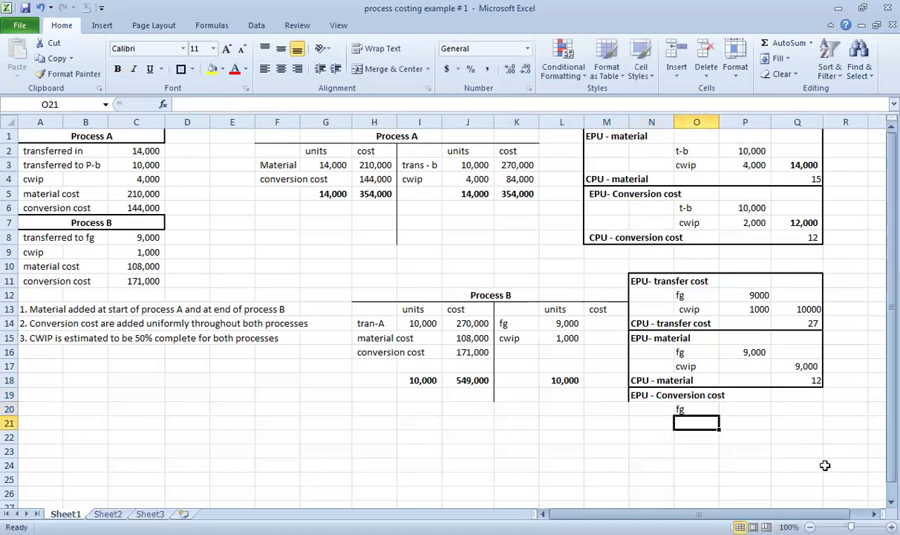
key(Return)
- Calculate the finished goods equivalent units for conversion cost in P20 with =L14*100%
key(Up)
key(Up)
key(Right)
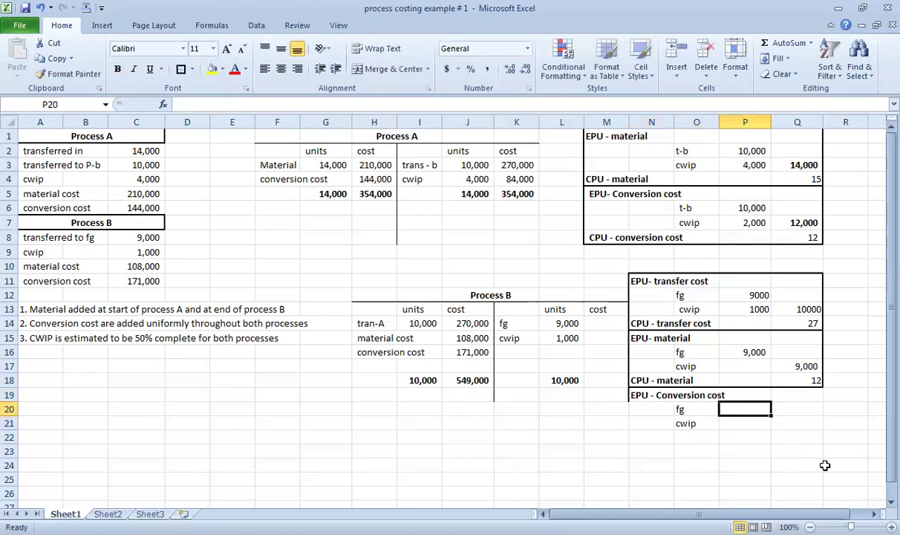
text(=)
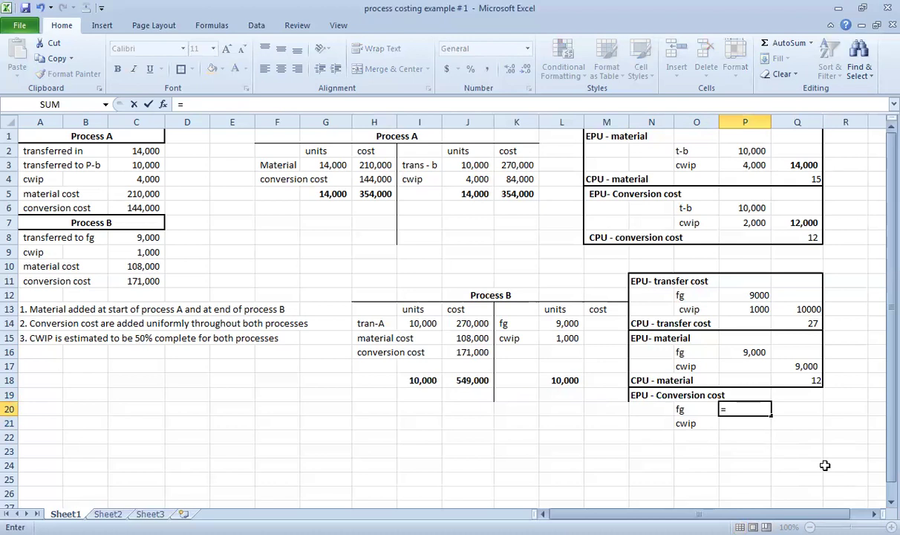
click(567, 323)
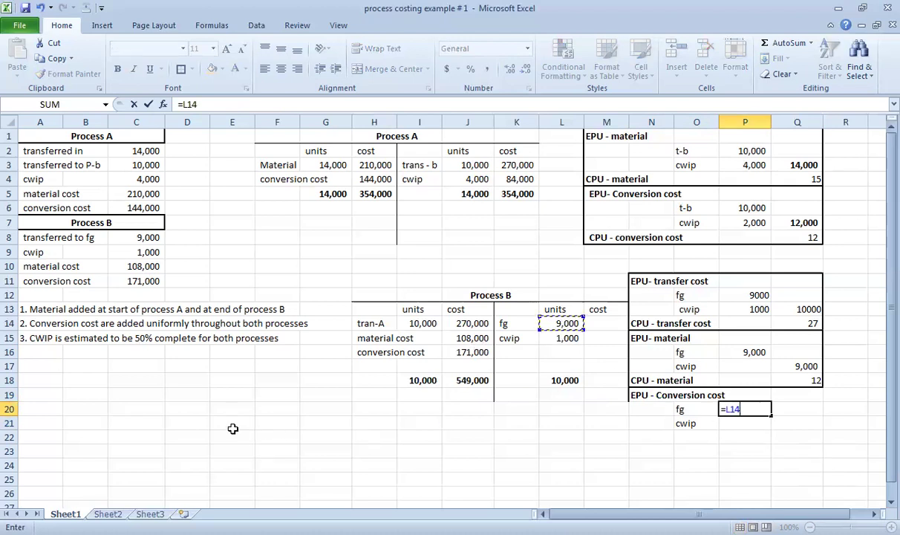
text(*100%)
key(Return)
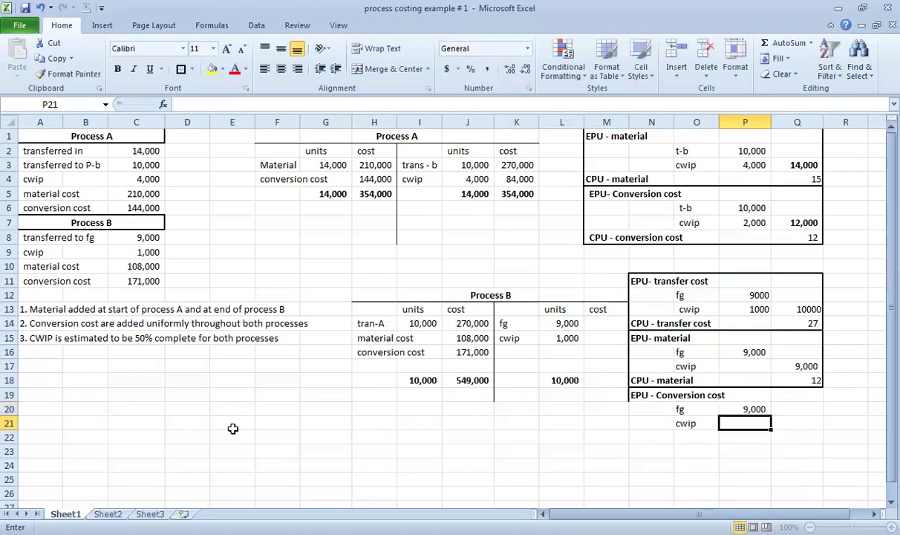
- Calculate the cwip equivalent units for conversion cost in P21 with =L15*50%
text(=)
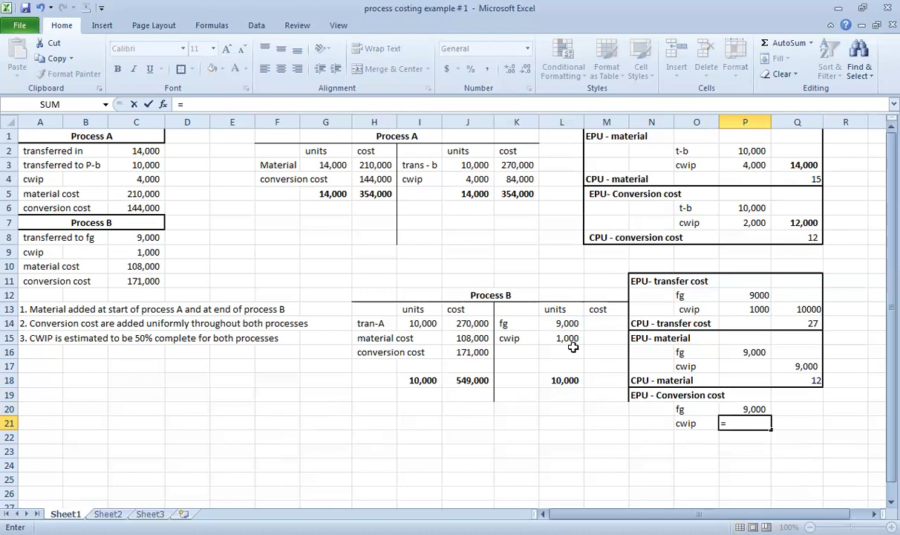
click(569, 339)
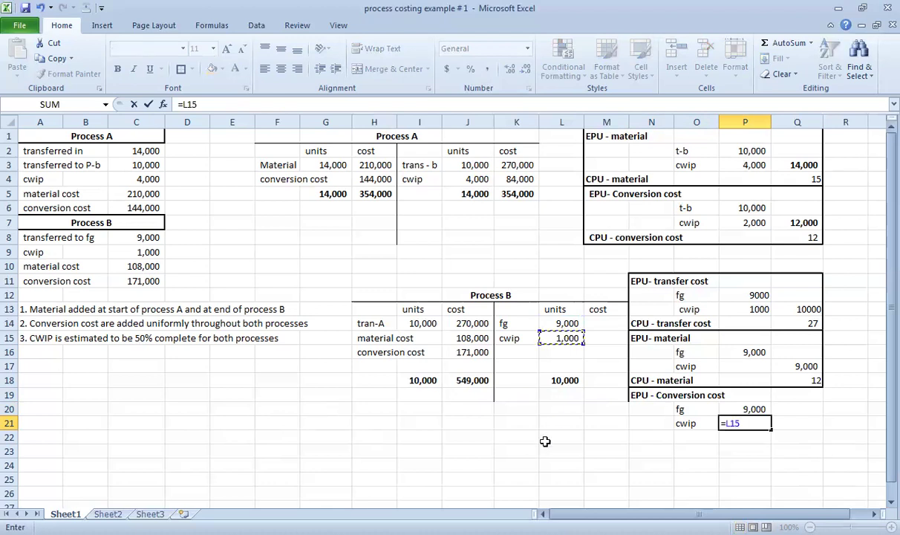
text(*)
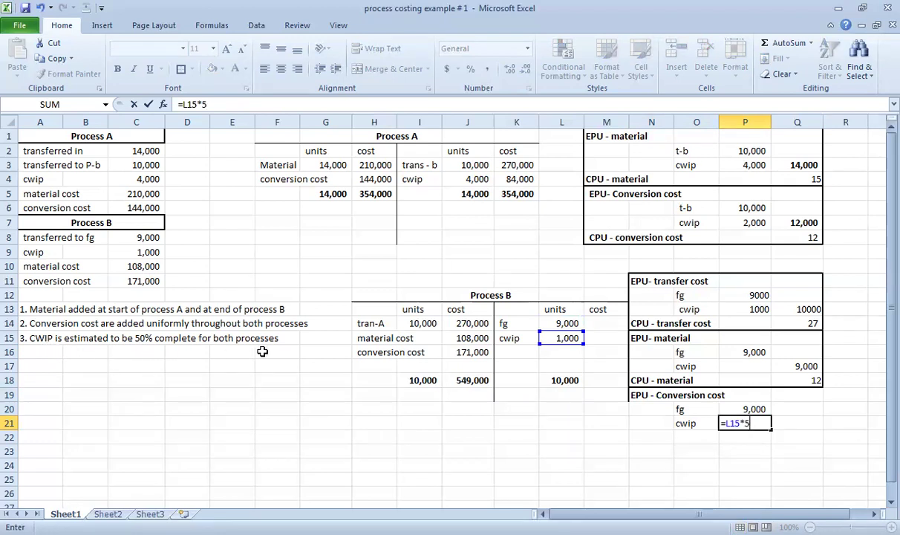
text(%)
key(Return)
- Total the conversion cost equivalent units in Q21 with =SUM(P20:P21)
key(Right)
key(Up)
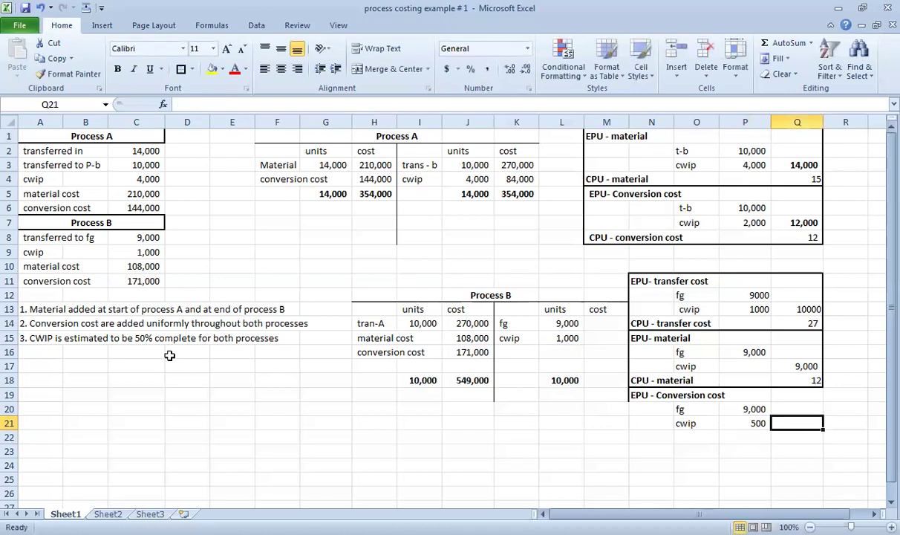
key(alt+equal)
key(Up)
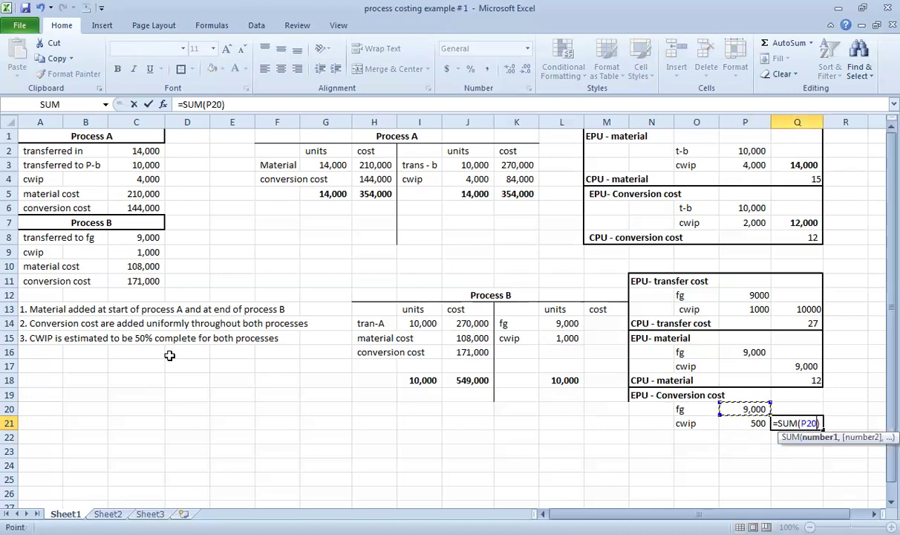
key(shift+Down)
key(Return)
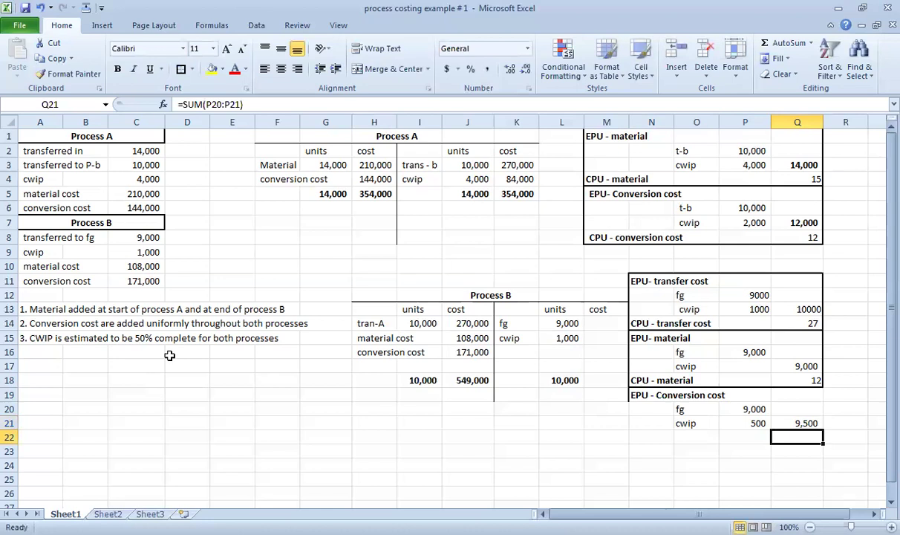
- Enter the bold label "CPU - Conversion cost" in N22, below the conversion equivalent-unit rows
key(Left)
key(Left)
key(Left)
text(CPU - Con)
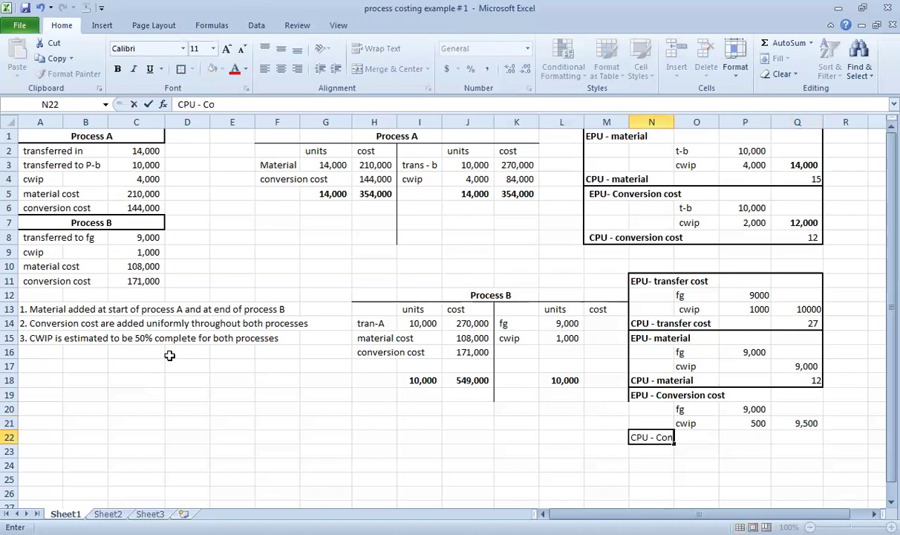
text(version cost)
key(Return)
key(Up)
key(ctrl+b)
- Calculate the conversion cost per unit in Q22 with =J16/Q21
key(Right)
key(Right)
key(Right)
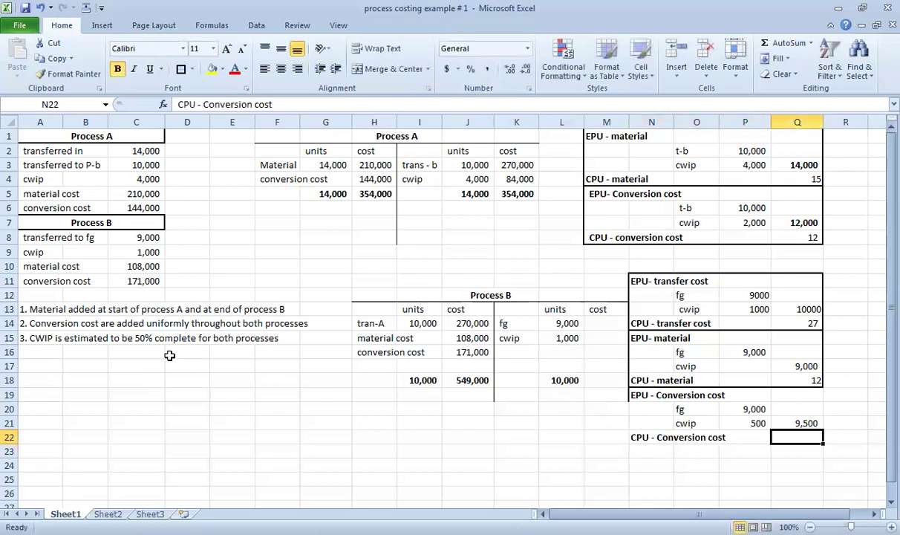
text(=)
click(476, 350)
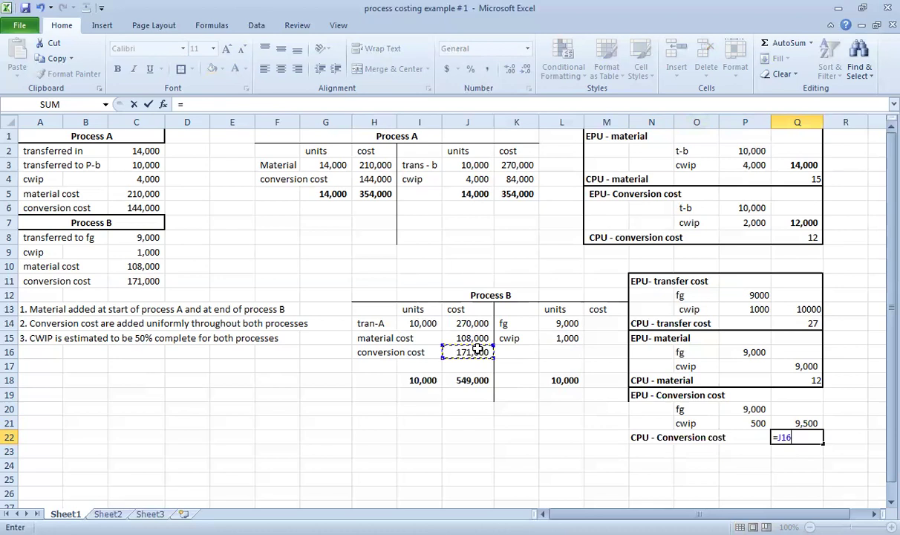
text(/)
click(806, 423)
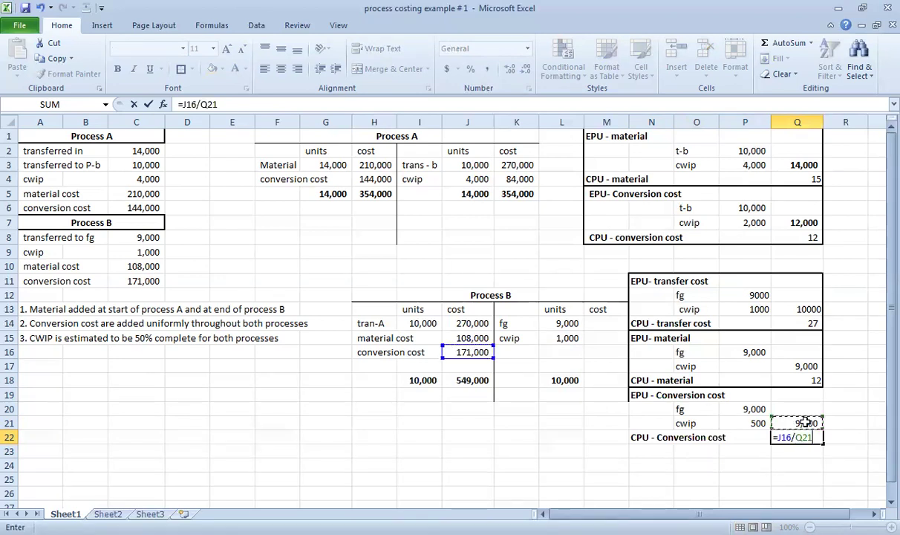
key(Return)
- Add a thick outside border around the conversion cost block N19:Q22
key(Up)
key(shift+Left)
key(shift+Left)
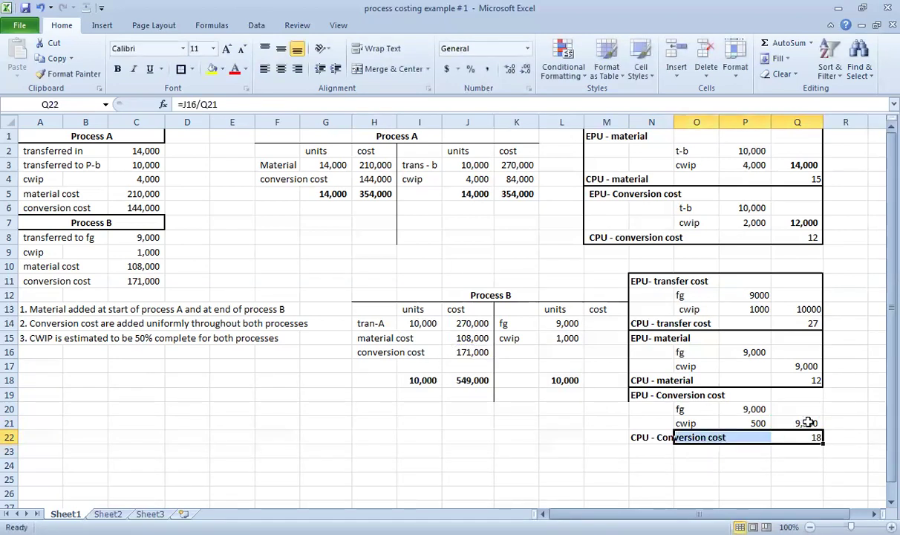
key(shift+Left)
key(shift+Up)
key(shift+Up)
key(shift+Up)
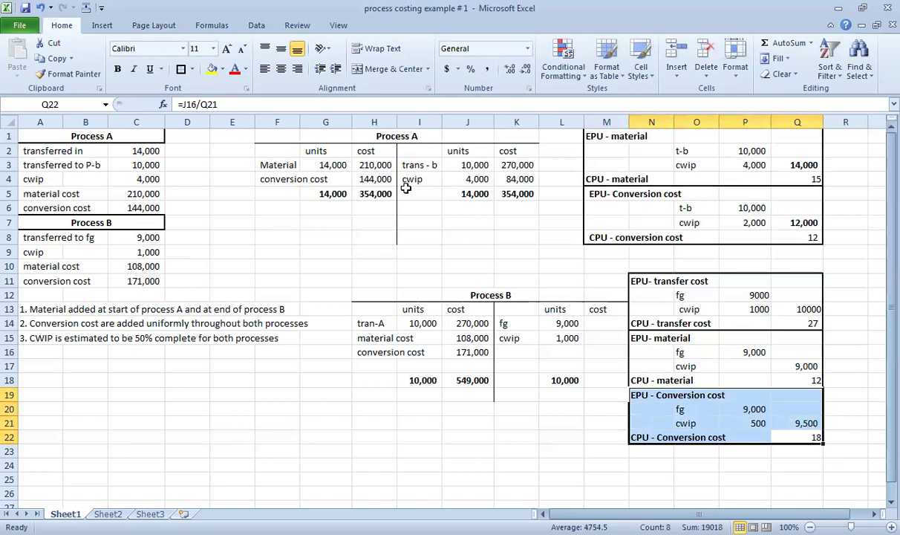
click(602, 422)
- Value the finished goods in Process B's cost cell M14 with =L14*Q14+L14*Q18+L14*Q22
click(598, 323)
text(=)
key(Left)
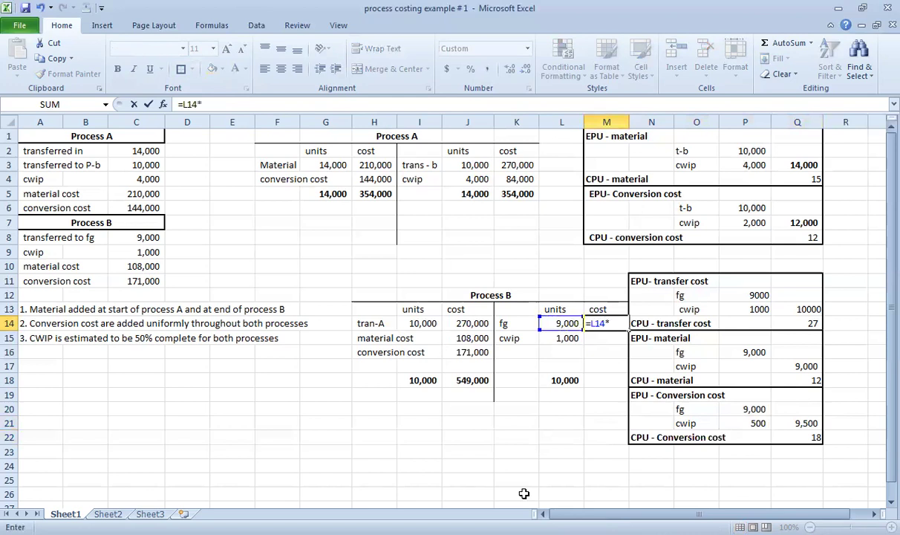
click(803, 324)
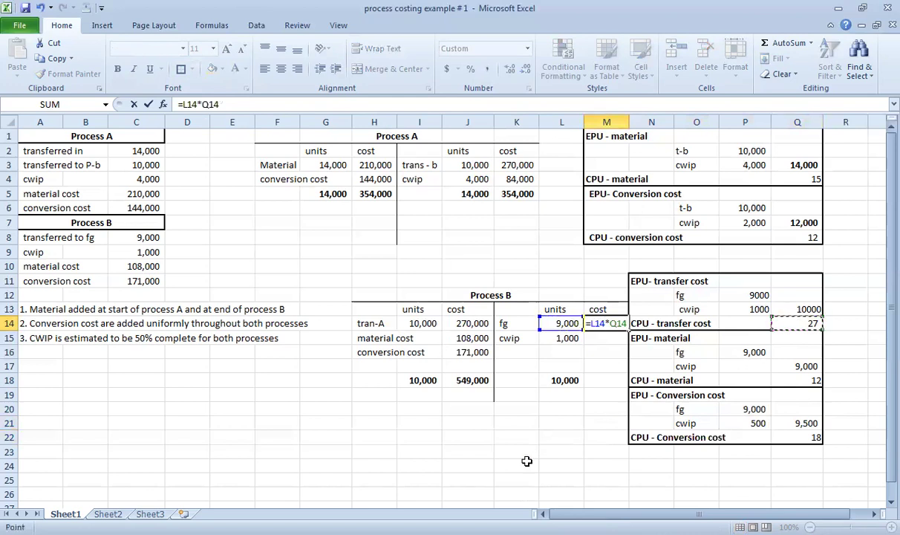
text(+)
click(551, 323)
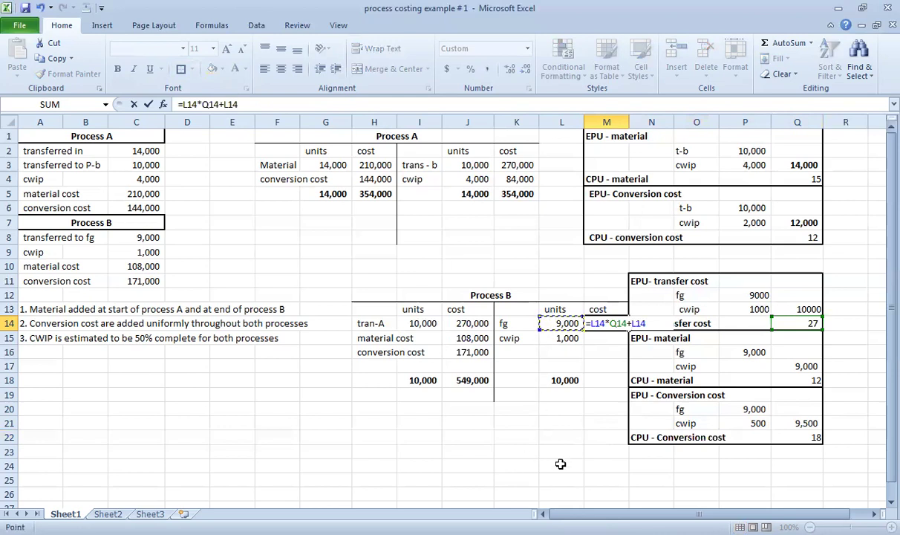
click(806, 379)
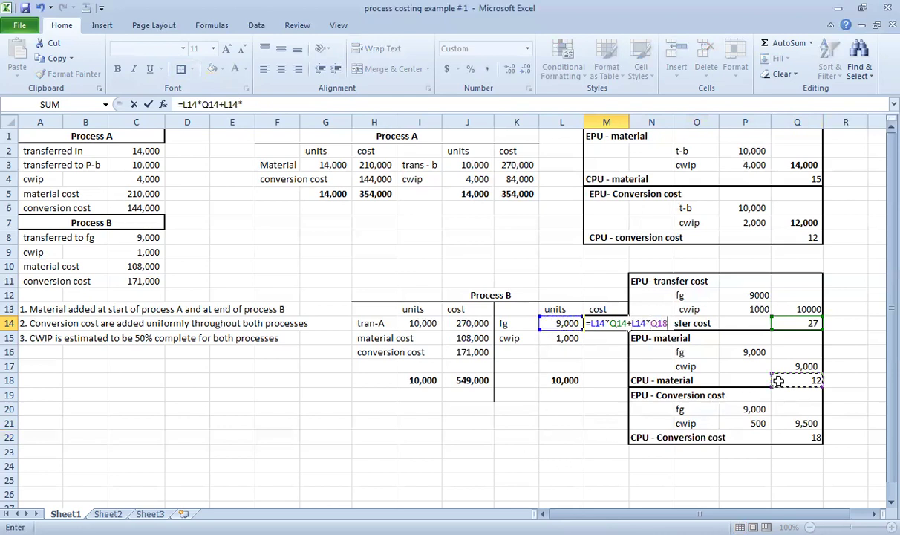
text(+)
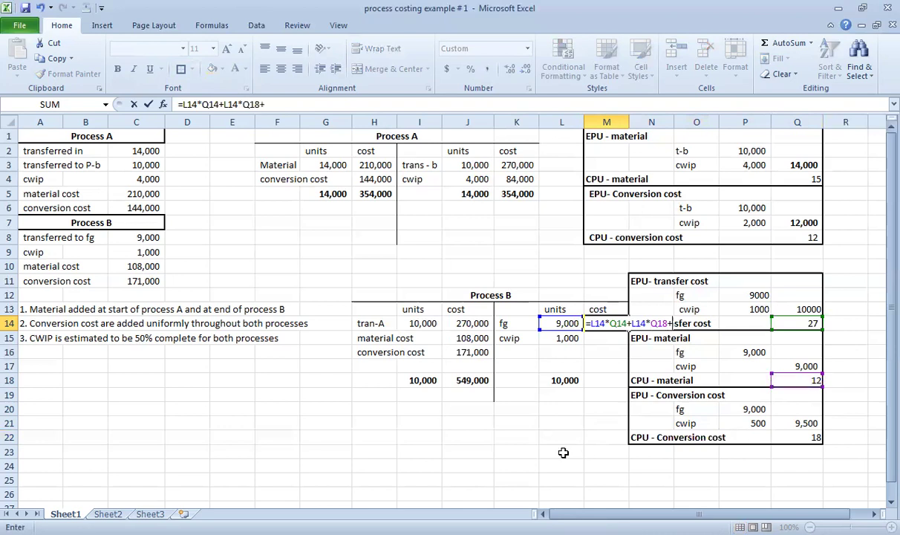
click(575, 330)
click(561, 323)
text(*)
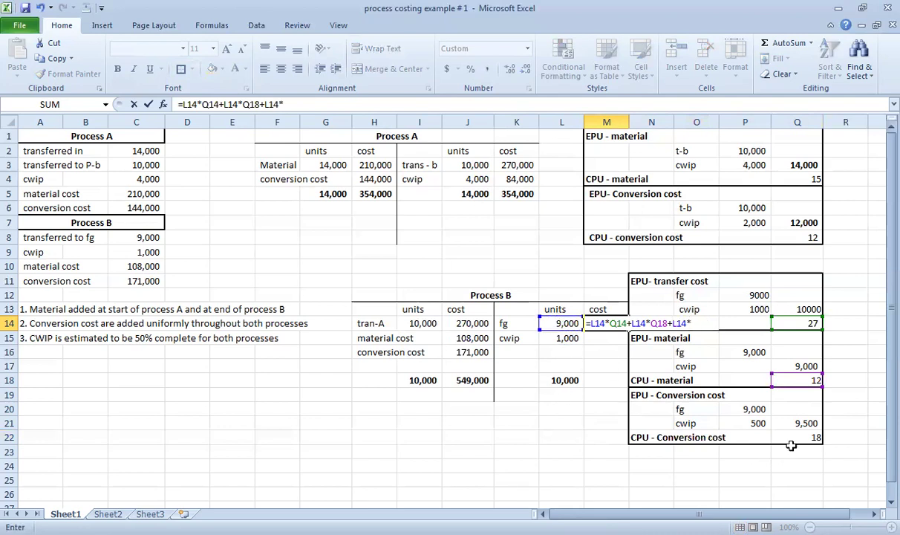
click(795, 437)
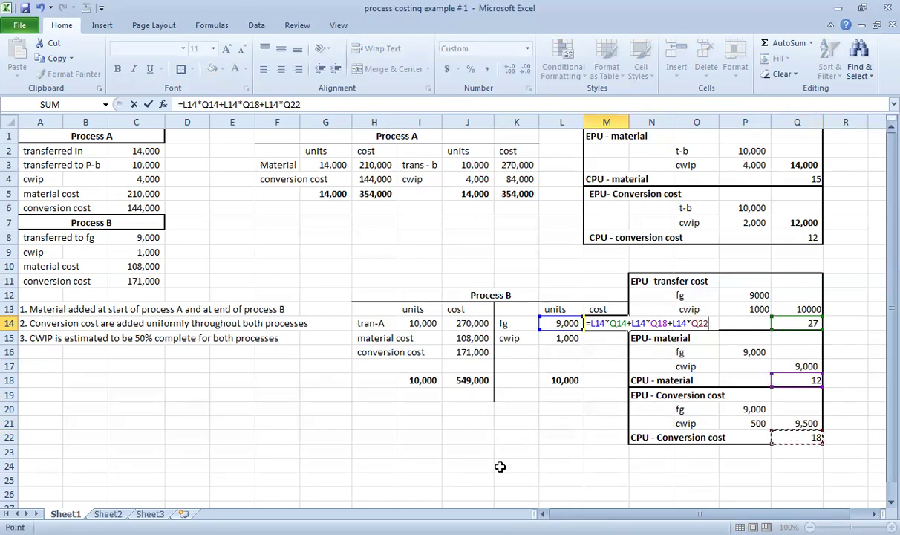
key(Return)
key(Up)
key(Down)
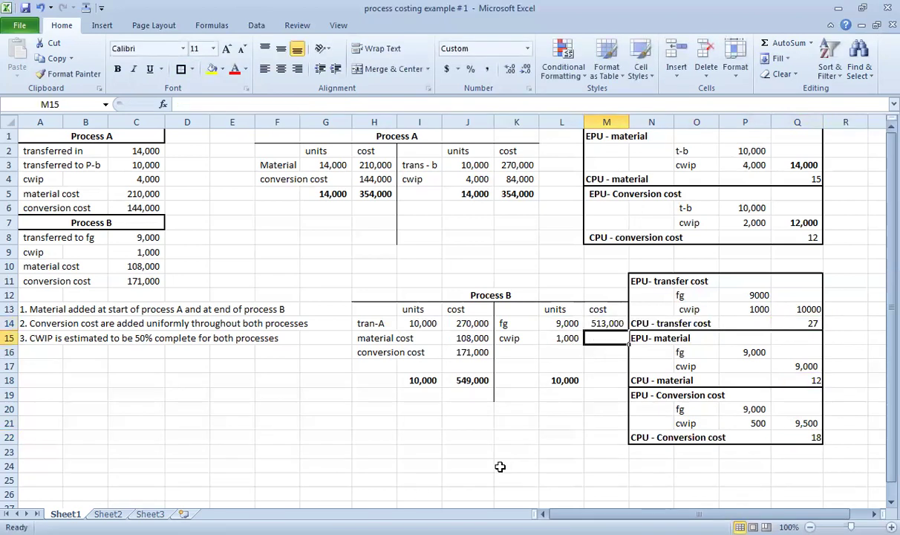
- Enter =L15*Q14+L15*50% in M15 as the cost formula for Process B's cwip
text(=)
click(557, 338)
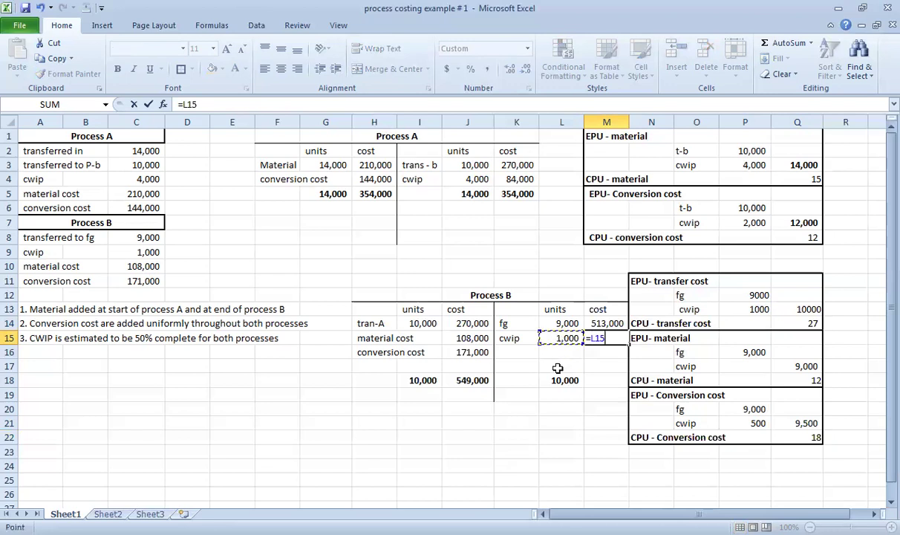
text(*)
click(809, 324)
text(+)
click(562, 338)
text(*)
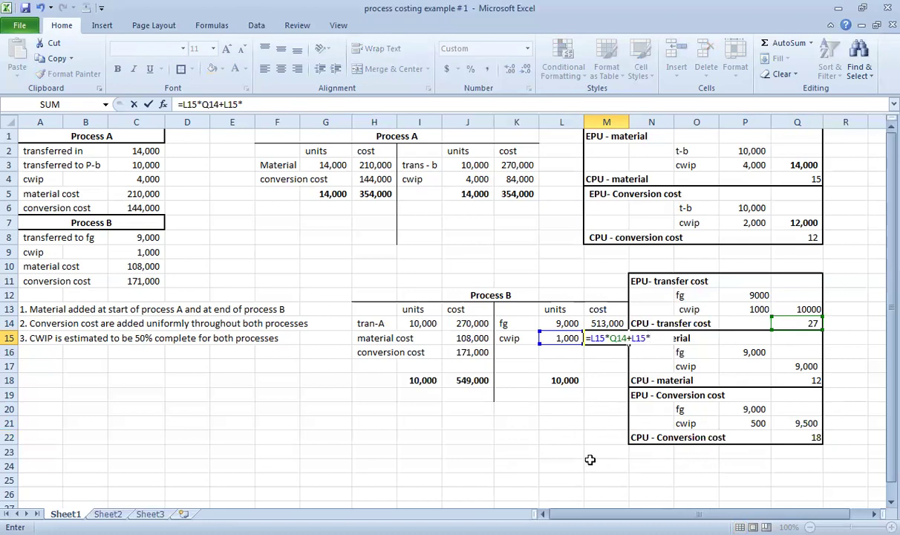
text(%)
click(797, 437)
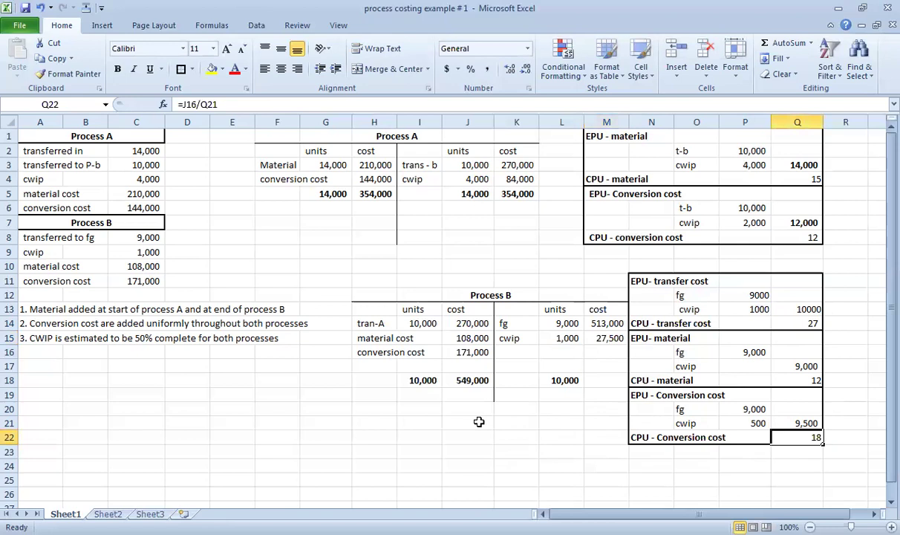
- Extend the cwip cost formula in M15 to =L15*Q14+L15*50%*Q22, applying the conversion cost per unit
double_click(605, 337)
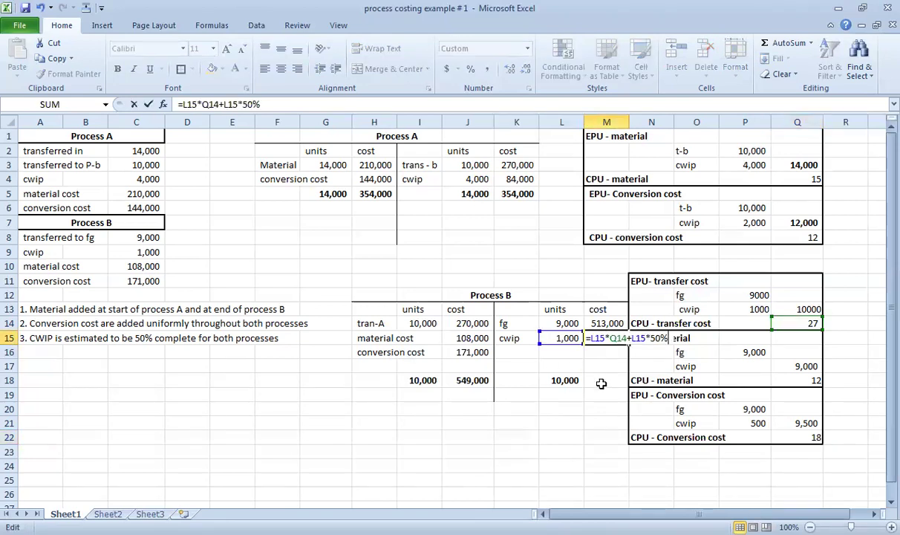
text(*)
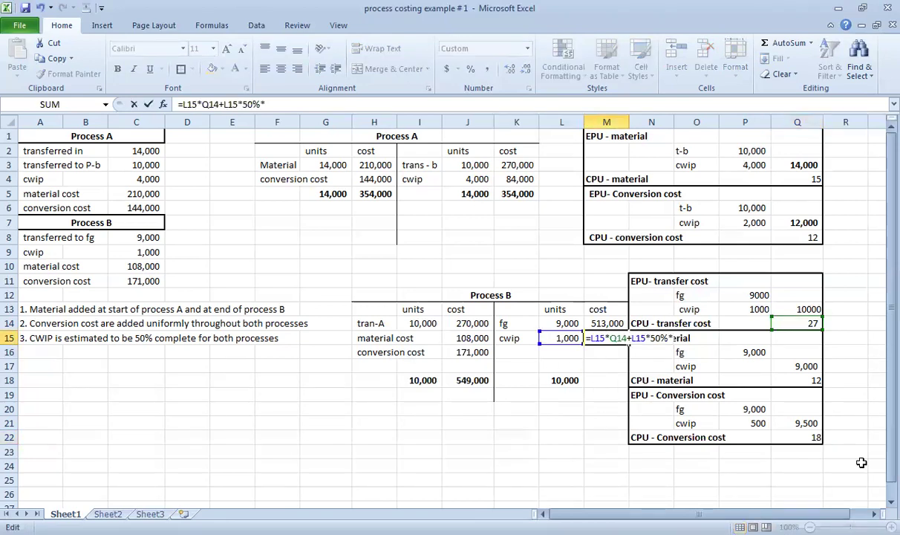
click(811, 438)
key(Return)
- Total Process B's credit-side cost column in M18 with =SUM(M14:M17), in bold
key(Down)
key(Down)
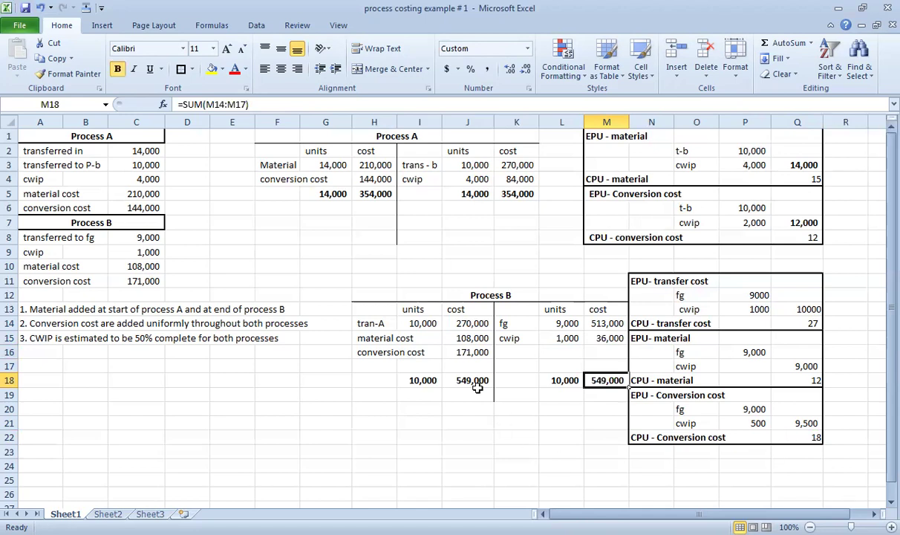
click(307, 235)
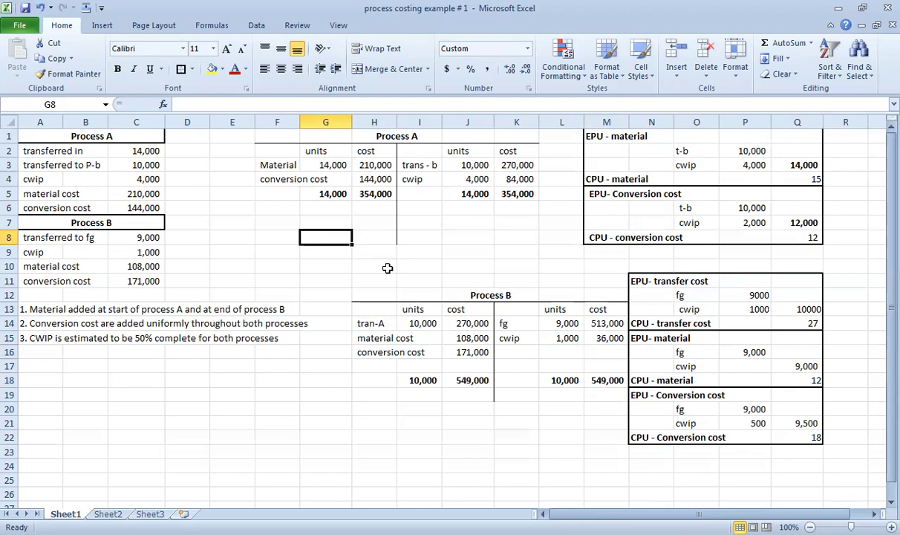
click(558, 244)
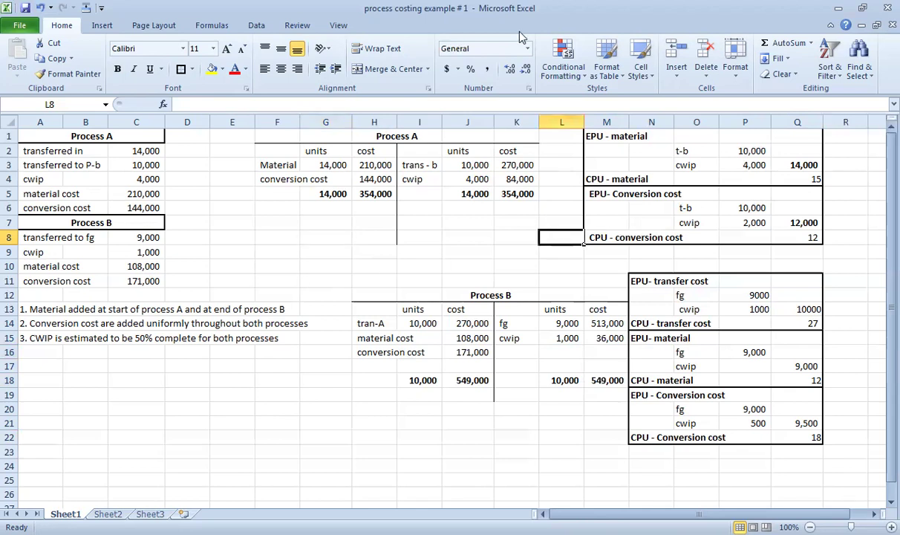